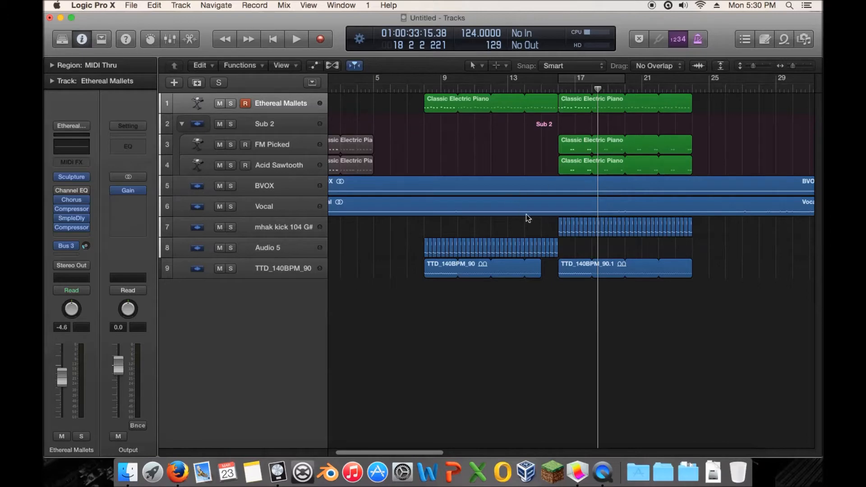
- Duplicate the Ethereal Mallets track as an empty track and play the arrangement from bar 8
{"action": "left_click", "coordinate": [424, 87]}
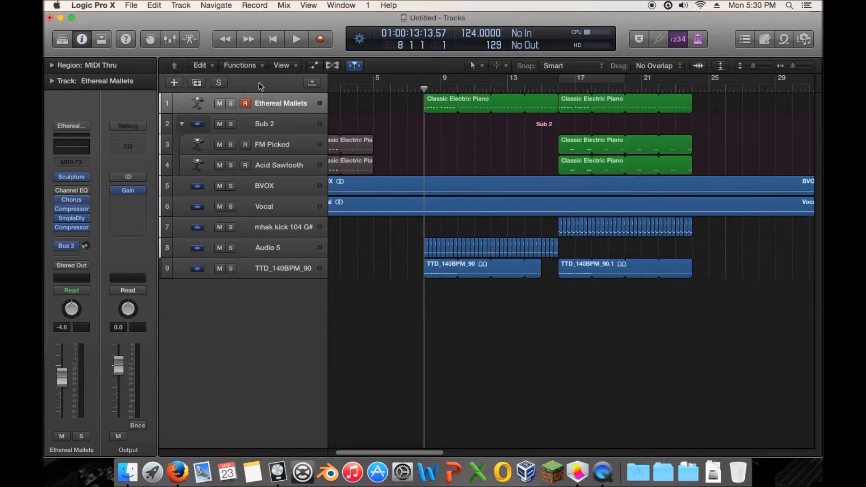
{"action": "left_click", "coordinate": [200, 86]}
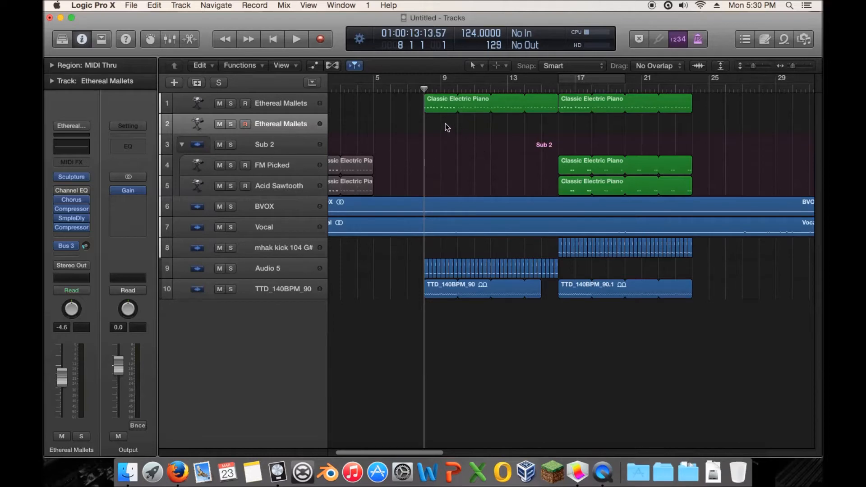
{"action": "key", "text": "space"}
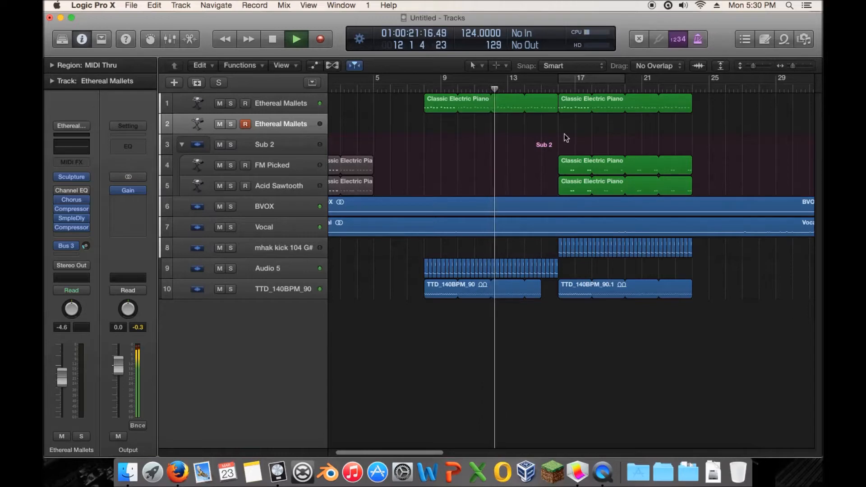
{"action": "key", "text": "space"}
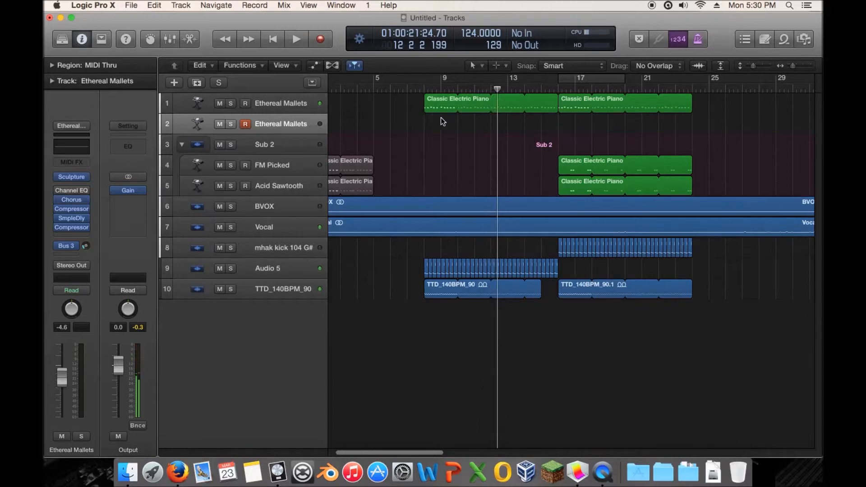
- Copy the bar 8 Classic Electric Piano region to the new Ethereal Mallets track and delete all but its first three notes
{"action": "left_click_drag", "start_coordinate": [432, 107], "coordinate": [431, 124]}
{"action": "left_click", "coordinate": [389, 114]}
{"action": "double_click", "coordinate": [435, 123]}
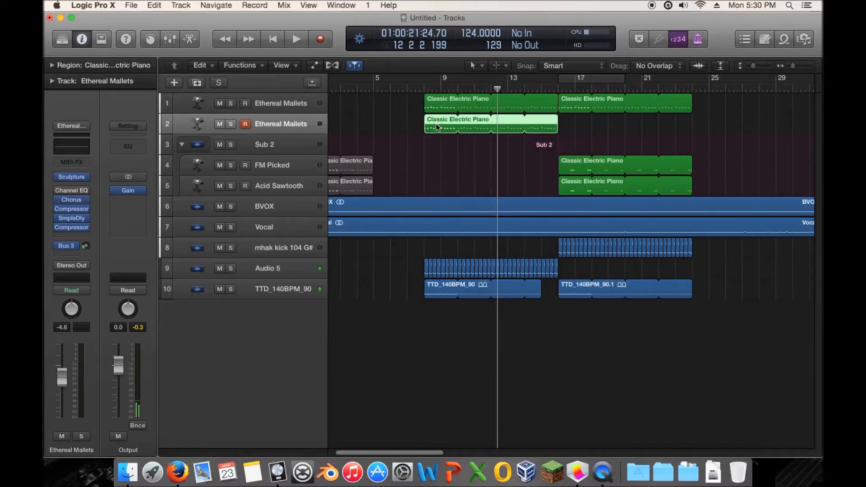
{"action": "left_click_drag", "start_coordinate": [410, 310], "coordinate": [643, 396]}
{"action": "key", "text": "Delete"}
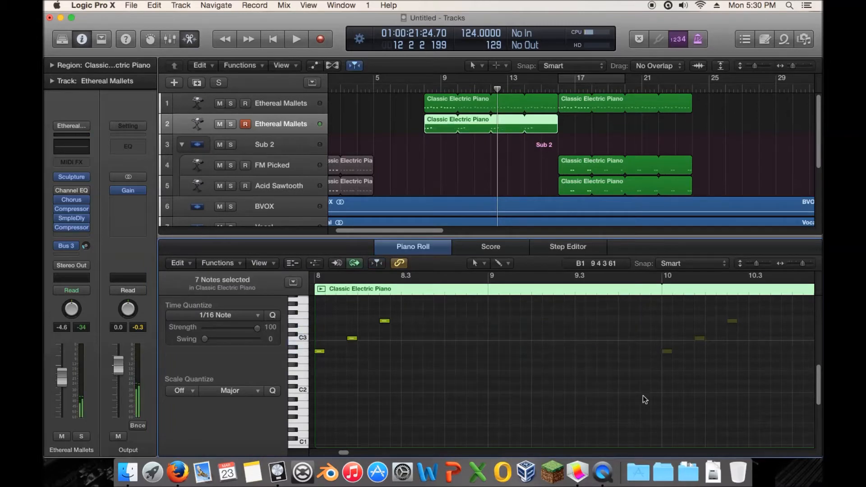
- Move the C3 and E3 notes back to the start of bar 8 to stack a chord with A2
{"action": "left_click_drag", "start_coordinate": [353, 339], "coordinate": [321, 340]}
{"action": "left_click_drag", "start_coordinate": [387, 321], "coordinate": [327, 321]}
{"action": "left_click", "coordinate": [354, 338]}
- Transpose the chord's C3 note down an octave to C2 and fill bars 8 and 9 with one-bar-long chords
{"action": "left_click", "coordinate": [325, 338]}
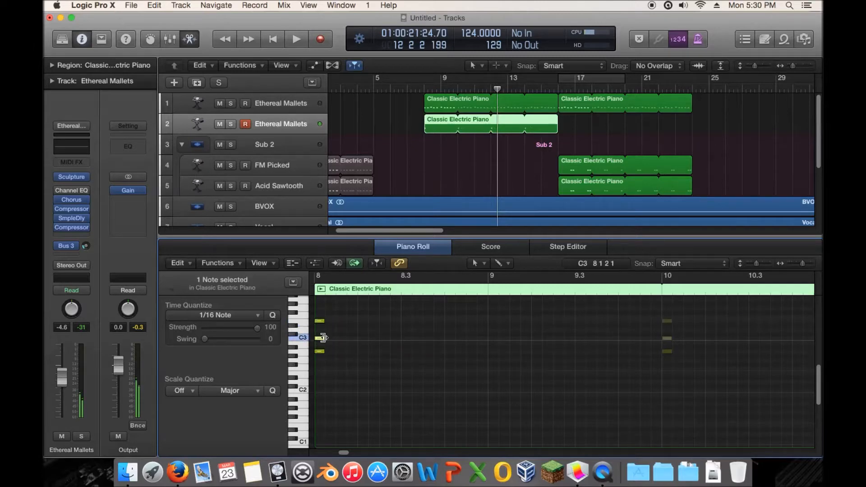
{"action": "key", "text": "alt+shift+Down"}
{"action": "left_click_drag", "start_coordinate": [370, 315], "coordinate": [487, 391]}
{"action": "left_click_drag", "start_coordinate": [339, 394], "coordinate": [513, 392]}
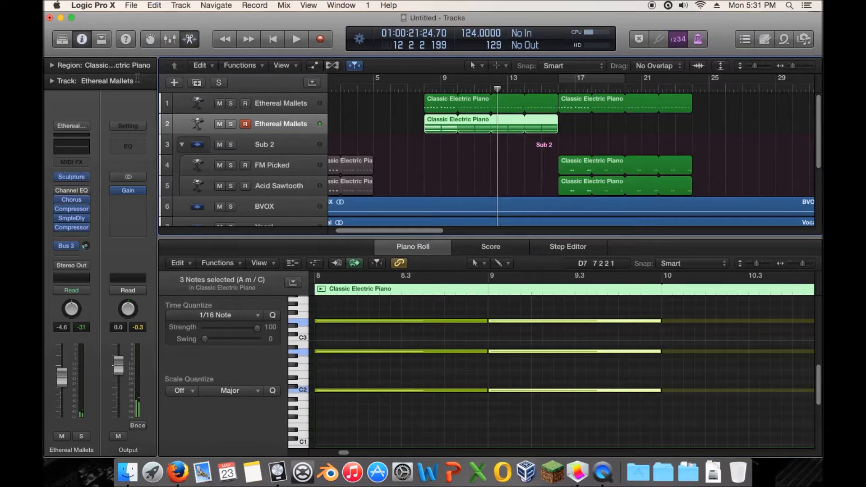
- Solo the second Ethereal Mallets track and play its chords with a cycle over bars 8 to 10
{"action": "left_click", "coordinate": [231, 126]}
{"action": "left_click_drag", "start_coordinate": [424, 81], "coordinate": [452, 83]}
{"action": "key", "text": "space"}
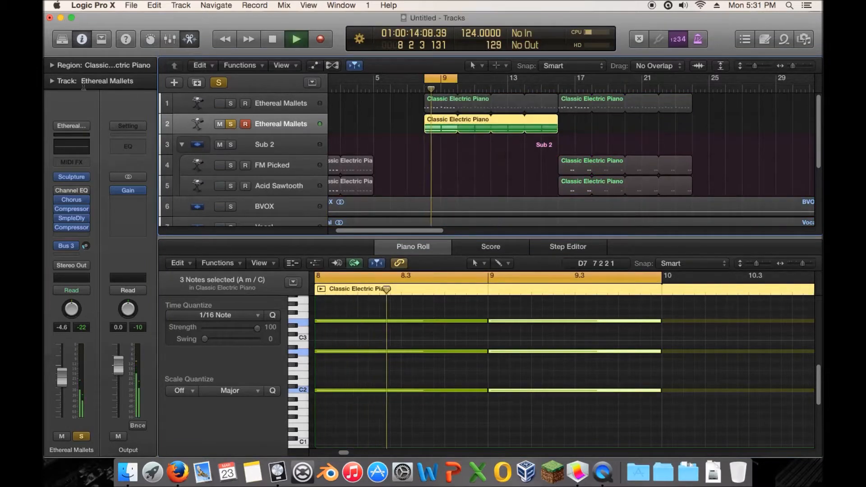
{"action": "left_click", "coordinate": [54, 81]}
{"action": "left_click", "coordinate": [55, 81]}
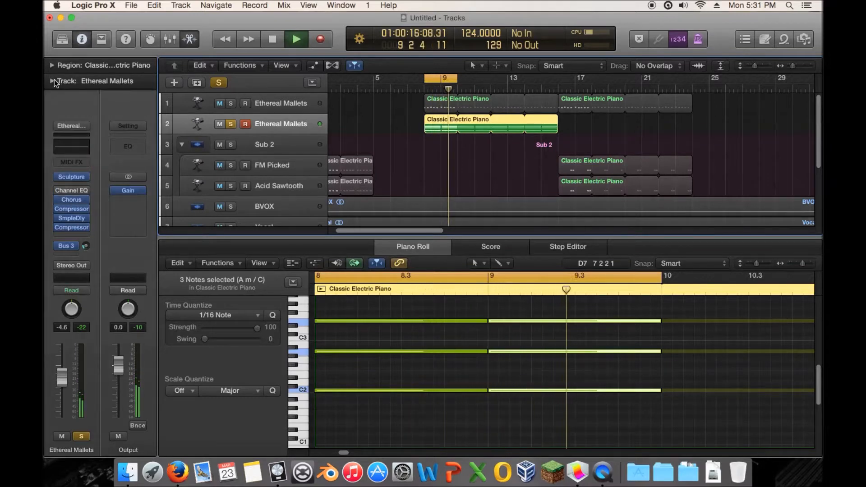
{"action": "key", "text": "space"}
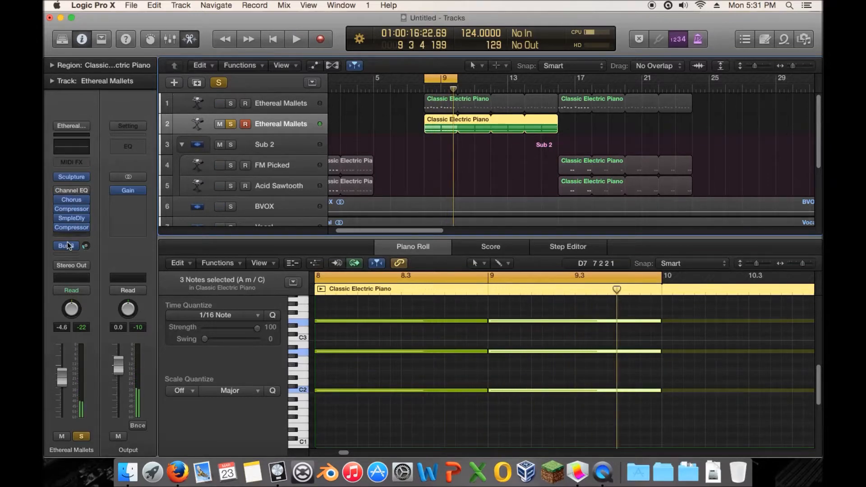
- Set the side chain of the track's last Compressor to Bus 20 and resume playback
{"action": "left_click", "coordinate": [73, 228]}
{"action": "left_click", "coordinate": [452, 61]}
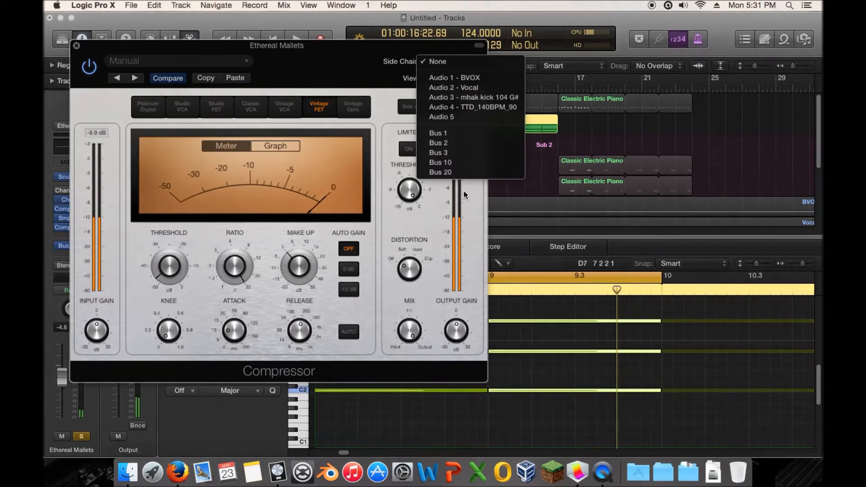
{"action": "left_click", "coordinate": [438, 174]}
{"action": "key", "text": "space"}
{"action": "left_click", "coordinate": [77, 45]}
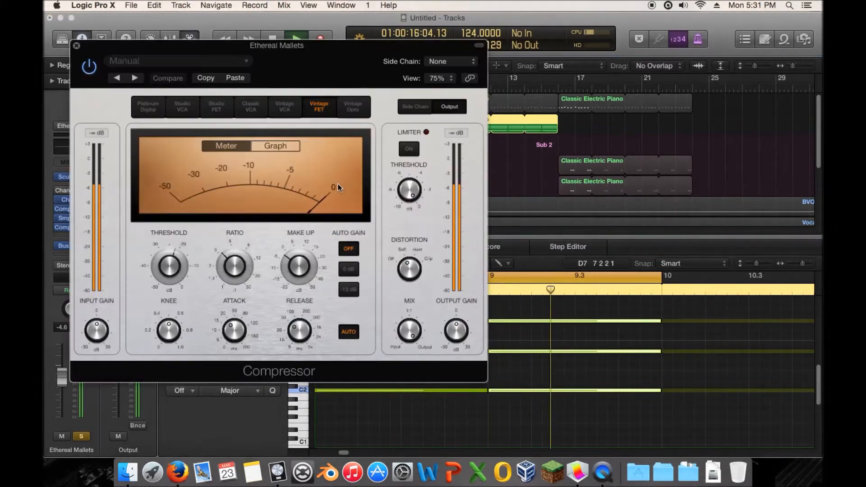
- In the track's first Compressor, lower the threshold to about -40 dB and set the make-up gain to 5.5 dB with Auto Gain off
{"action": "left_click_drag", "start_coordinate": [171, 265], "coordinate": [175, 276]}
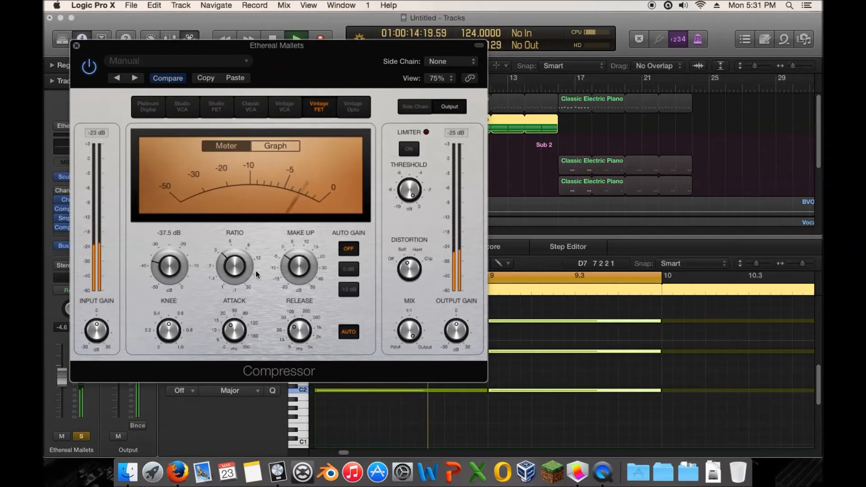
{"action": "left_click_drag", "start_coordinate": [170, 274], "coordinate": [171, 287]}
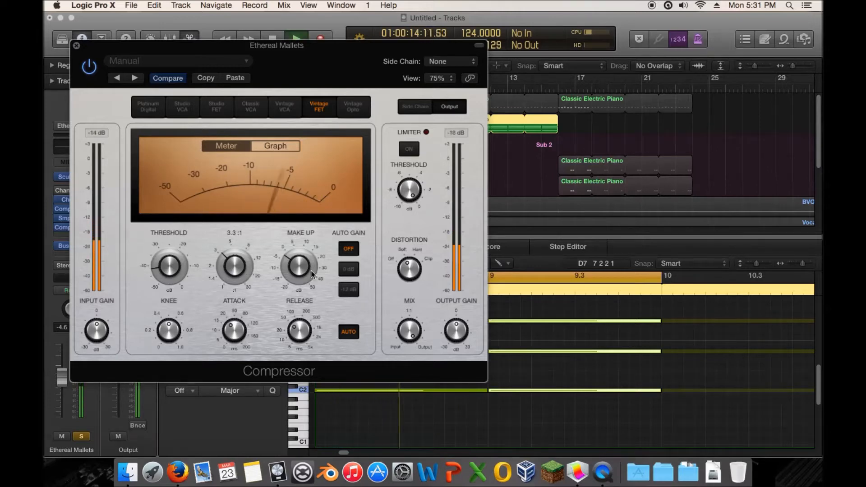
{"action": "left_click", "coordinate": [349, 290]}
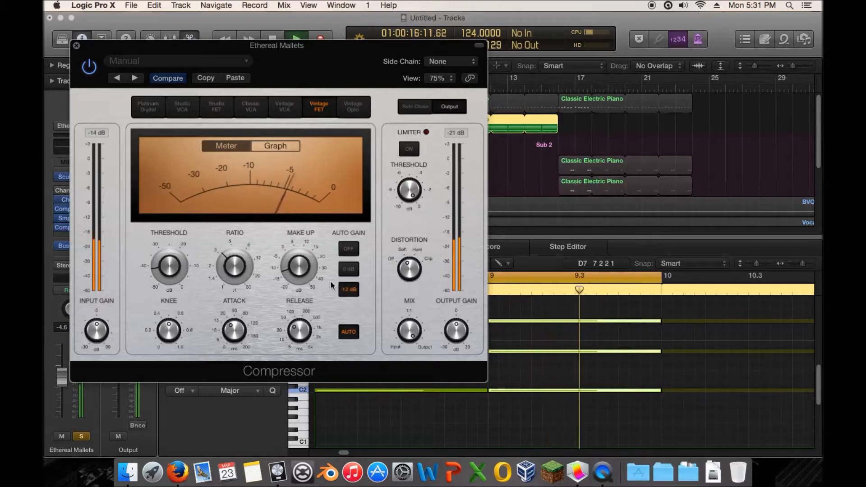
{"action": "left_click_drag", "start_coordinate": [298, 261], "coordinate": [299, 269]}
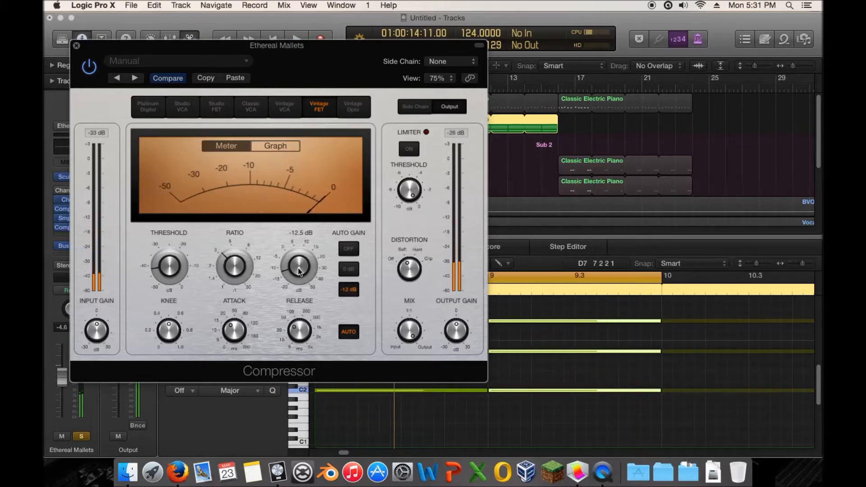
{"action": "left_click", "coordinate": [347, 250]}
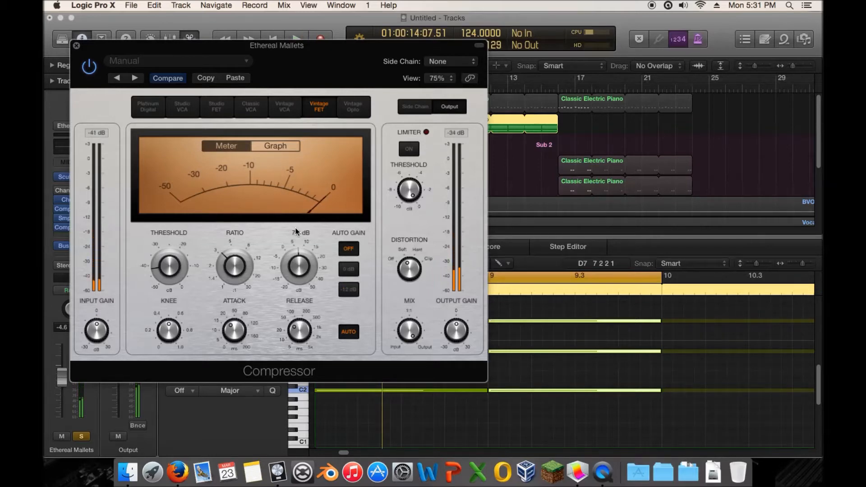
{"action": "key", "text": "space"}
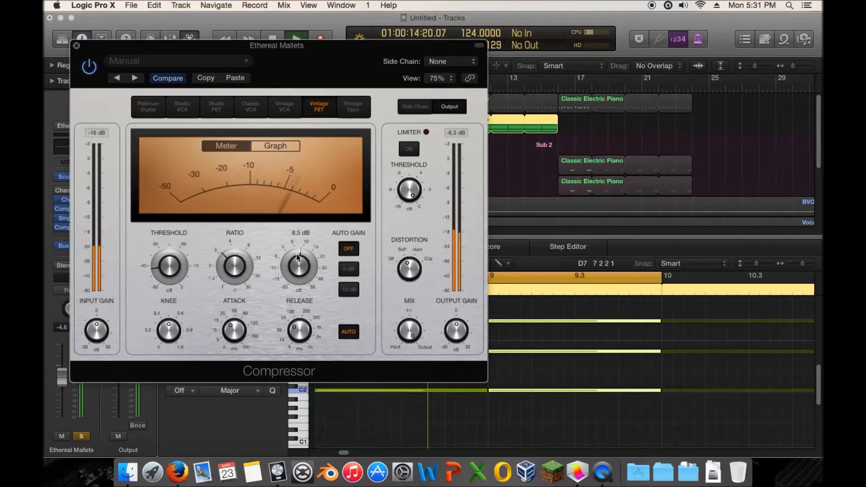
{"action": "left_click_drag", "start_coordinate": [297, 256], "coordinate": [296, 260]}
{"action": "key", "text": "space"}
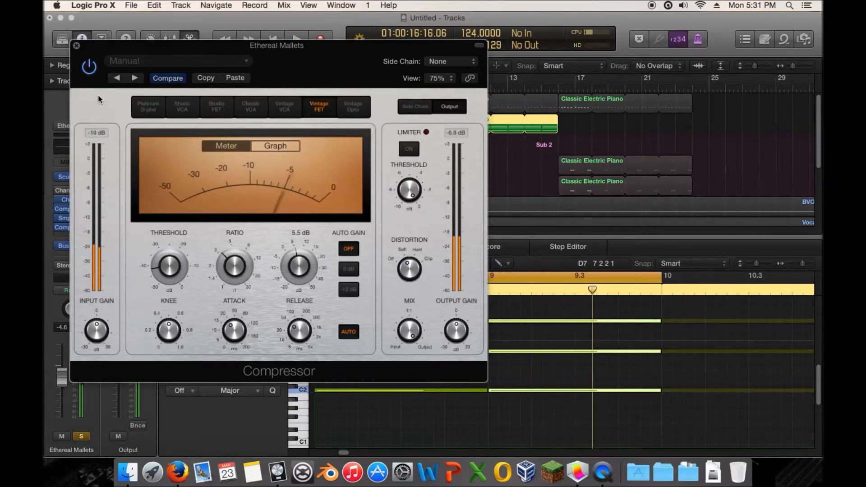
{"action": "left_click", "coordinate": [77, 46]}
{"action": "left_click", "coordinate": [391, 131]}
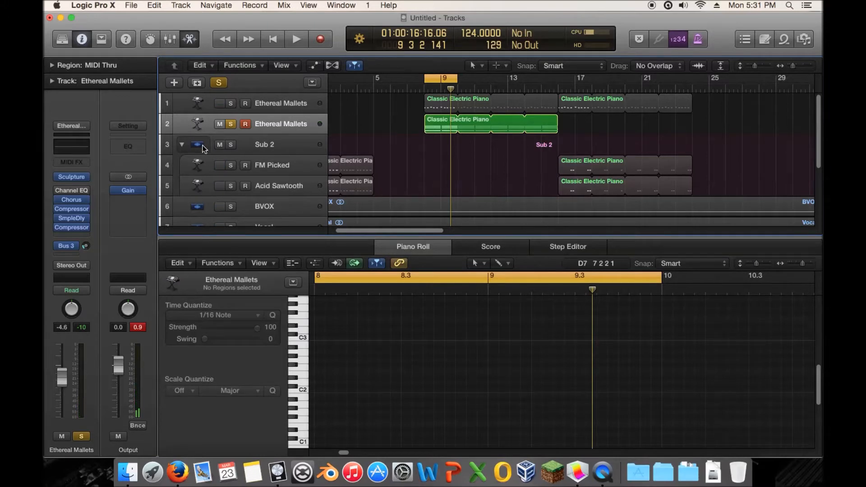
- Check the Bus 20 side-chained Compressor, and unsolo the second Ethereal Mallets track to play it with the full mix
{"action": "left_click", "coordinate": [70, 229]}
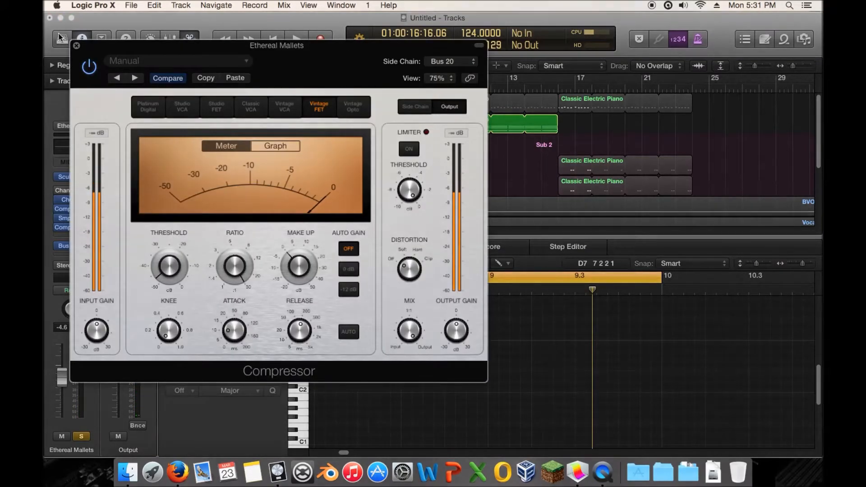
{"action": "left_click", "coordinate": [76, 46]}
{"action": "left_click", "coordinate": [230, 125]}
{"action": "key", "text": "space"}
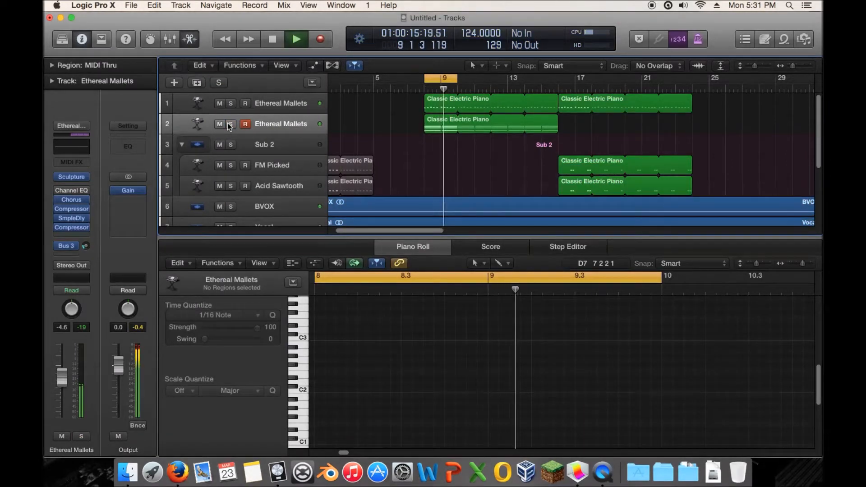
- Compare the mix from bar 8 with the chord track muted and unmuted, with the cycle switched off
{"action": "left_click", "coordinate": [219, 124]}
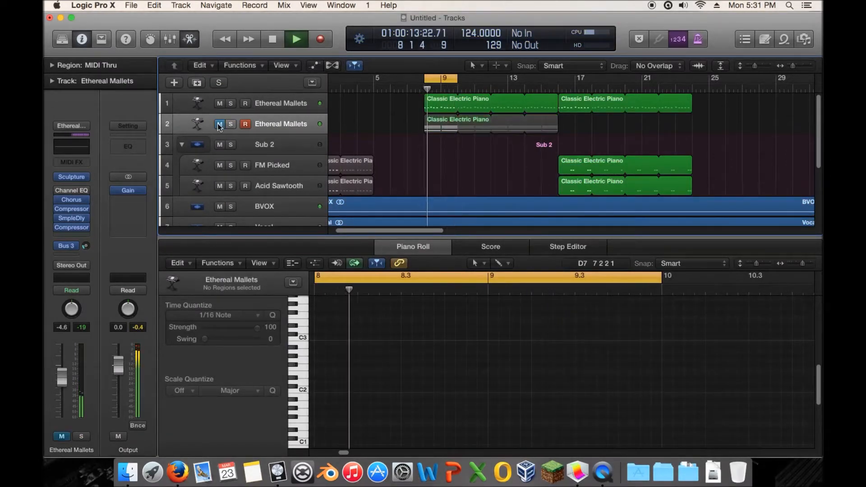
{"action": "key", "text": "space"}
{"action": "left_click", "coordinate": [428, 75]}
{"action": "key", "text": "space"}
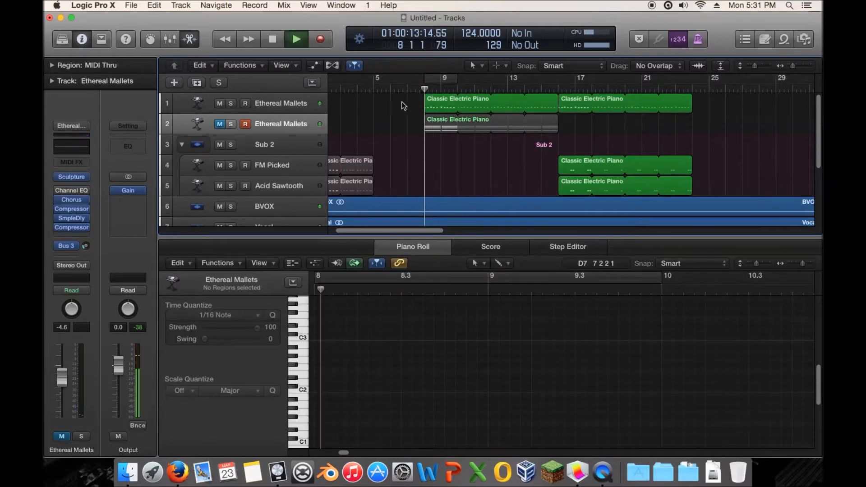
{"action": "left_click", "coordinate": [220, 125]}
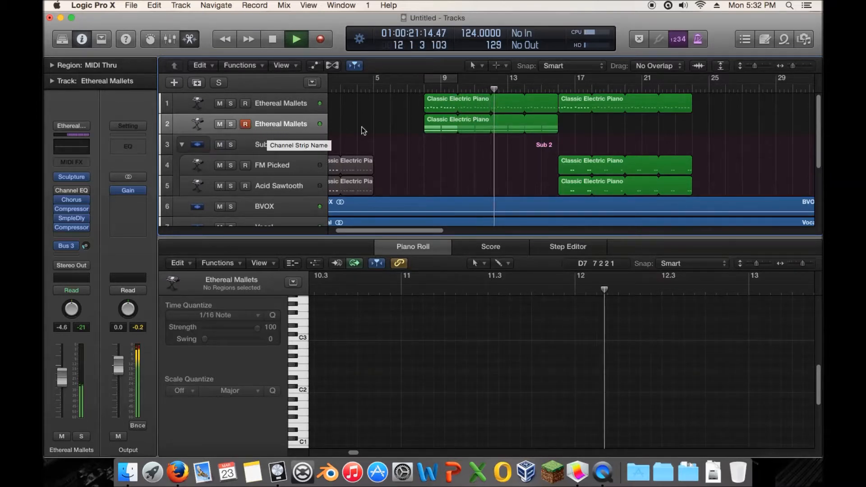
{"action": "key", "text": "space"}
{"action": "left_click", "coordinate": [420, 88]}
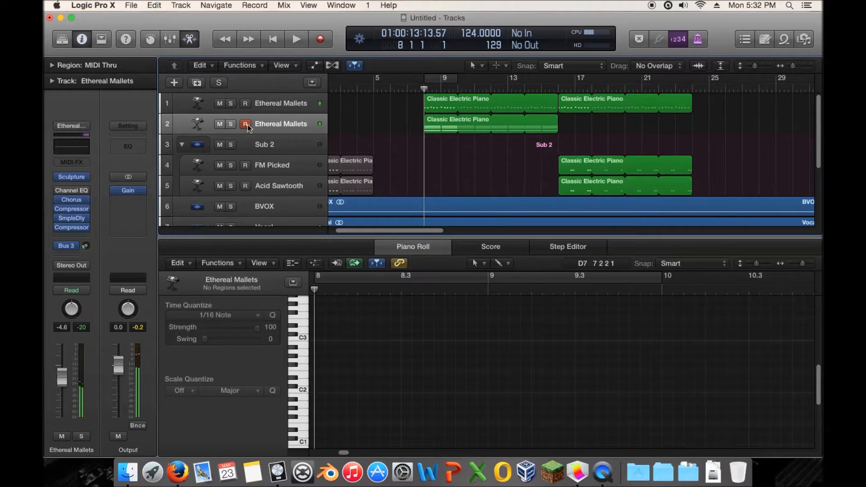
- Solo the chord track for playback and lower the top note of the bar 9 chord to D3
{"action": "left_click", "coordinate": [231, 124]}
{"action": "key", "text": "space"}
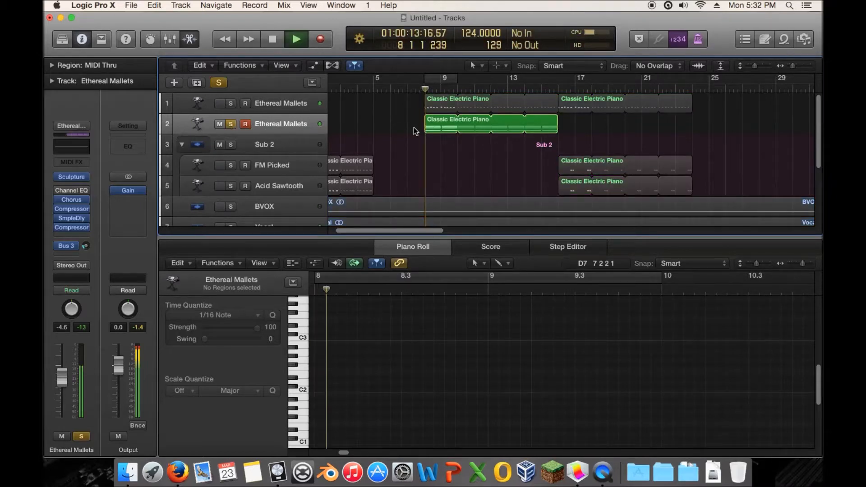
{"action": "left_click", "coordinate": [433, 125]}
{"action": "key", "text": "space"}
{"action": "mouse_move", "coordinate": [522, 323]}
{"action": "left_mouse_down"}
{"action": "mouse_move", "coordinate": [520, 337]}
{"action": "mouse_move", "coordinate": [520, 330]}
{"action": "left_mouse_up"}
- Examine the notes of the short region at bar 1 of the first track against the chord region
{"action": "scroll", "coordinate": [348, 100], "scroll_direction": "left", "scroll_amount": 3}
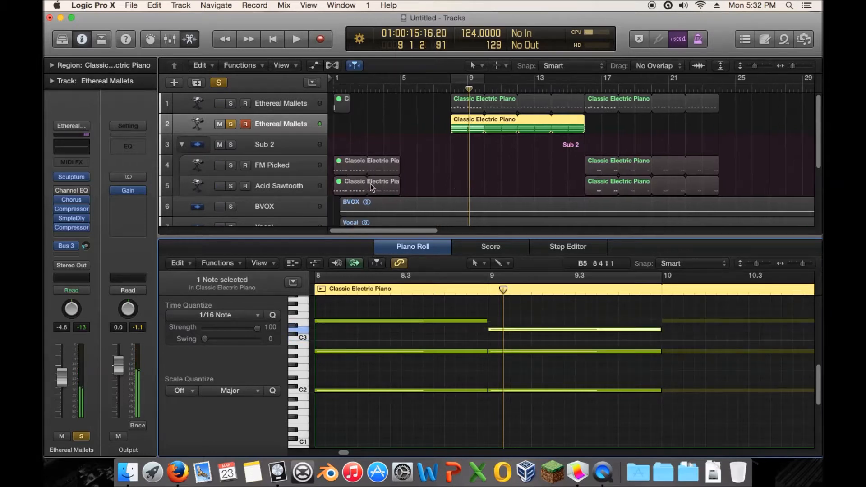
{"action": "left_click", "coordinate": [347, 101]}
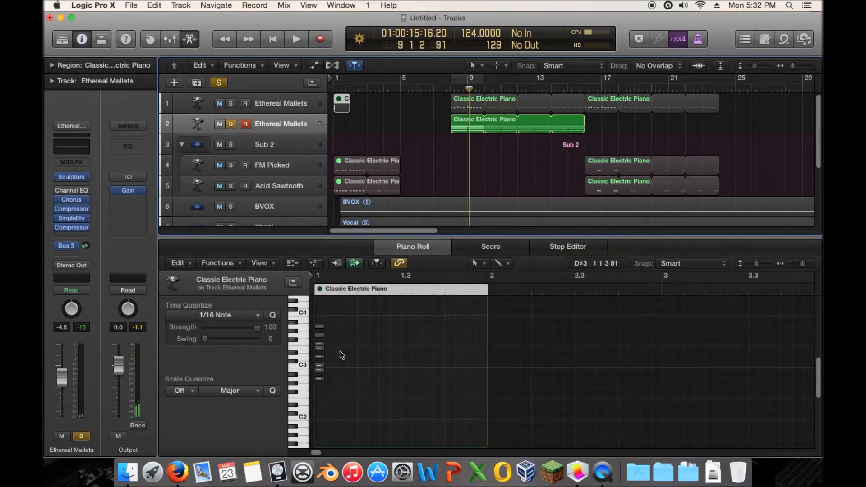
{"action": "left_click", "coordinate": [463, 124]}
{"action": "left_click", "coordinate": [344, 107]}
{"action": "left_click", "coordinate": [467, 122]}
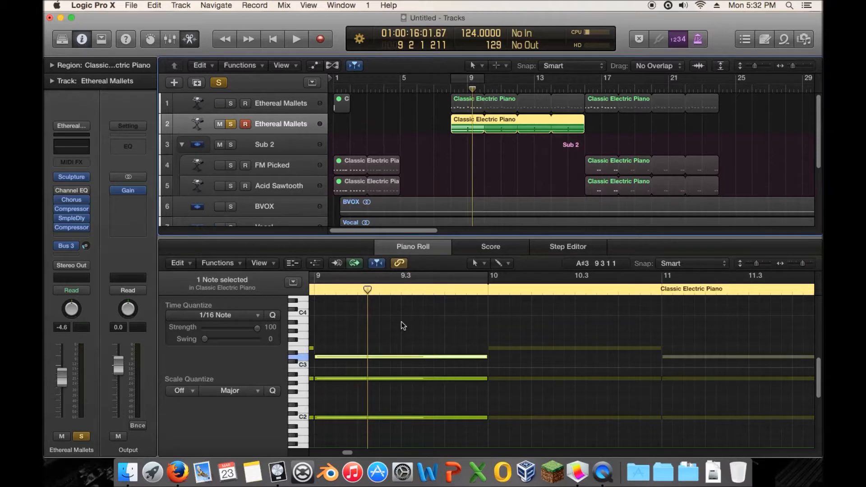
- Cycle bars 8 to 10 again, lower the middle note of the bar 9 chord to G2 and listen to the result
{"action": "key", "text": "Return"}
{"action": "double_click", "coordinate": [456, 77]}
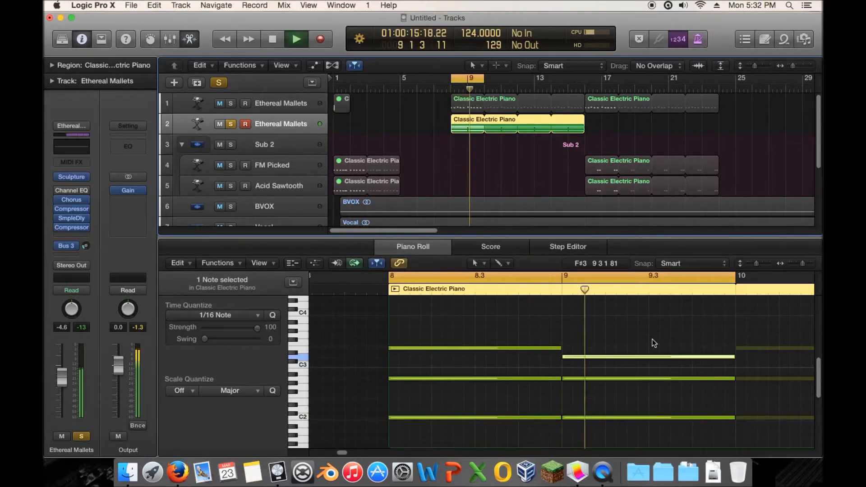
{"action": "key", "text": "space"}
{"action": "mouse_move", "coordinate": [605, 379]}
{"action": "left_mouse_down"}
{"action": "mouse_move", "coordinate": [606, 389]}
{"action": "mouse_move", "coordinate": [605, 383]}
{"action": "left_mouse_up"}
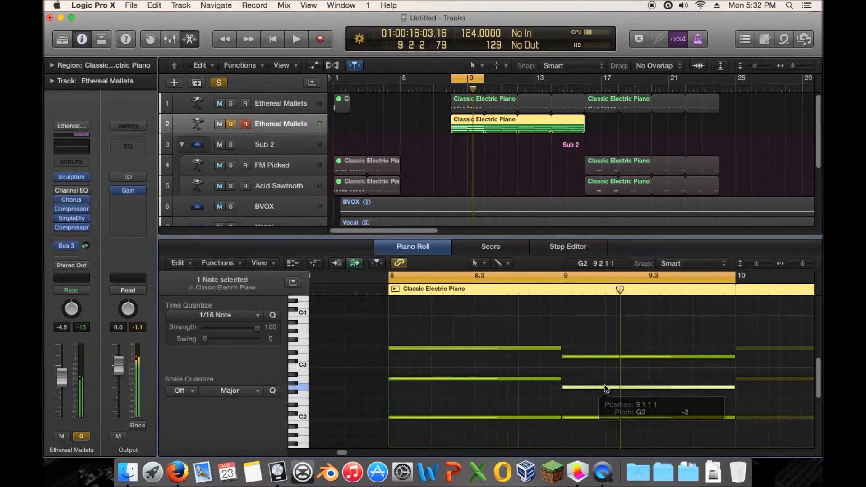
{"action": "key", "text": "space"}
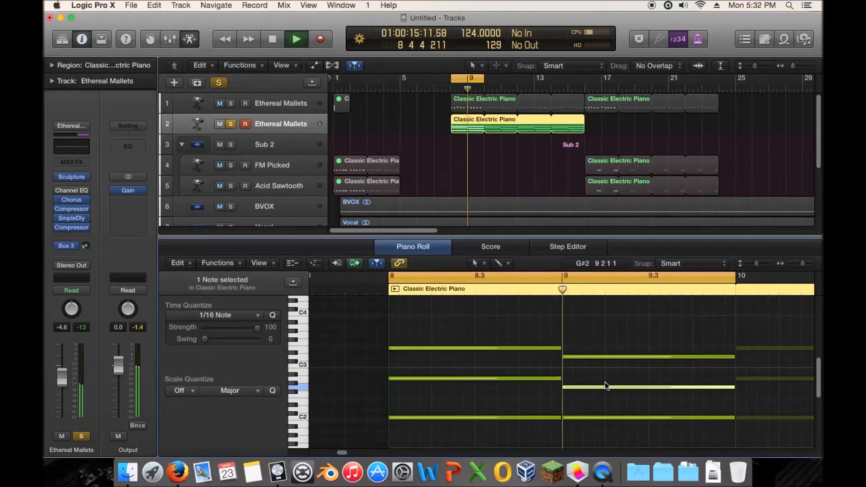
{"action": "key", "text": "space"}
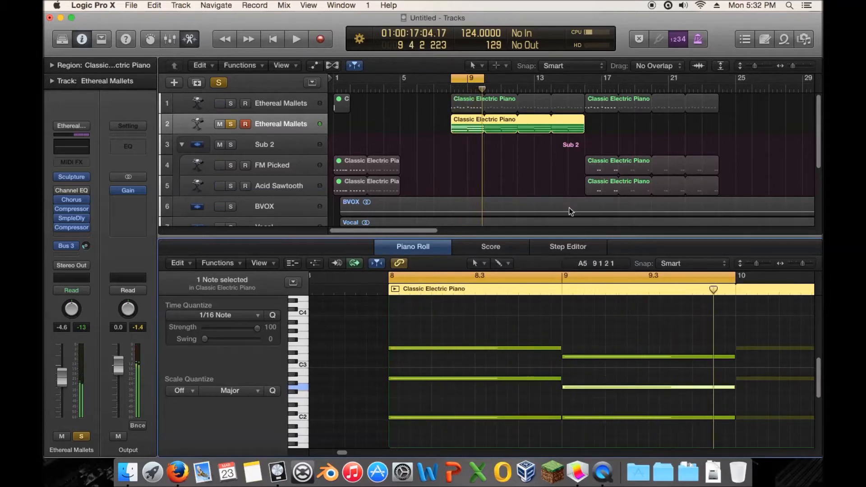
- Turn off the chord track's solo, mute the first Ethereal Mallets track and listen from bar 8 without the cycle
{"action": "left_click", "coordinate": [448, 88]}
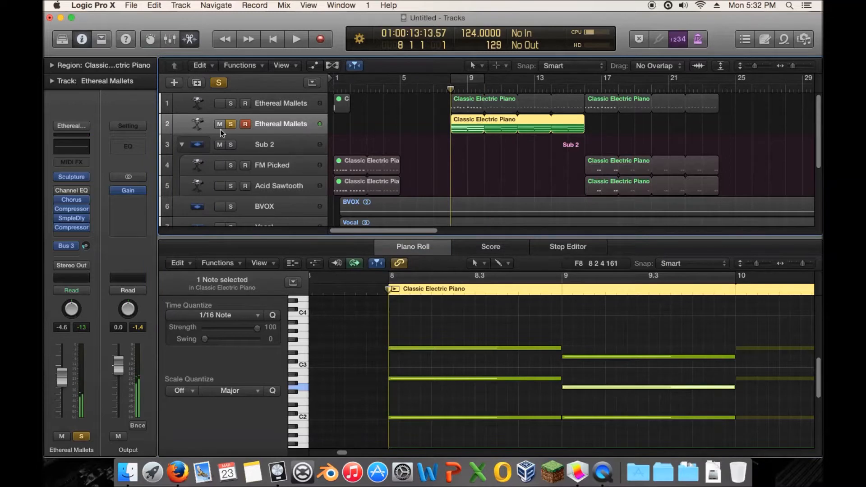
{"action": "left_click", "coordinate": [230, 124]}
{"action": "left_click", "coordinate": [220, 103]}
{"action": "key", "text": "space"}
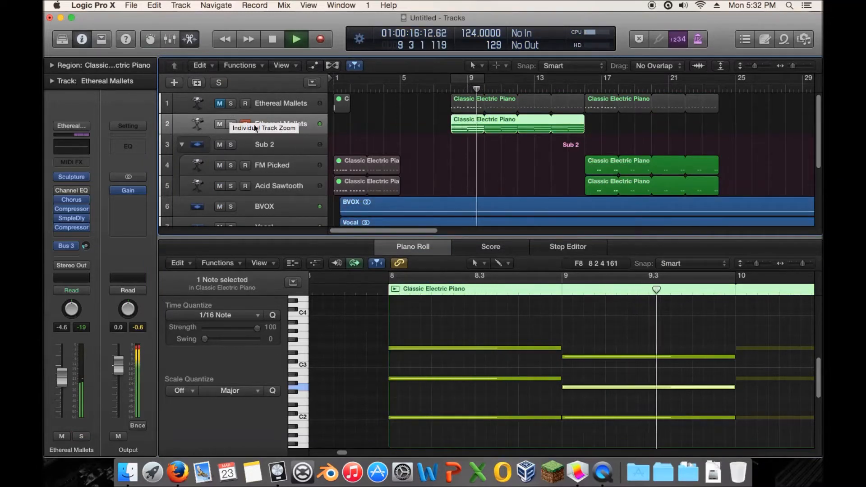
{"action": "key", "text": "space"}
- Shorten the looped chord region to end at bar 12, join its two parts into one four-bar region and play it
{"action": "left_click_drag", "start_coordinate": [583, 128], "coordinate": [457, 127]}
{"action": "right_click", "coordinate": [458, 127]}
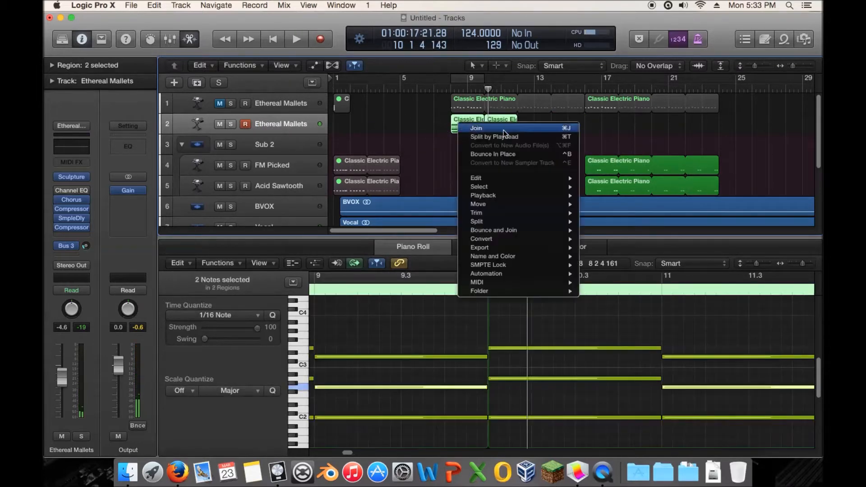
{"action": "left_click", "coordinate": [486, 127]}
{"action": "key", "text": "space"}
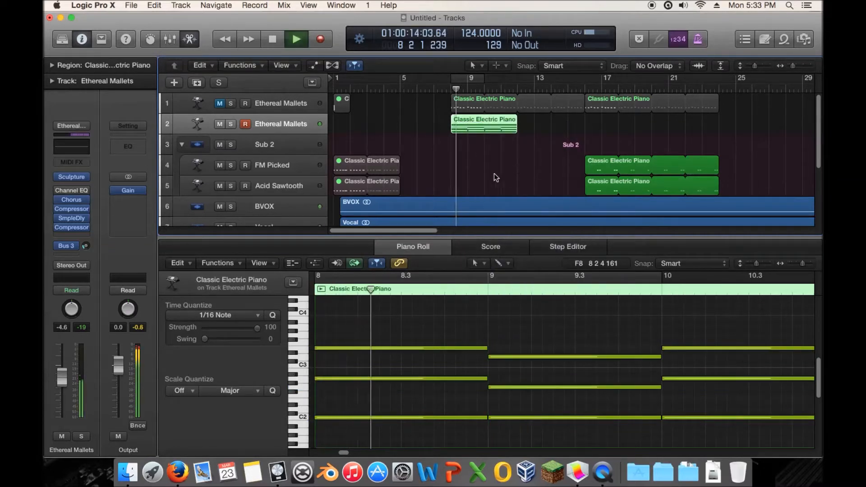
- Solo the chord track, lower the bar 10 chord's top note to C3 and middle note to F2, and listen from bar 8
{"action": "left_click", "coordinate": [231, 124]}
{"action": "key", "text": "space"}
{"action": "scroll", "coordinate": [699, 347], "scroll_direction": "down", "scroll_amount": 1}
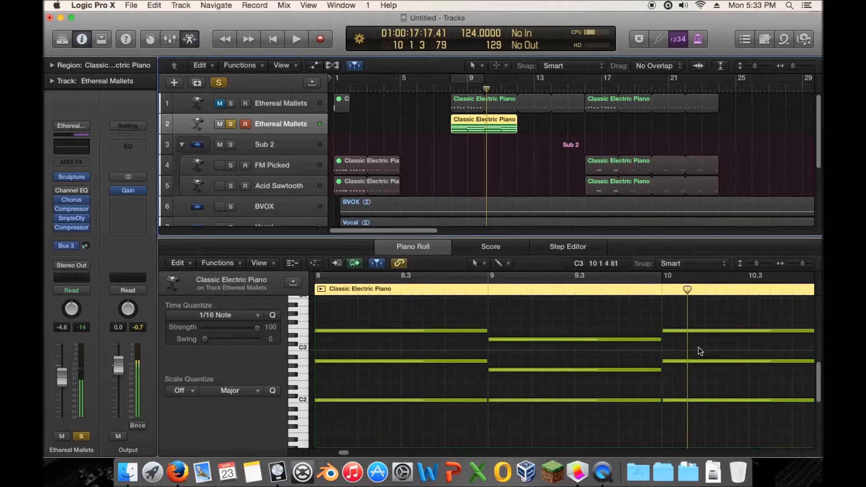
{"action": "left_click_drag", "start_coordinate": [459, 306], "coordinate": [543, 345]}
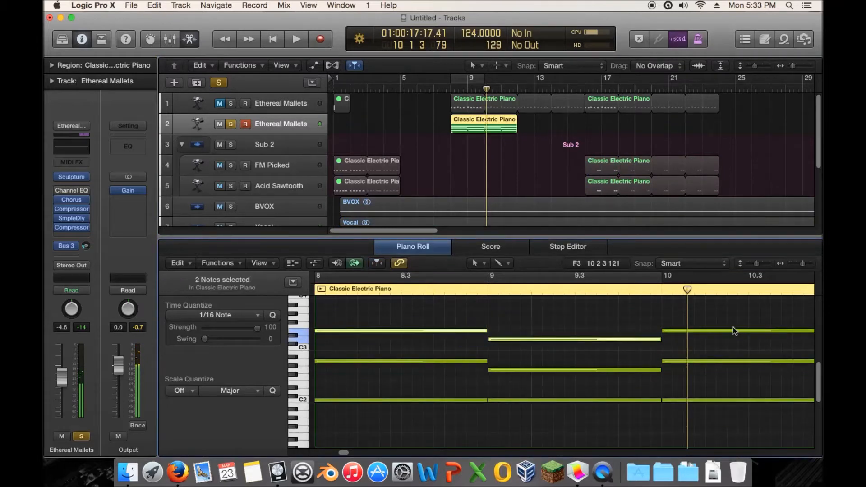
{"action": "left_click_drag", "start_coordinate": [682, 333], "coordinate": [685, 379]}
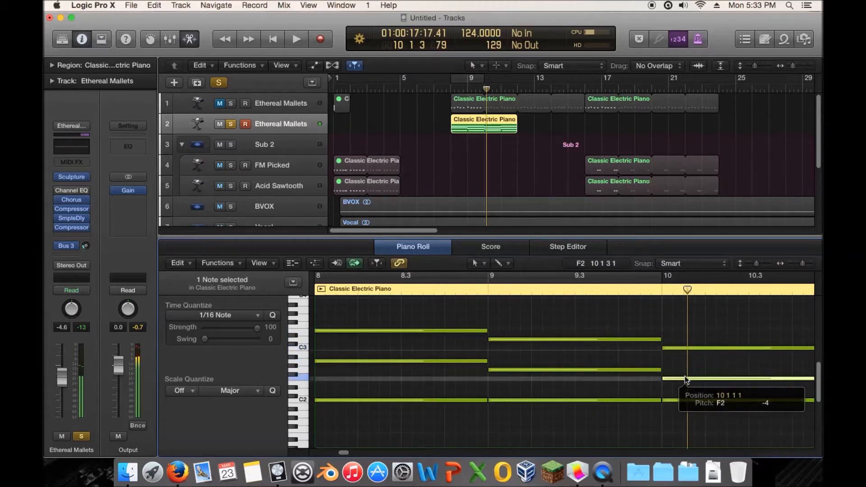
{"action": "left_click", "coordinate": [451, 88]}
{"action": "key", "text": "space"}
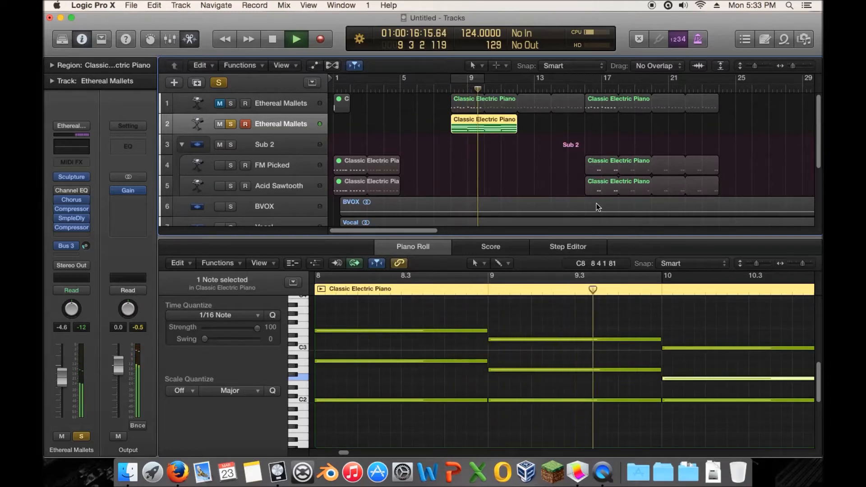
{"action": "key", "text": "space"}
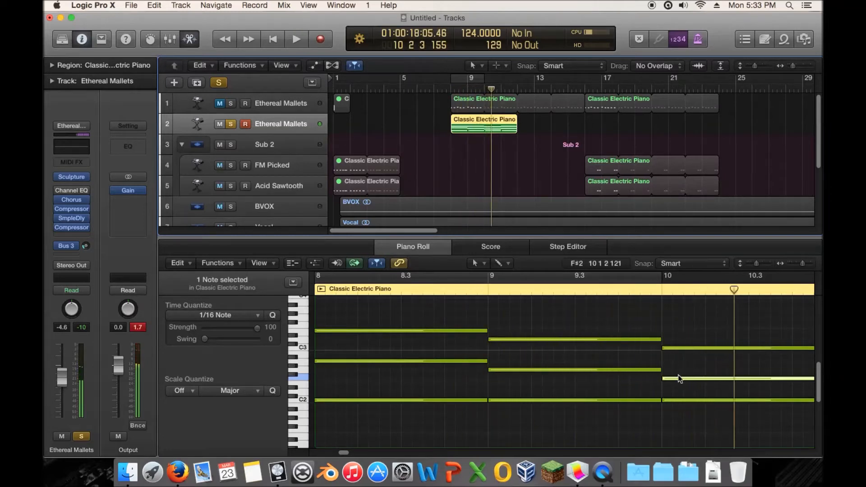
- Raise the middle note of the bar 10 chord to G2 and play the chords from bar 8
{"action": "left_click_drag", "start_coordinate": [679, 375], "coordinate": [679, 367]}
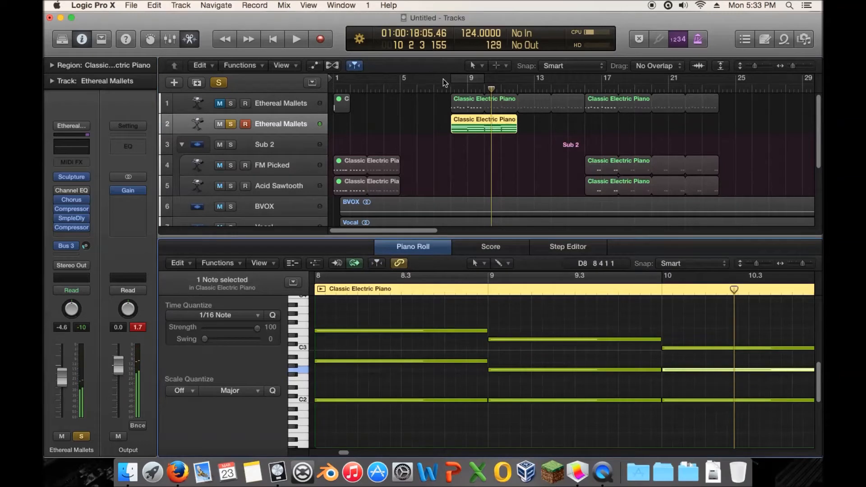
{"action": "double_click", "coordinate": [446, 90]}
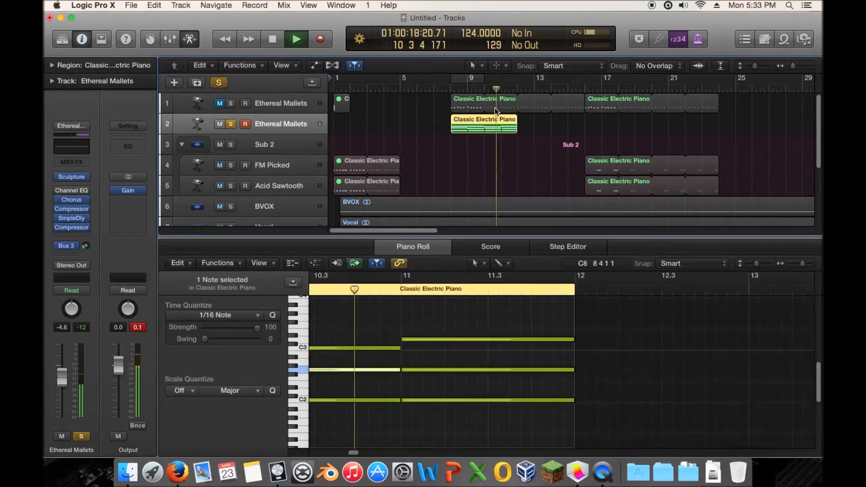
{"action": "key", "text": "space"}
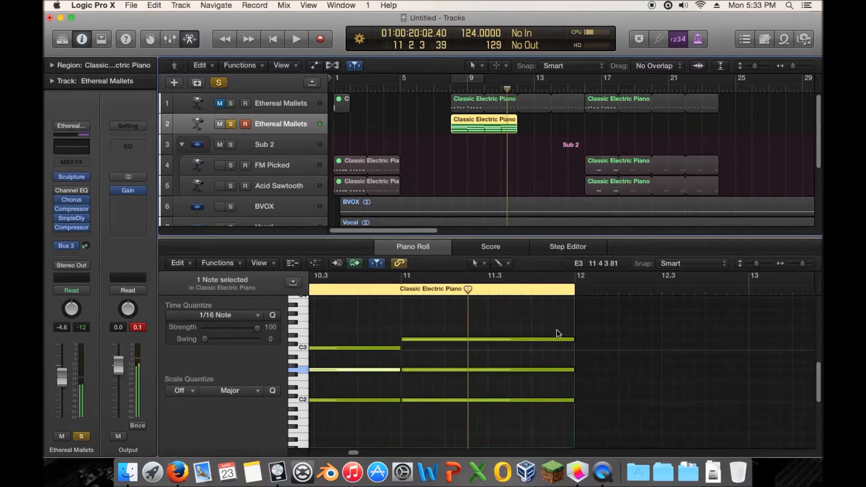
- Shorten all three notes of the bar 11 chord to half a bar
{"action": "left_click_drag", "start_coordinate": [556, 330], "coordinate": [508, 405]}
{"action": "left_click_drag", "start_coordinate": [575, 400], "coordinate": [486, 393]}
{"action": "left_click", "coordinate": [491, 358]}
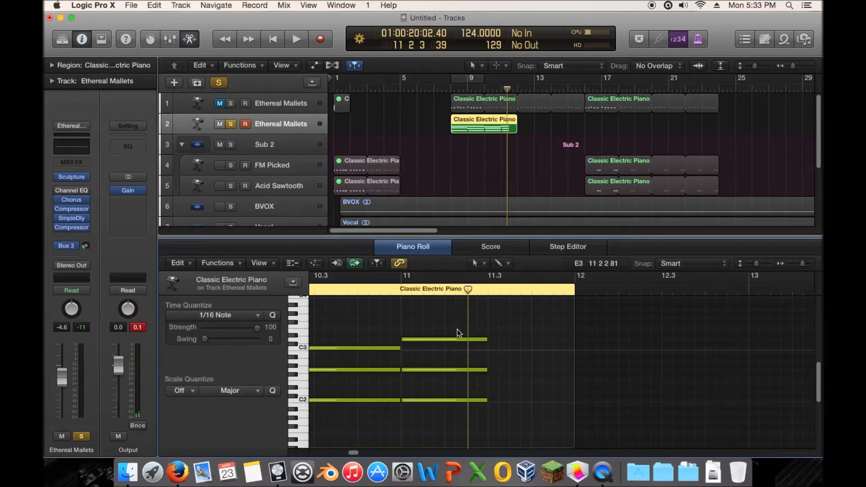
- Copy the three shortened notes to the second half of bar 11 at A♯2, F♯2 and C2, and play them
{"action": "left_click_drag", "start_coordinate": [437, 339], "coordinate": [523, 358]}
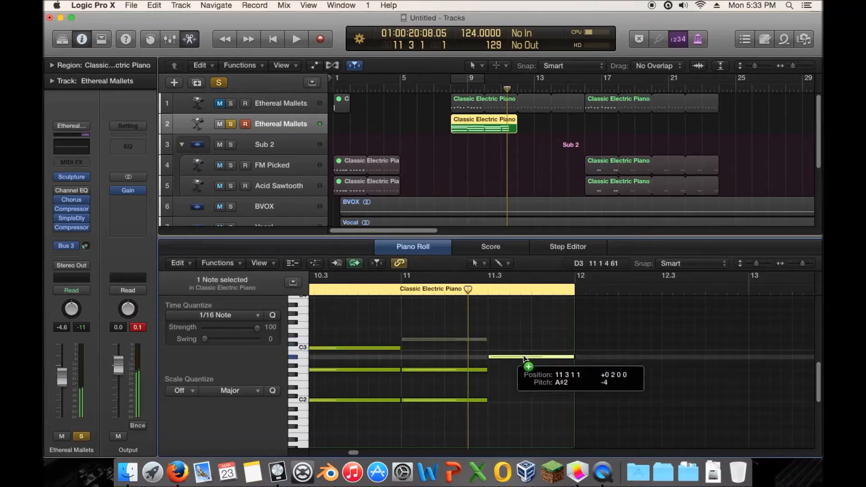
{"action": "left_click_drag", "start_coordinate": [524, 359], "coordinate": [524, 359]}
{"action": "left_click", "coordinate": [447, 347]}
{"action": "left_click_drag", "start_coordinate": [440, 375], "coordinate": [518, 376]}
{"action": "left_click_drag", "start_coordinate": [433, 400], "coordinate": [528, 403]}
{"action": "key", "text": "space"}
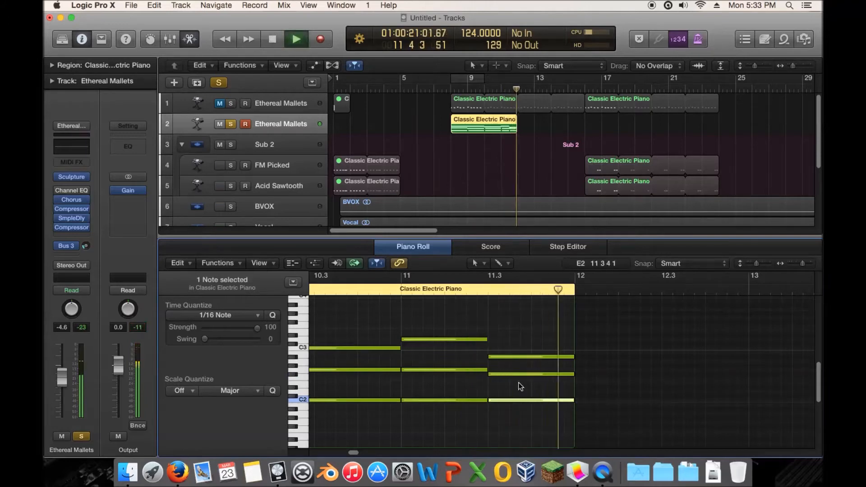
- Lower the second bar 11 chord's middle note to F2 and top note to A2, listening to each change
{"action": "left_click_drag", "start_coordinate": [513, 374], "coordinate": [513, 378]}
{"action": "left_click", "coordinate": [395, 290]}
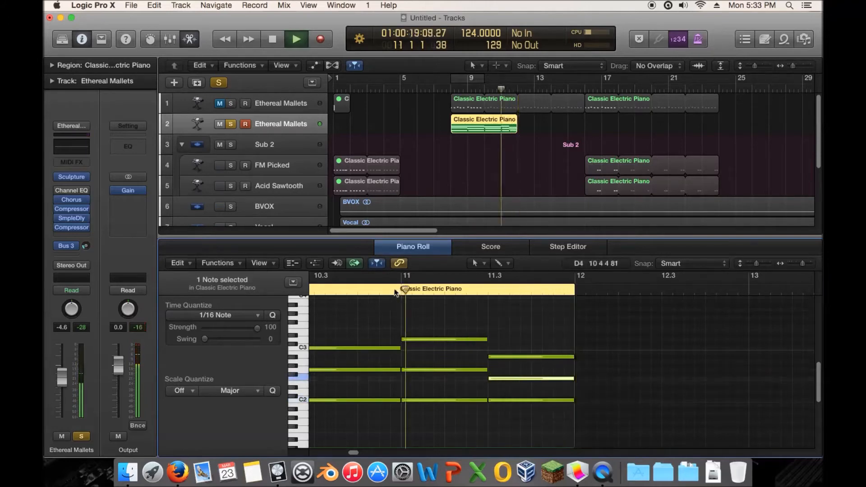
{"action": "left_click_drag", "start_coordinate": [499, 360], "coordinate": [499, 361]}
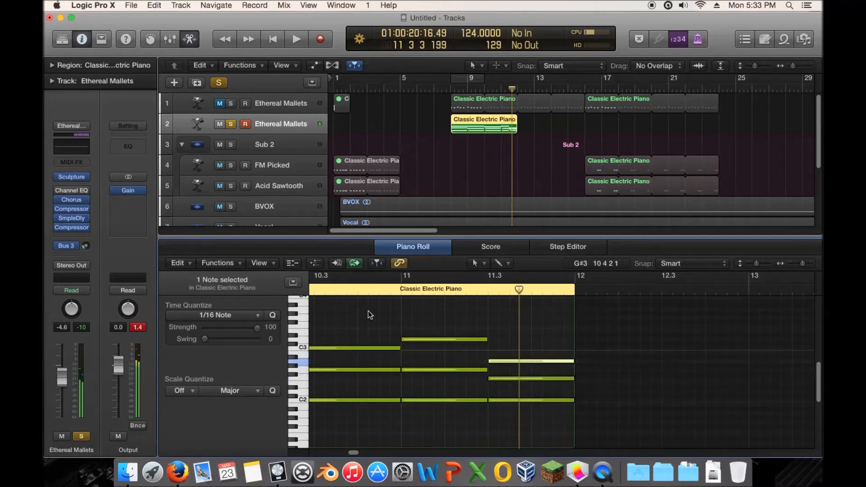
{"action": "double_click", "coordinate": [389, 289]}
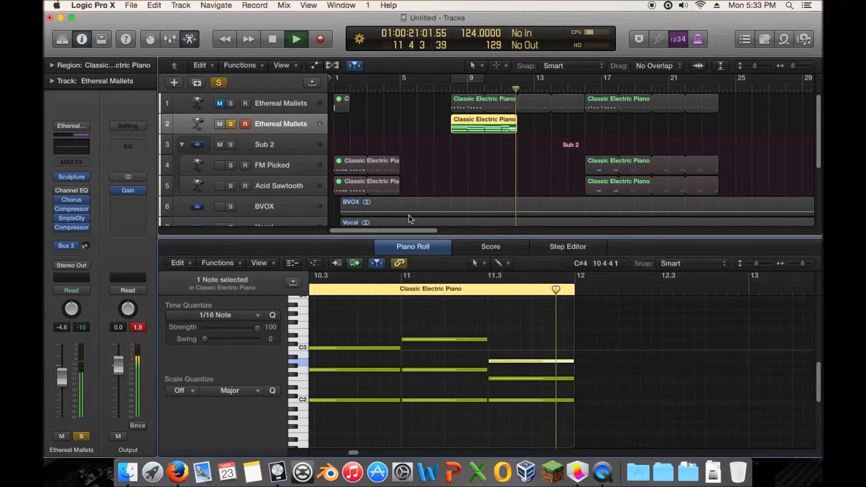
- Turn the cycle on, extend it to cover bars 8 to 12 and listen to the soloed chords
{"action": "left_click", "coordinate": [470, 77]}
{"action": "left_click_drag", "start_coordinate": [482, 80], "coordinate": [517, 80]}
{"action": "key", "text": "space"}
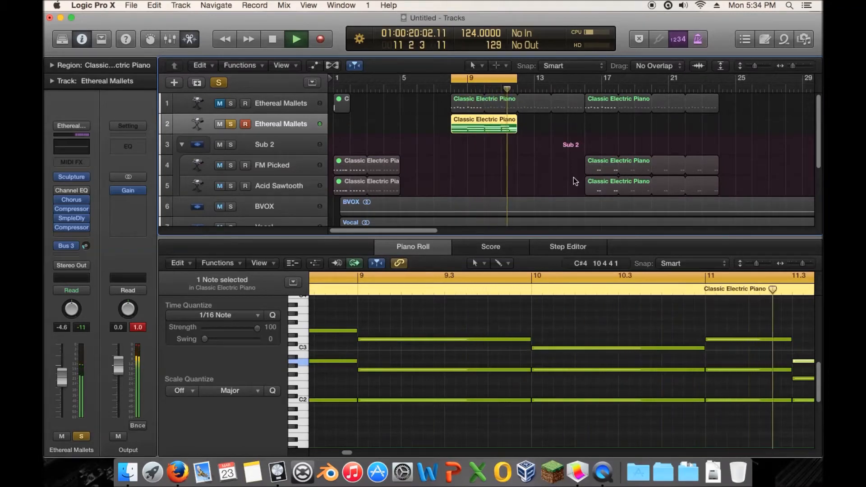
{"action": "key", "text": "space"}
- Shorten the first bar 11 chord to one beat, extend the second chord's start back to meet it, and play the result
{"action": "left_click_drag", "start_coordinate": [366, 451], "coordinate": [354, 451]}
{"action": "left_click_drag", "start_coordinate": [508, 320], "coordinate": [531, 401]}
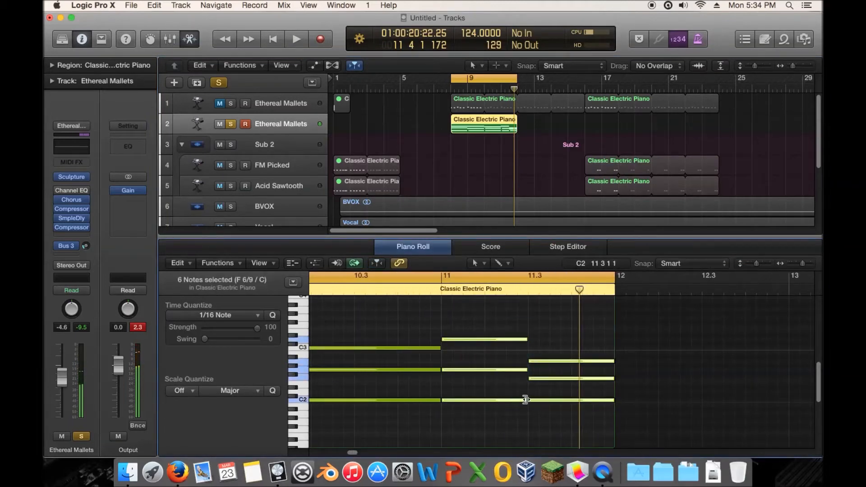
{"action": "left_click_drag", "start_coordinate": [527, 339], "coordinate": [613, 396]}
{"action": "left_click", "coordinate": [537, 339]}
{"action": "left_click", "coordinate": [420, 291]}
{"action": "key", "text": "space"}
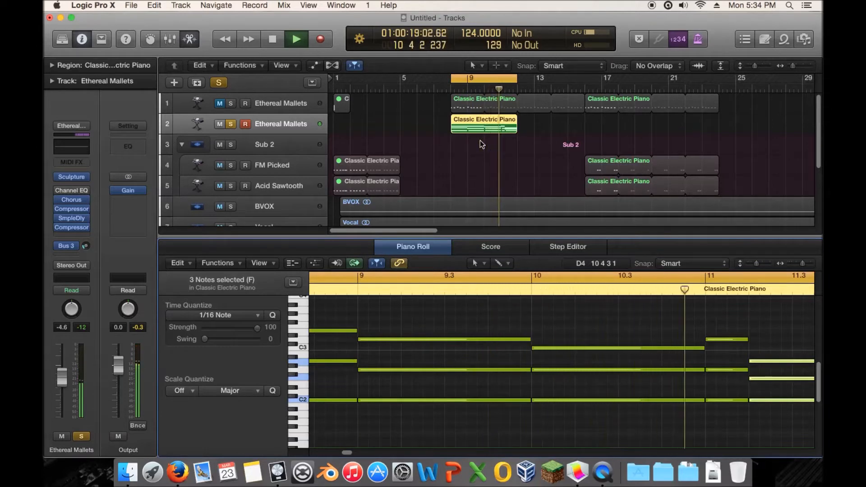
- Trim the start of the second bar 11 chord by half a beat, keeping its end at bar 12
{"action": "left_click_drag", "start_coordinate": [650, 323], "coordinate": [609, 404]}
{"action": "left_click", "coordinate": [623, 401]}
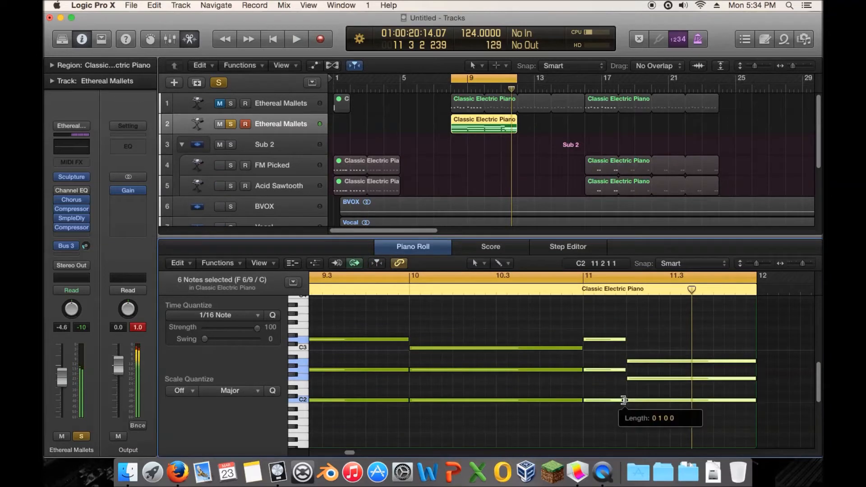
{"action": "left_click_drag", "start_coordinate": [681, 337], "coordinate": [653, 405]}
{"action": "left_click", "coordinate": [752, 400]}
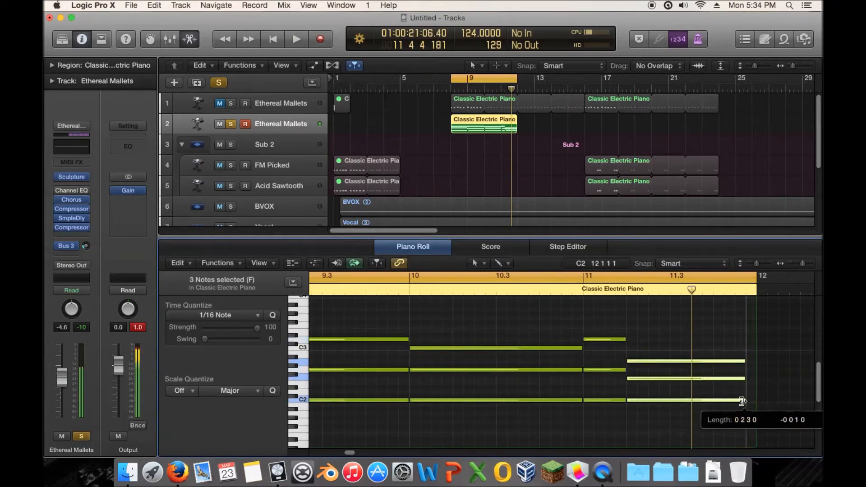
{"action": "left_click_drag", "start_coordinate": [679, 399], "coordinate": [700, 400]}
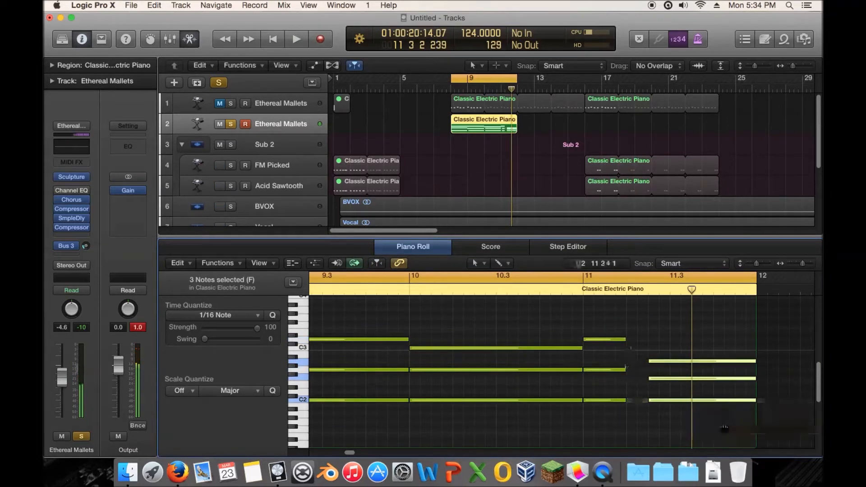
- Lengthen the first bar 11 chord by half a beat to meet the second chord and listen to the transition
{"action": "left_click", "coordinate": [608, 417]}
{"action": "left_click_drag", "start_coordinate": [627, 403], "coordinate": [646, 342]}
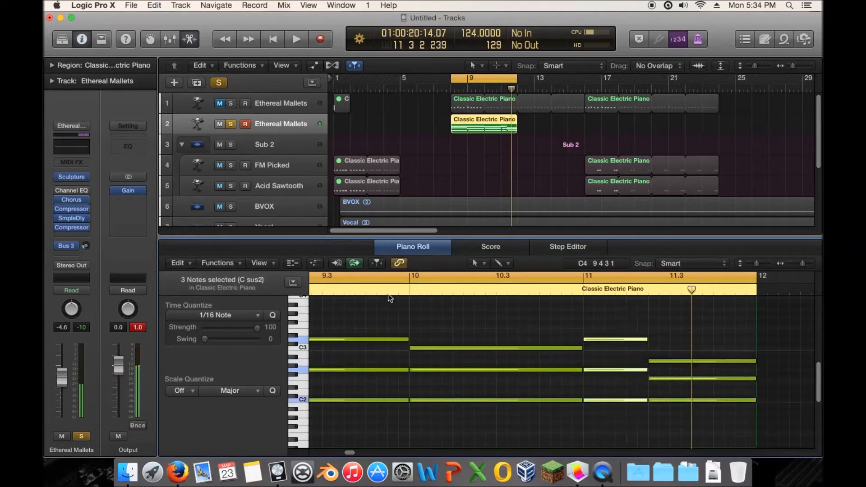
{"action": "double_click", "coordinate": [394, 291]}
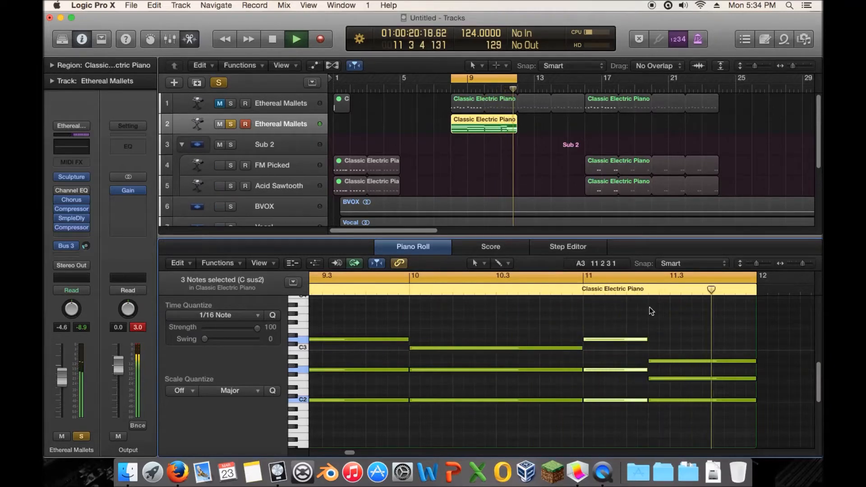
- Turn off the chord track's solo and listen to the cycled bars with the other tracks
{"action": "key", "text": "space"}
{"action": "left_click", "coordinate": [233, 124]}
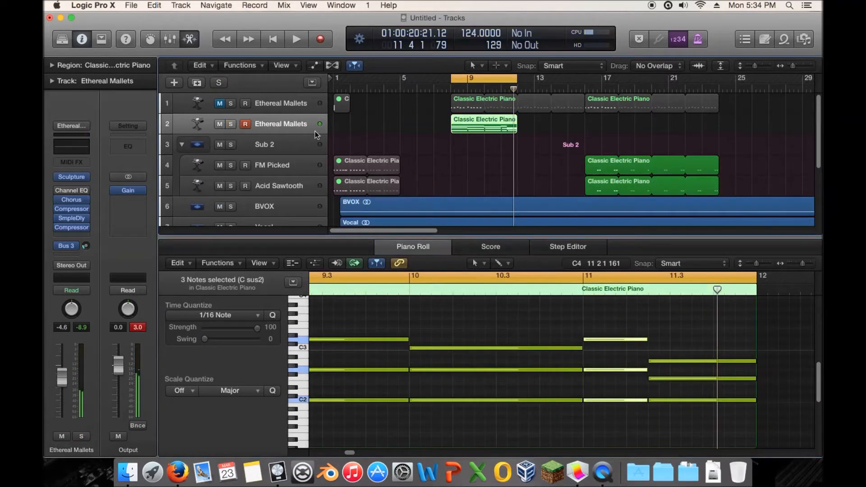
{"action": "key", "text": "space"}
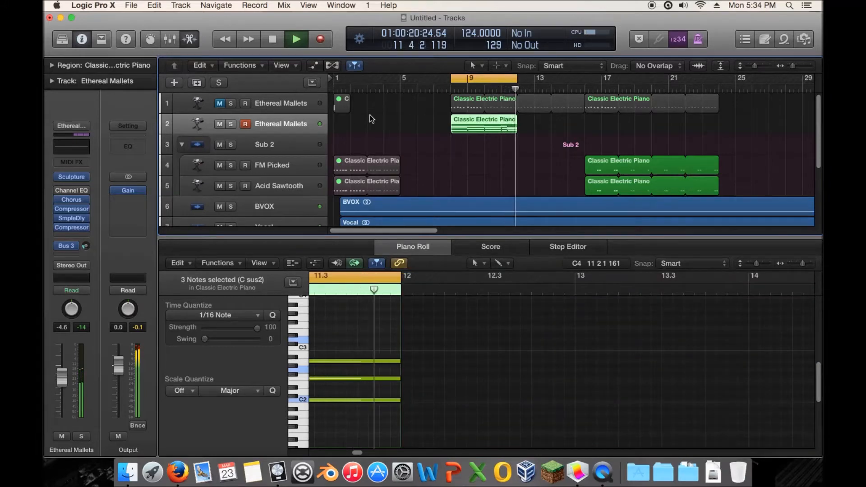
- Switch off the cycle and loop the four-bar chord region out to bar 16
{"action": "left_click", "coordinate": [507, 81]}
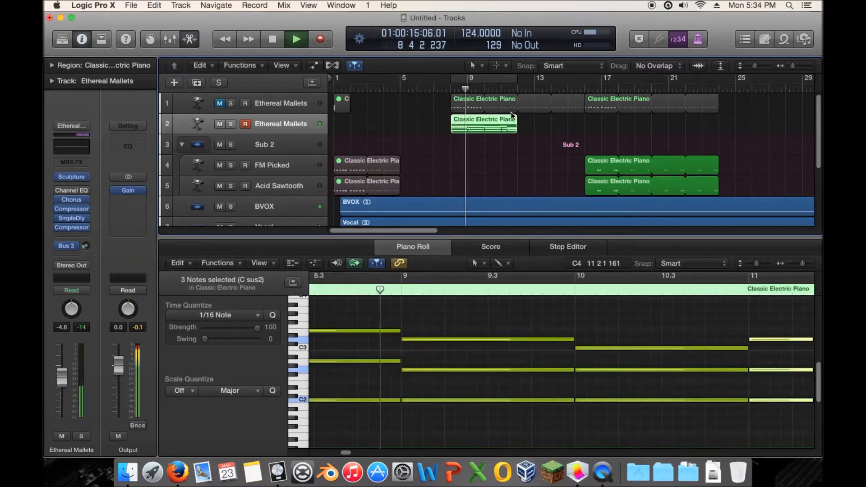
{"action": "left_click_drag", "start_coordinate": [516, 117], "coordinate": [588, 119]}
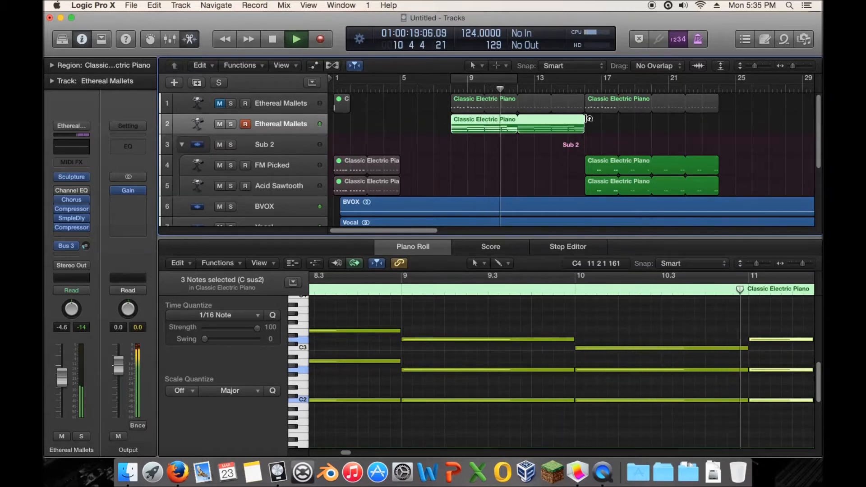
{"action": "key", "text": "space"}
- Raise the middle note of the second bar 11 chord to G2 and listen through to bar 16
{"action": "left_click_drag", "start_coordinate": [403, 378], "coordinate": [409, 370]}
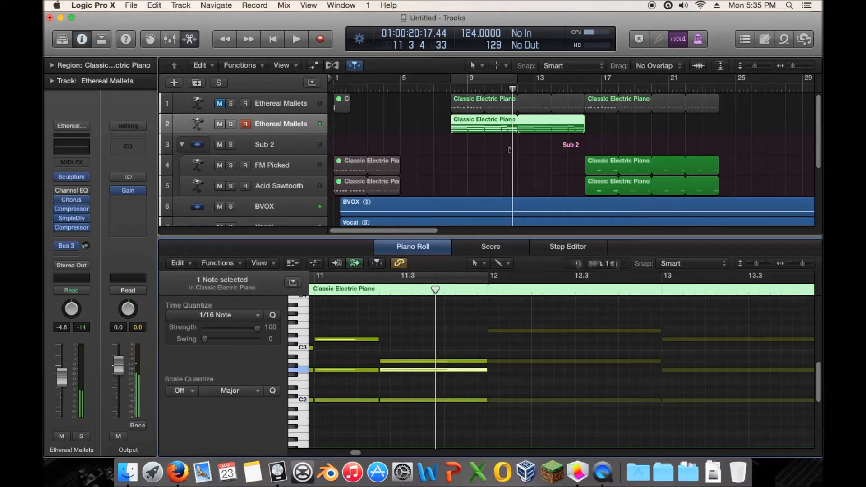
{"action": "double_click", "coordinate": [445, 89]}
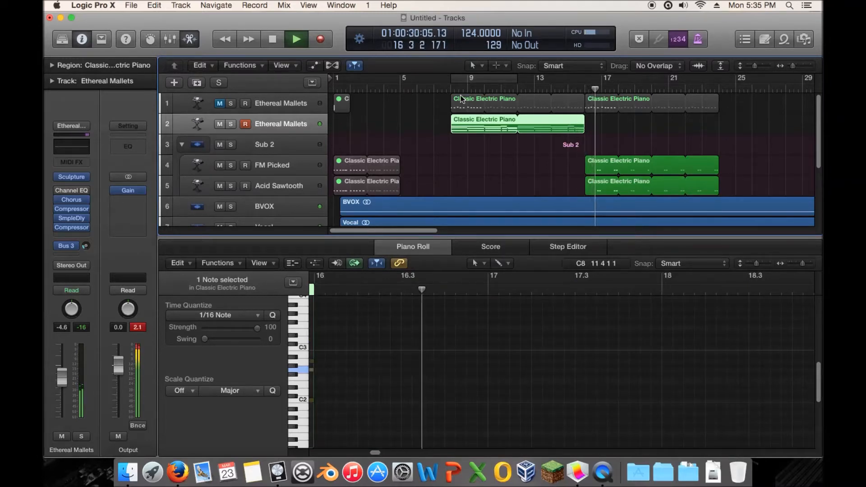
{"action": "left_click", "coordinate": [442, 90]}
{"action": "key", "text": "space"}
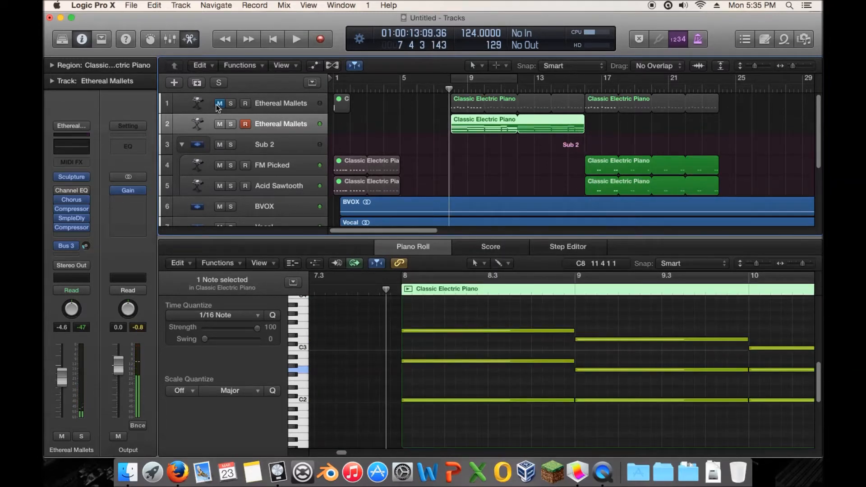
- Unmute the first Ethereal Mallets track, play it together with the chords from bar 8, and solo the chord track during playback
{"action": "left_click", "coordinate": [217, 104]}
{"action": "key", "text": "space"}
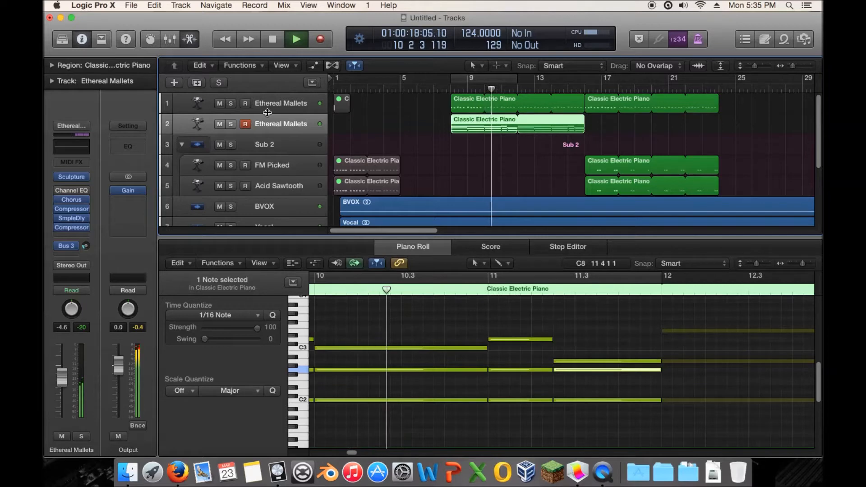
{"action": "left_click", "coordinate": [230, 124]}
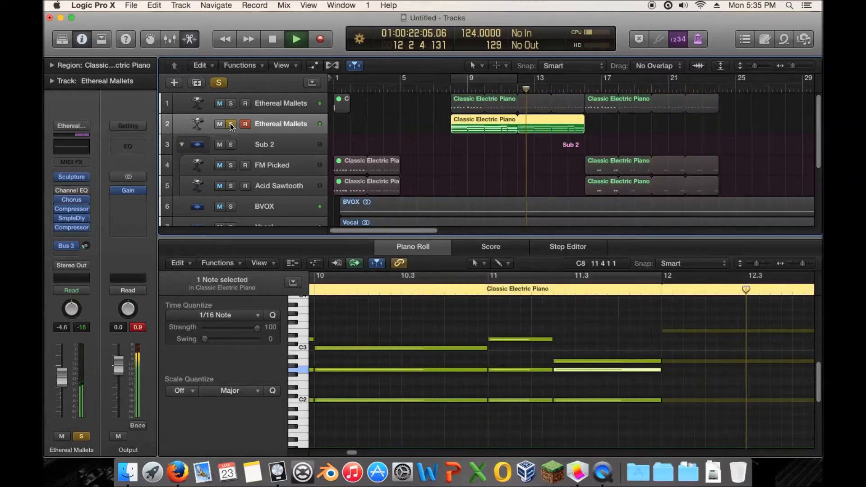
- Solo the first Ethereal Mallets track as well and play both tracks together from bar 7
{"action": "key", "text": "space"}
{"action": "left_click", "coordinate": [230, 103]}
{"action": "left_click", "coordinate": [441, 85]}
{"action": "key", "text": "space"}
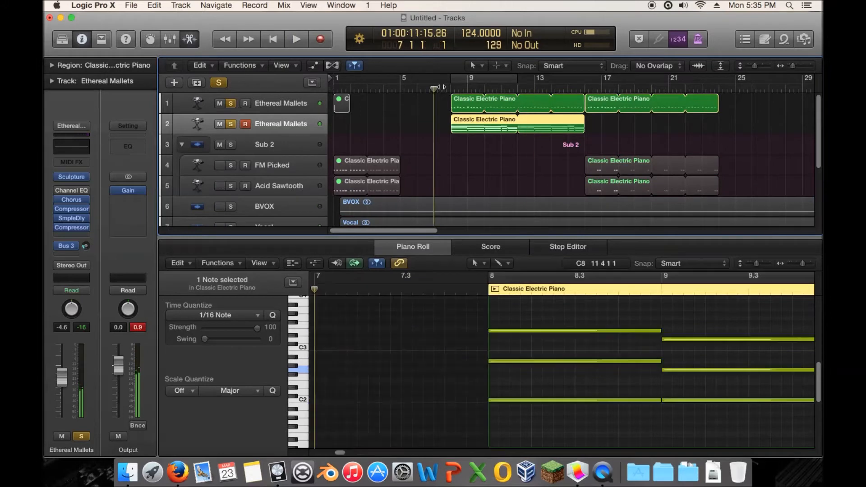
- Compare the melody notes in bar 9 with the top chord notes in bars 8 and 9
{"action": "left_click", "coordinate": [472, 108]}
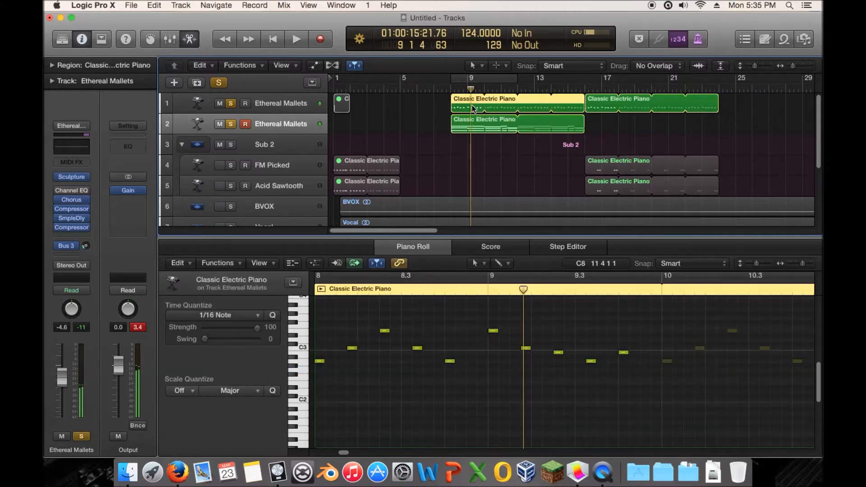
{"action": "left_click_drag", "start_coordinate": [470, 313], "coordinate": [528, 341]}
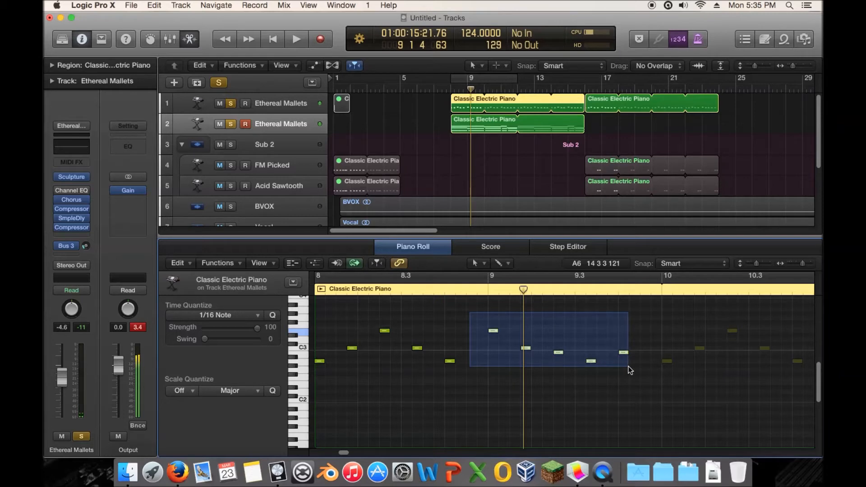
{"action": "left_click_drag", "start_coordinate": [629, 366], "coordinate": [629, 367]}
{"action": "left_click", "coordinate": [422, 120]}
{"action": "left_click", "coordinate": [476, 121]}
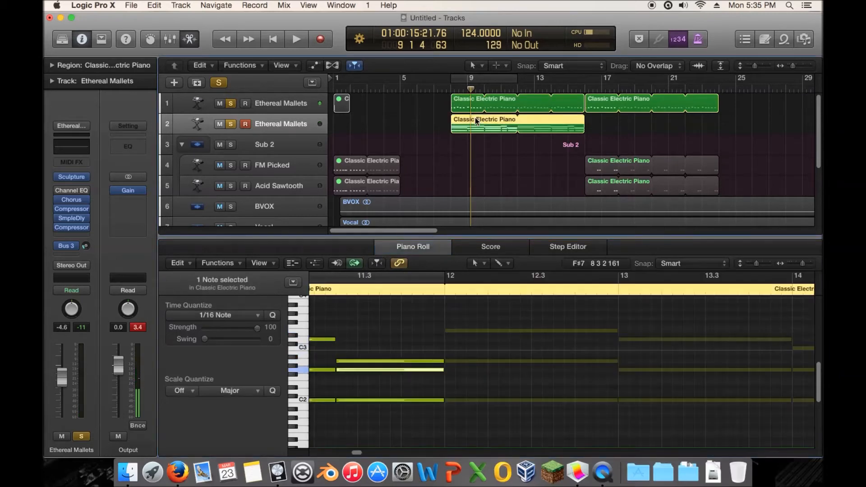
{"action": "left_click_drag", "start_coordinate": [357, 454], "coordinate": [343, 455]}
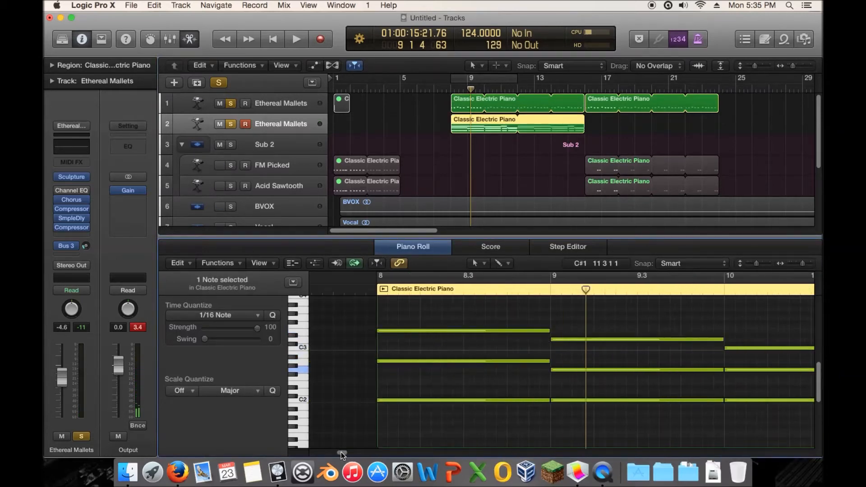
{"action": "left_click_drag", "start_coordinate": [483, 316], "coordinate": [538, 337]}
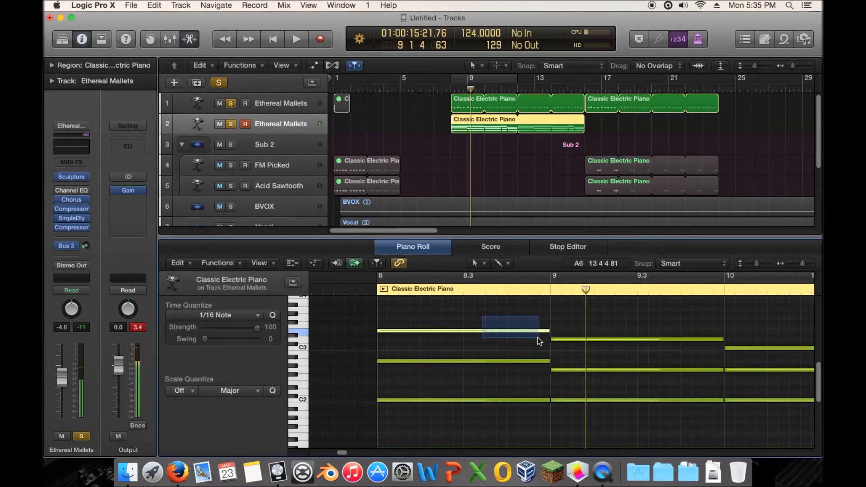
{"action": "left_click_drag", "start_coordinate": [598, 341], "coordinate": [592, 353]}
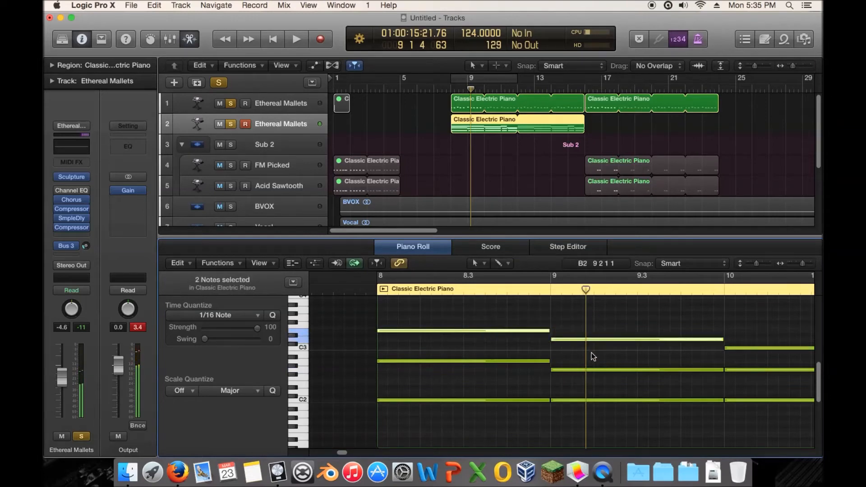
{"action": "left_click", "coordinate": [583, 354]}
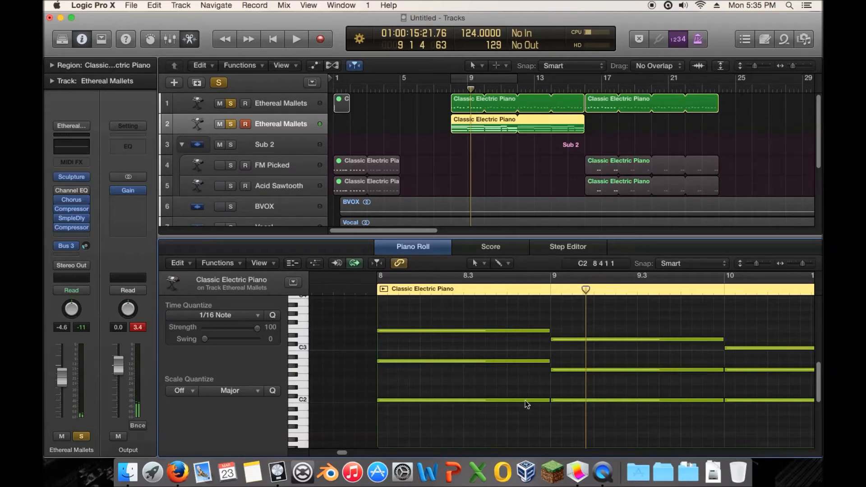
- Lower the bottom note of the bar 9 chord to B1 and play the passage from just before bar 8
{"action": "left_click_drag", "start_coordinate": [570, 400], "coordinate": [571, 402]}
{"action": "left_click", "coordinate": [367, 289]}
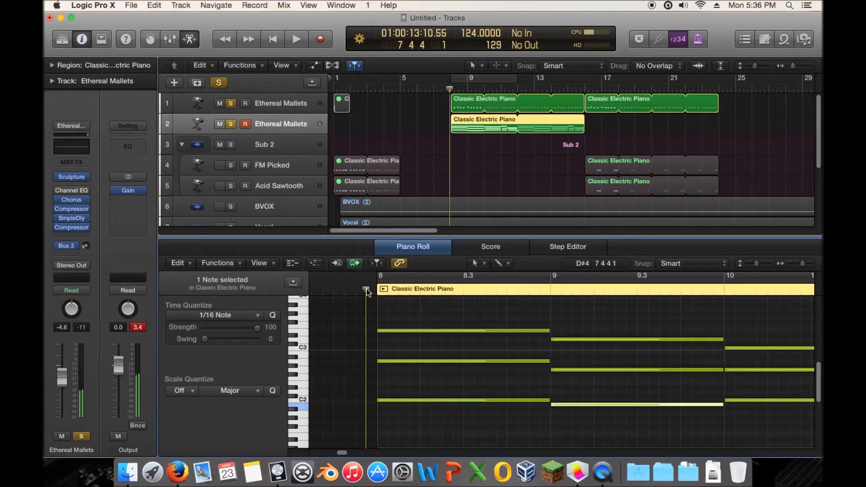
{"action": "key", "text": "space"}
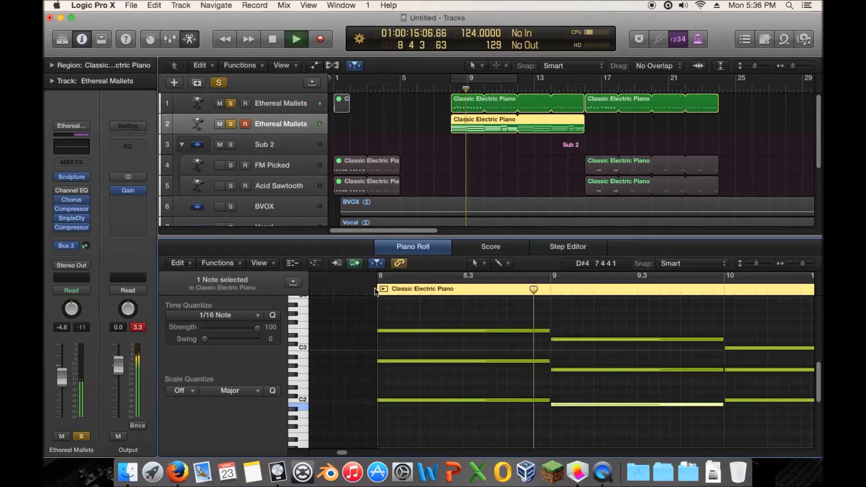
{"action": "key", "text": "space"}
- Raise the bar 9 chord's middle note to A2 and top note to E3, and listen from just before bar 8
{"action": "left_click_drag", "start_coordinate": [579, 369], "coordinate": [572, 332]}
{"action": "double_click", "coordinate": [364, 289]}
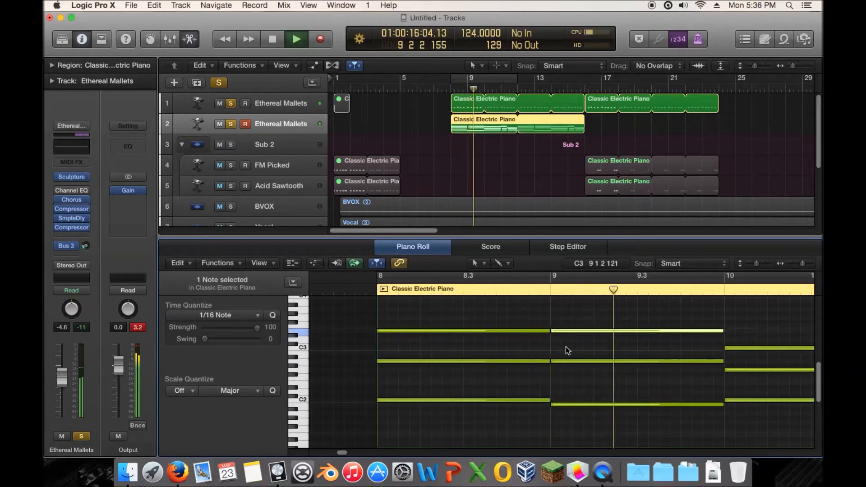
{"action": "key", "text": "space"}
- Undo the three pitch changes made to the bar 9 chord
{"action": "key", "text": "super+z"}
{"action": "key", "text": "super+z"}
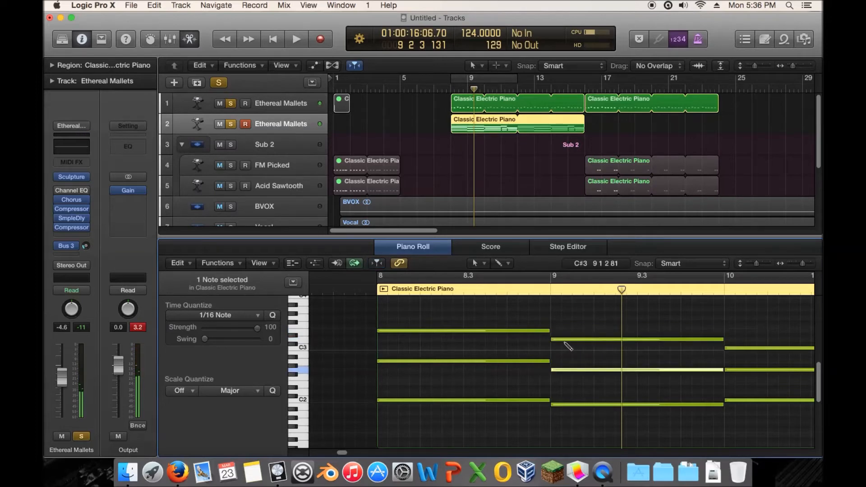
{"action": "key", "text": "super+z"}
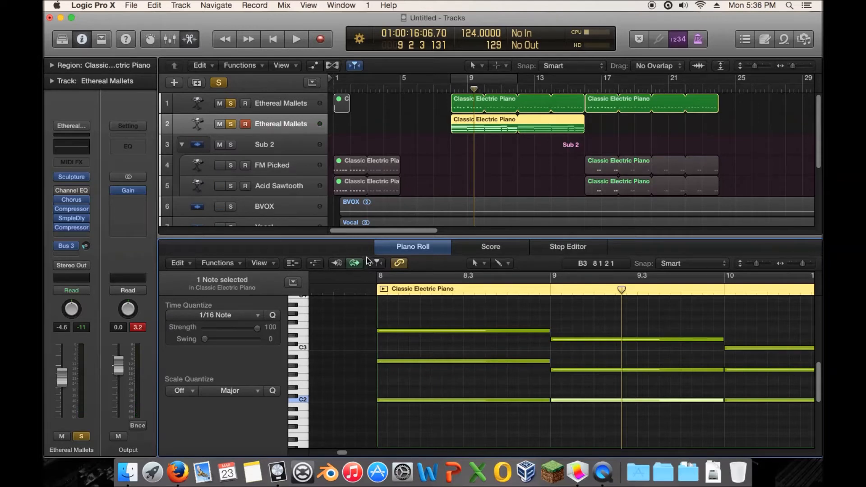
- Play from just before bar 8, turn off solo on both Ethereal Mallets tracks and mute the first one
{"action": "double_click", "coordinate": [446, 88]}
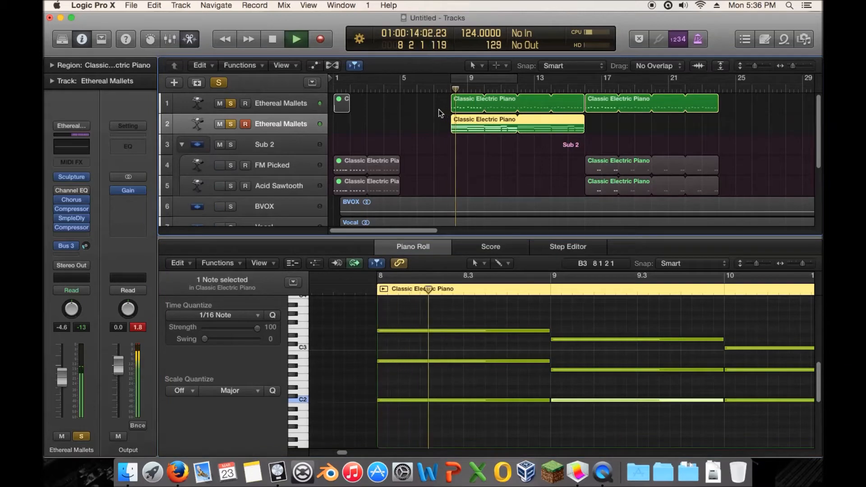
{"action": "left_click", "coordinate": [231, 103]}
{"action": "left_click", "coordinate": [231, 124]}
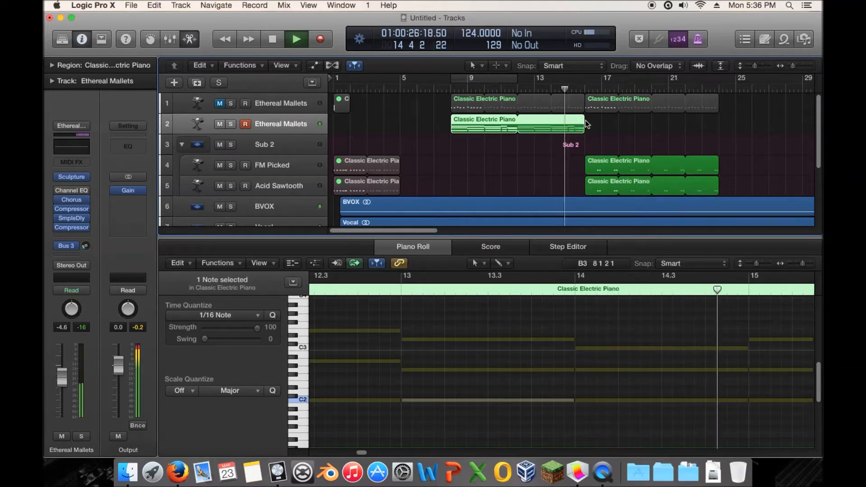
- Extend the chord region's loop to bar 24, and remove its loops back to the original four bars
{"action": "left_click_drag", "start_coordinate": [588, 121], "coordinate": [717, 120]}
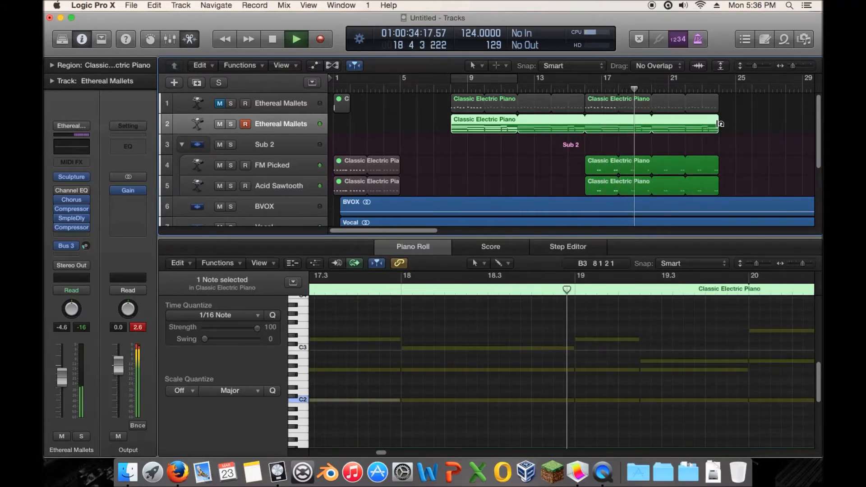
{"action": "left_click_drag", "start_coordinate": [720, 123], "coordinate": [436, 98]}
- Play from before bar 8 and from bar 16 with the chord track muted and the melody track unmuted
{"action": "left_click", "coordinate": [442, 90]}
{"action": "key", "text": "space"}
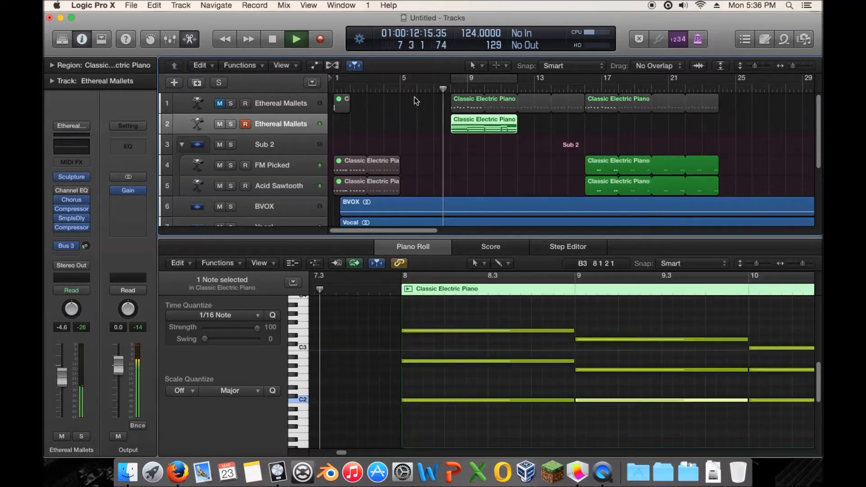
{"action": "left_click", "coordinate": [219, 125]}
{"action": "left_click", "coordinate": [220, 104]}
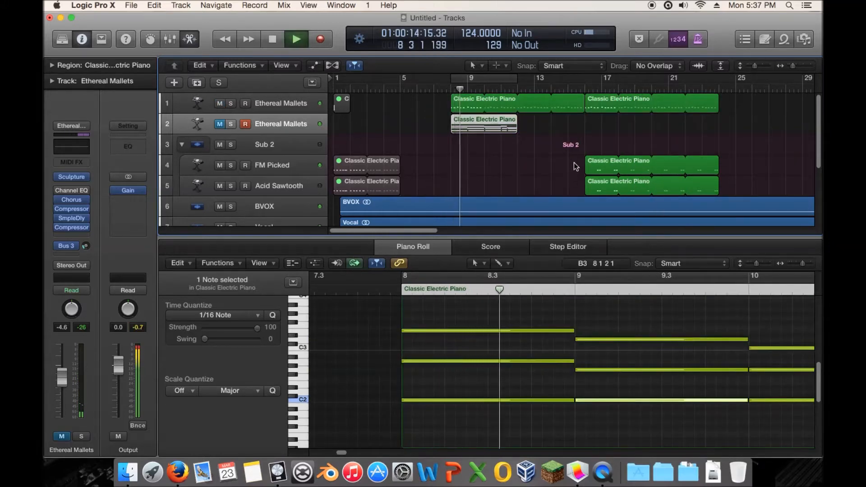
{"action": "left_click", "coordinate": [585, 130]}
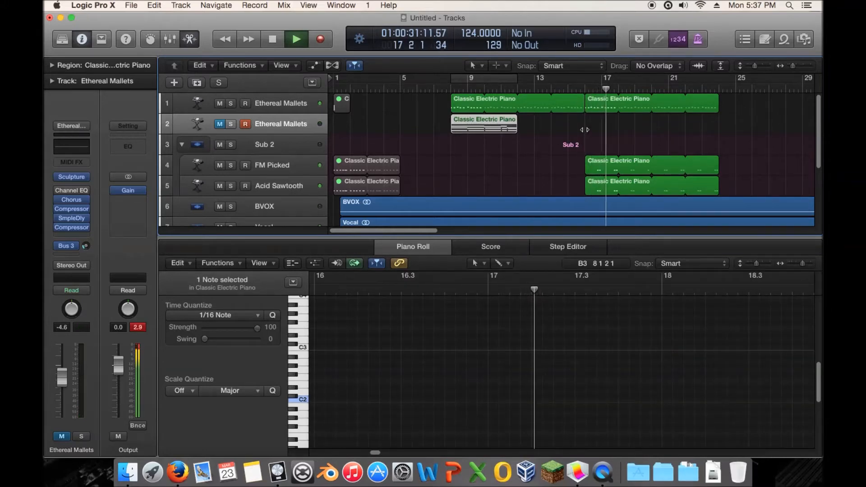
{"action": "key", "text": "space"}
- Unmute the chord track, close the piano roll and delete the chord region at bar 8
{"action": "left_click", "coordinate": [454, 126]}
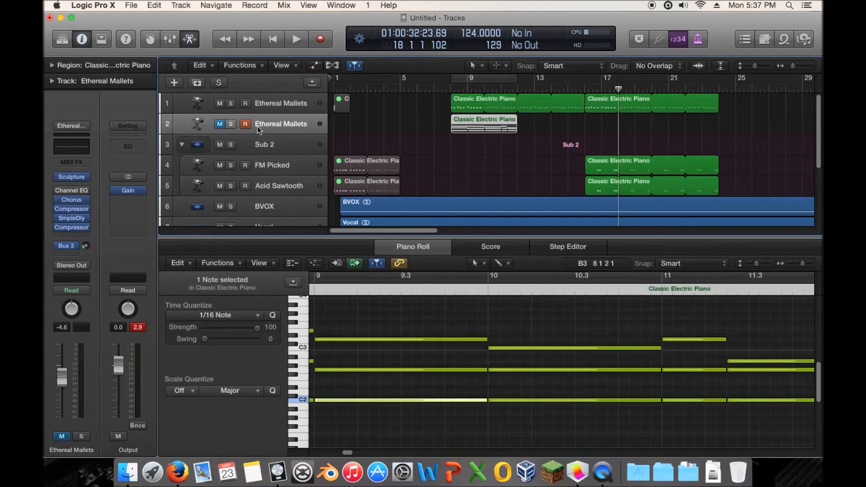
{"action": "left_click", "coordinate": [220, 126]}
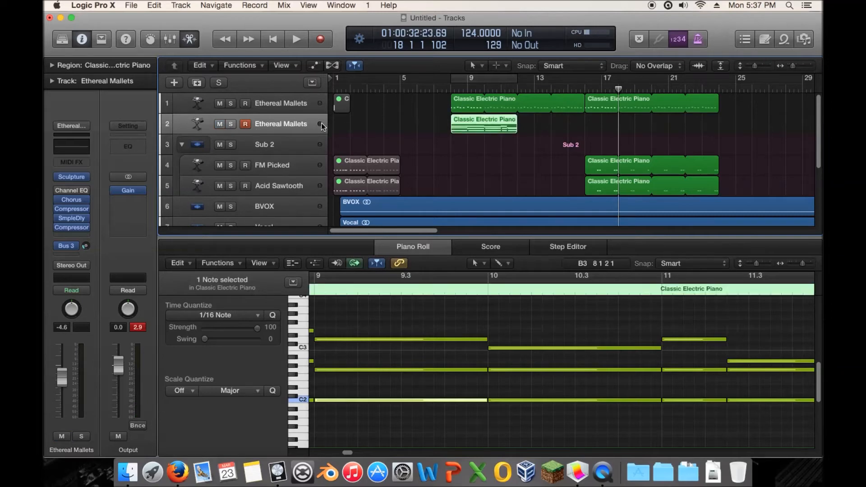
{"action": "key", "text": "e"}
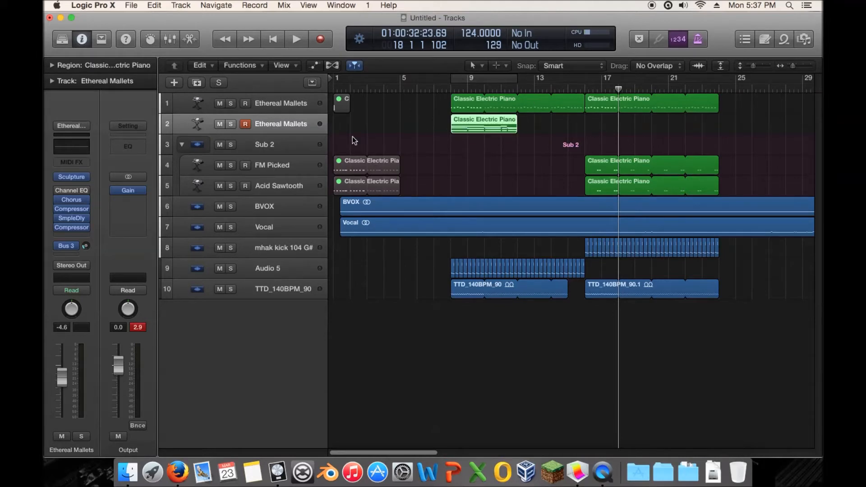
{"action": "key", "text": "Delete"}
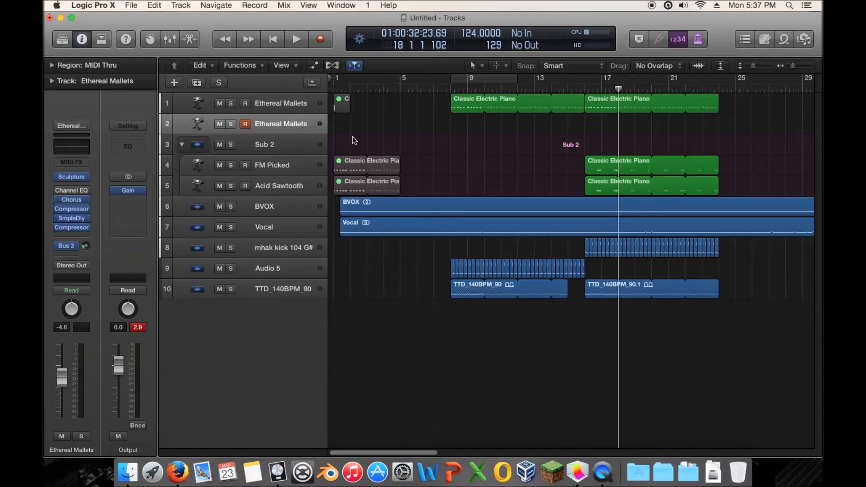
- Audition the synthesizer pads 8th Wonder, Analog Spheres and Boarding Area on the second track, and load Breathy Vox
{"action": "left_click_drag", "start_coordinate": [583, 89], "coordinate": [586, 90]}
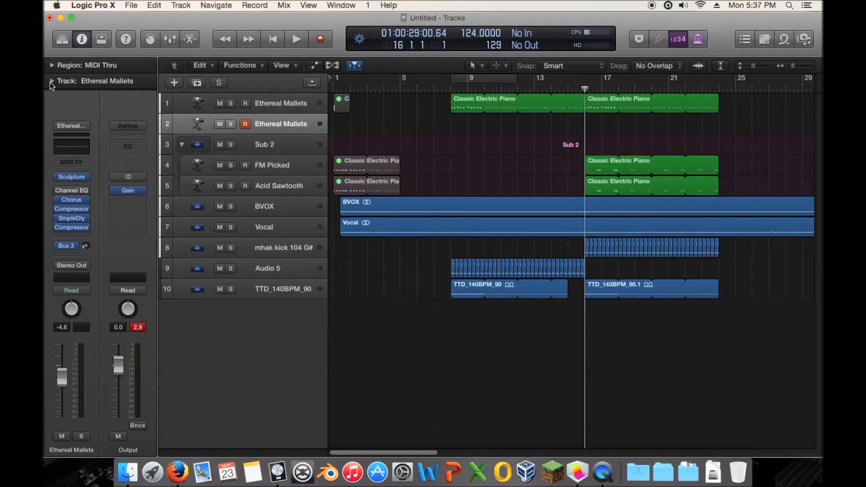
{"action": "key", "text": "y"}
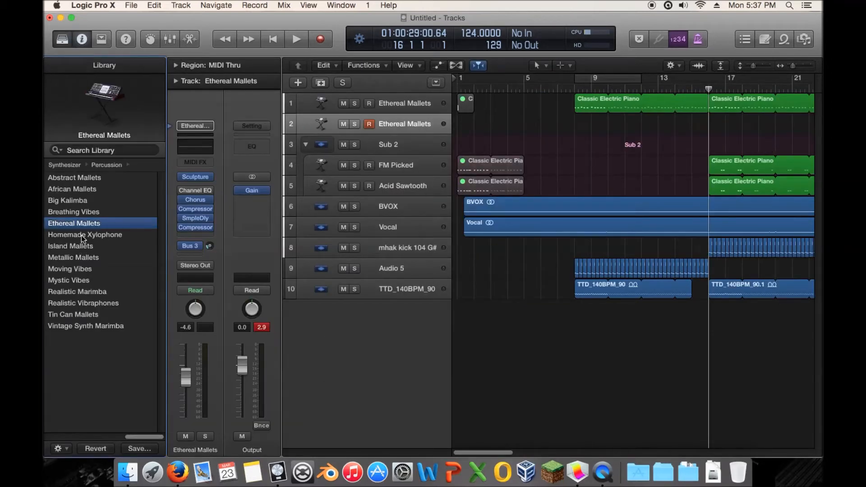
{"action": "left_click", "coordinate": [83, 165]}
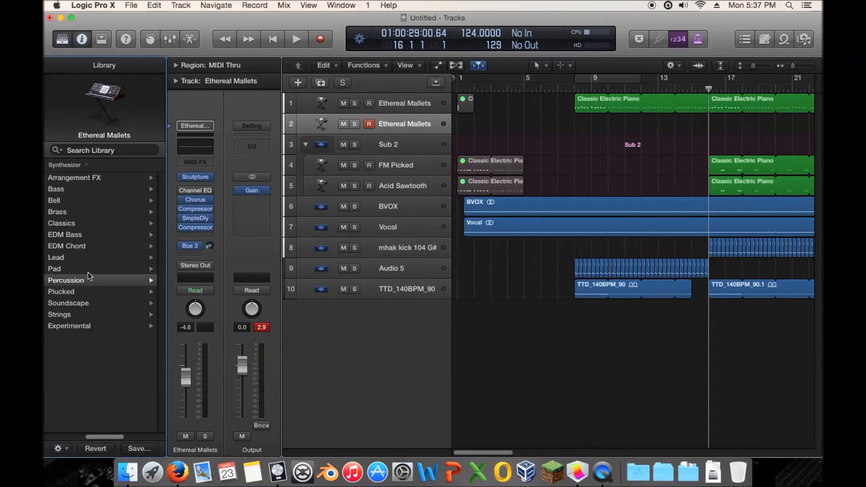
{"action": "left_click", "coordinate": [63, 268]}
{"action": "left_click", "coordinate": [96, 178]}
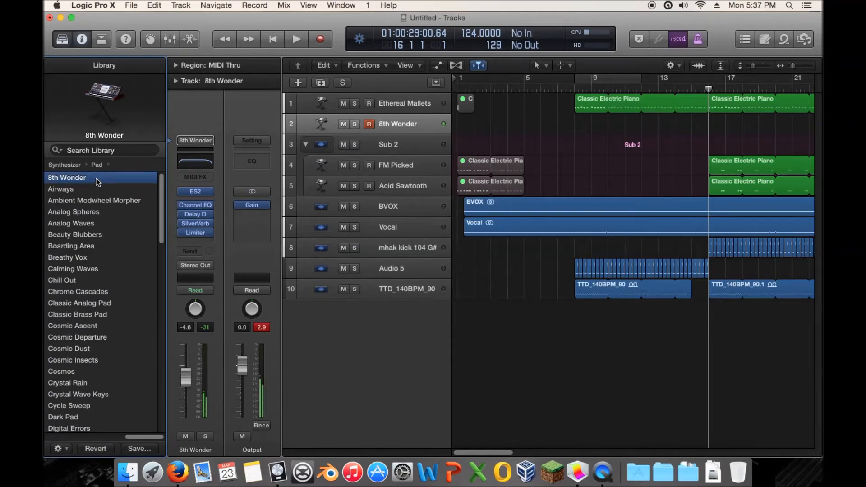
{"action": "left_click", "coordinate": [96, 212]}
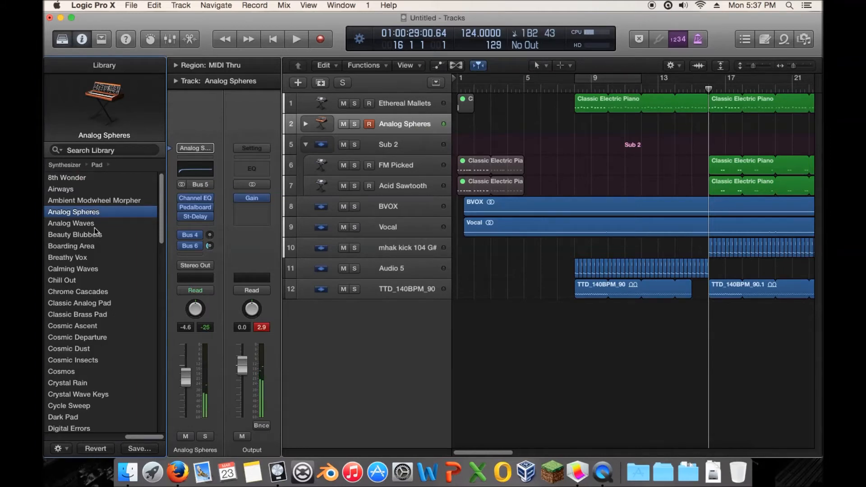
{"action": "left_click", "coordinate": [96, 247]}
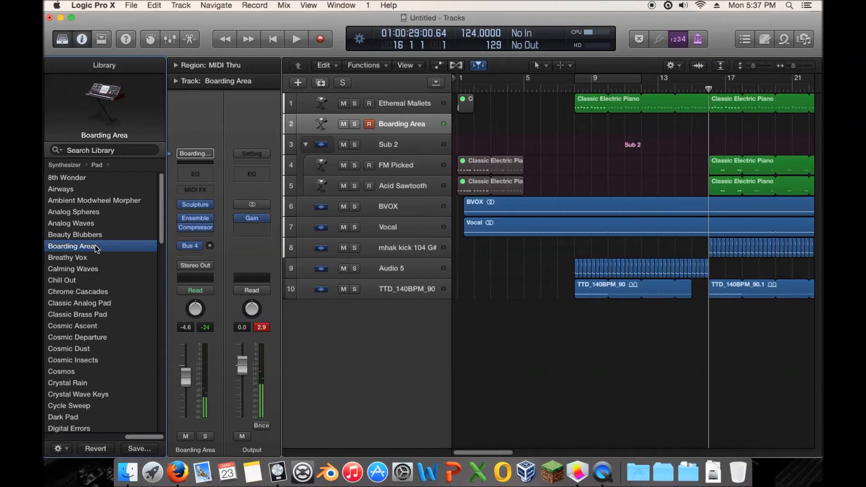
{"action": "key", "text": "Down"}
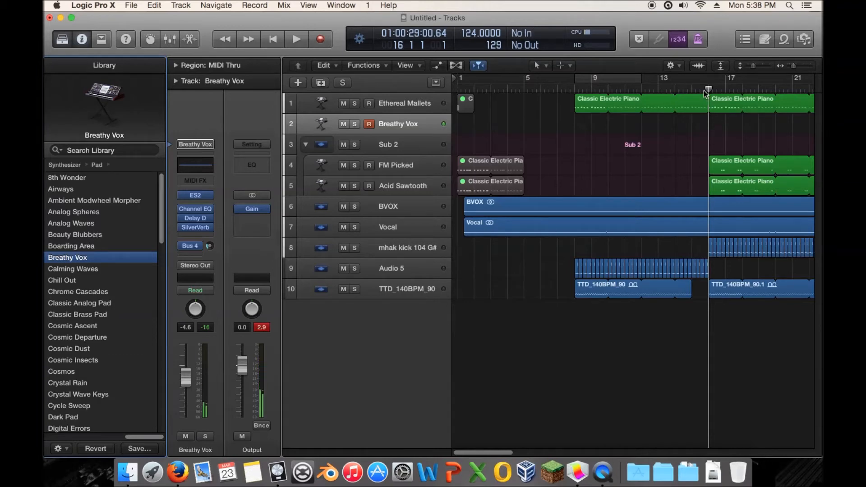
- Listen to the song from bar 16 and briefly from bar 8 with the Breathy Vox track ready to play
{"action": "key", "text": "space"}
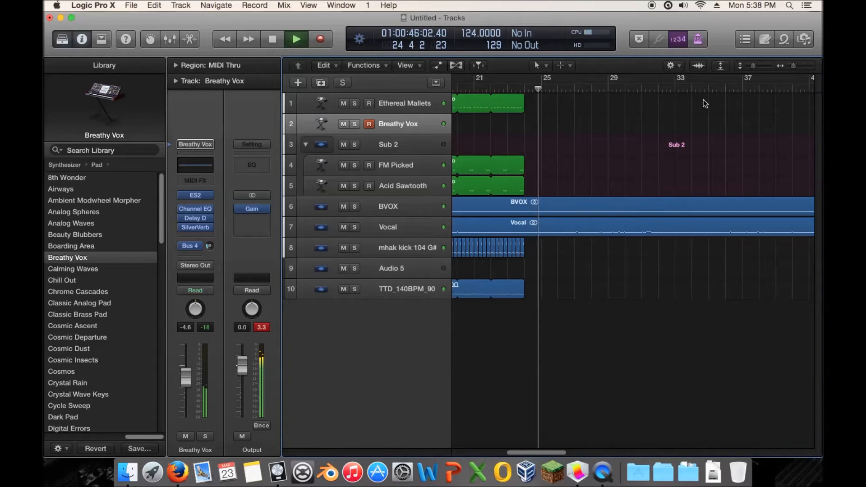
{"action": "key", "text": "space"}
{"action": "scroll", "coordinate": [646, 109], "scroll_direction": "left", "scroll_amount": 5}
{"action": "scroll", "coordinate": [499, 126], "scroll_direction": "left", "scroll_amount": 5}
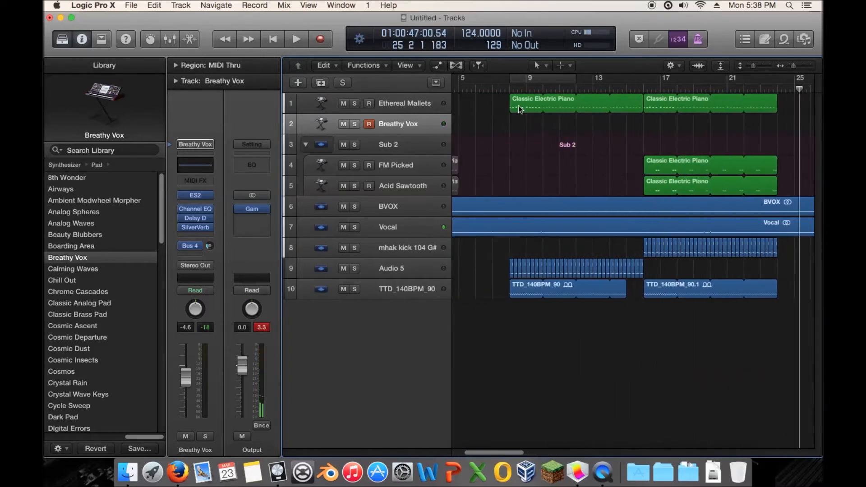
{"action": "left_click", "coordinate": [507, 89]}
{"action": "key", "text": "space"}
{"action": "key", "text": "space"}
- Create an empty MIDI region at bar 8 on the Breathy Vox track and open it in the piano roll
{"action": "right_click", "coordinate": [519, 121]}
{"action": "left_click", "coordinate": [549, 128]}
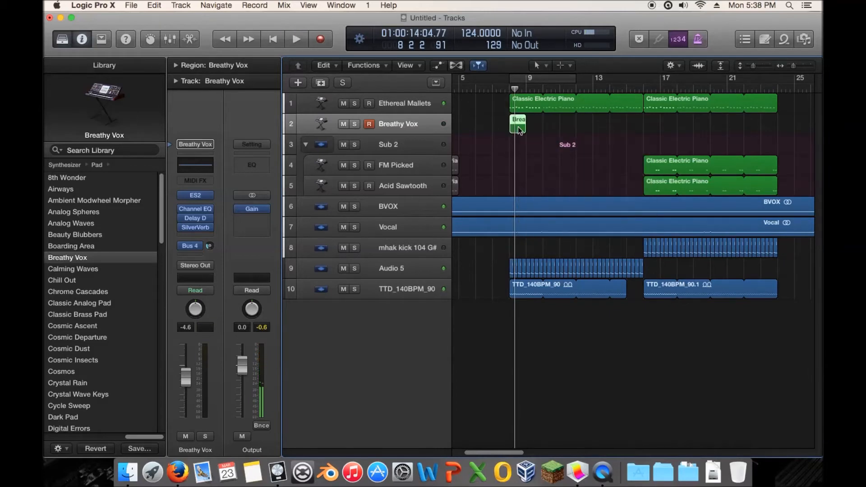
{"action": "double_click", "coordinate": [518, 126]}
- Add a one-bar A2 note with a copy an octave lower at A1, and loop the region to bar 16
{"action": "left_click", "coordinate": [444, 357], "text": "super"}
{"action": "left_click_drag", "start_coordinate": [450, 363], "coordinate": [450, 416]}
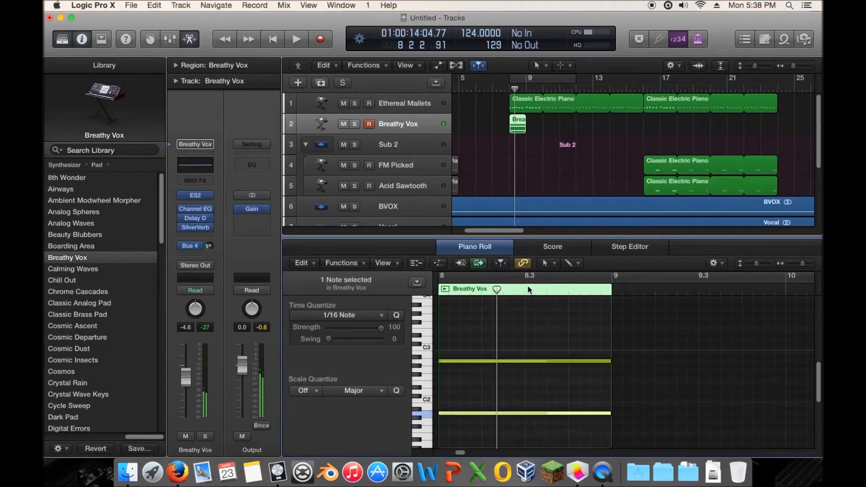
{"action": "left_click_drag", "start_coordinate": [523, 118], "coordinate": [642, 118]}
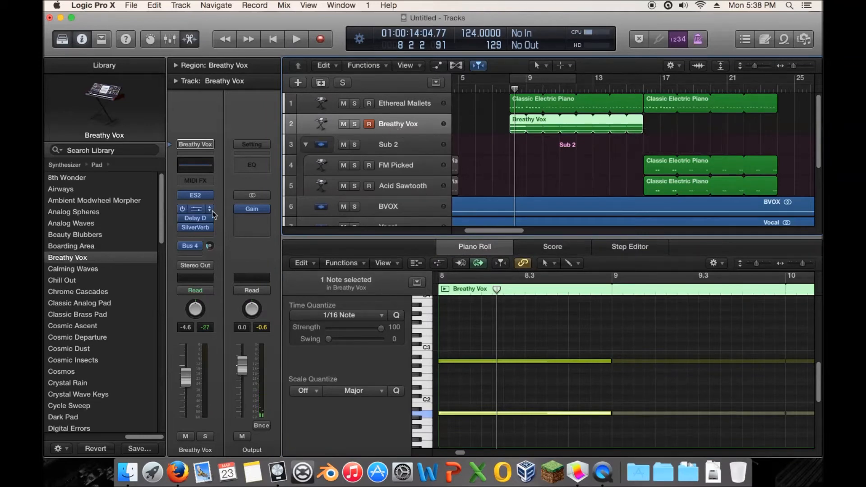
- Add a stereo Compressor to the Breathy Vox channel strip and set its side chain to Bus 20
{"action": "left_click", "coordinate": [210, 237]}
{"action": "mouse_move", "coordinate": [251, 278]}
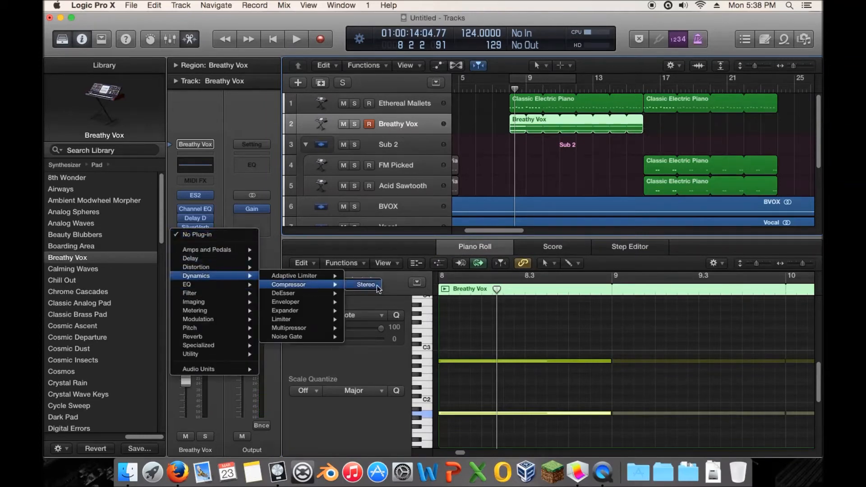
{"action": "left_click", "coordinate": [377, 287]}
{"action": "left_click", "coordinate": [446, 61]}
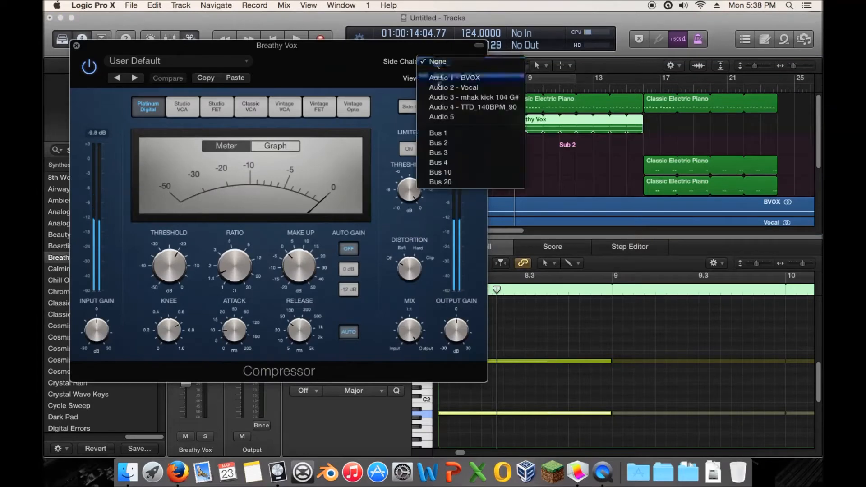
{"action": "left_click", "coordinate": [449, 188]}
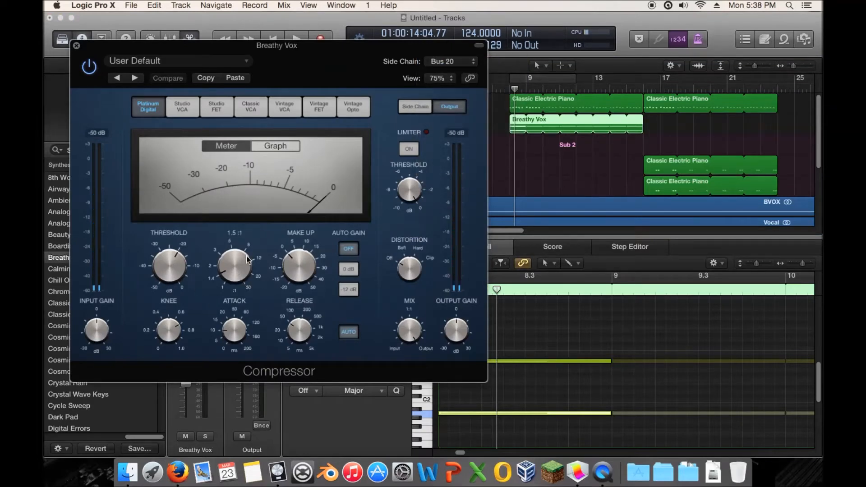
- Set the Breathy Vox compressor's threshold to -37.5 dB while playing the song from bar 8
{"action": "left_click", "coordinate": [511, 88]}
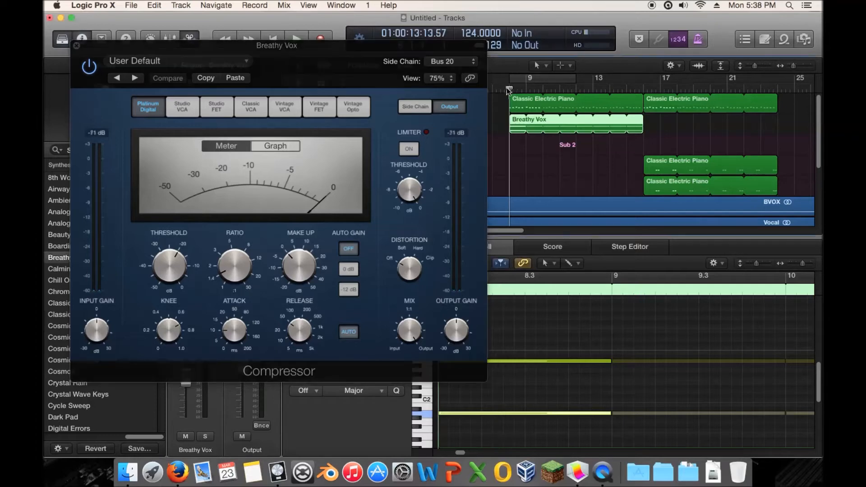
{"action": "key", "text": "space"}
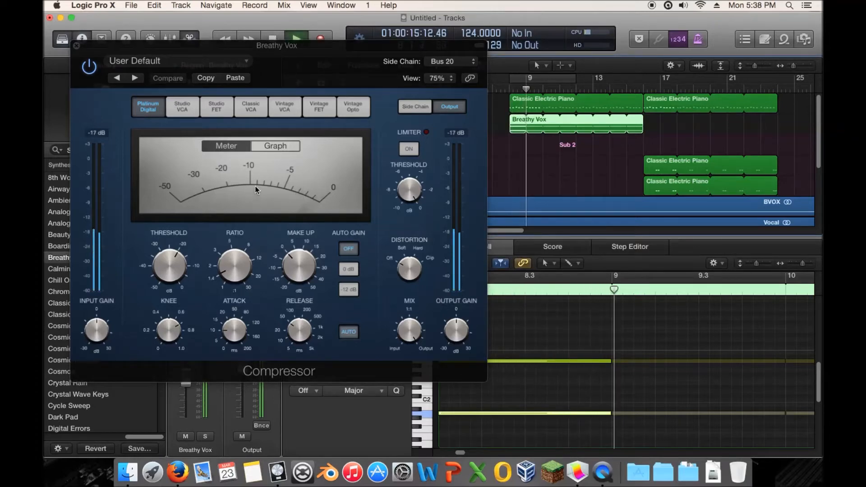
{"action": "left_click_drag", "start_coordinate": [169, 266], "coordinate": [169, 307]}
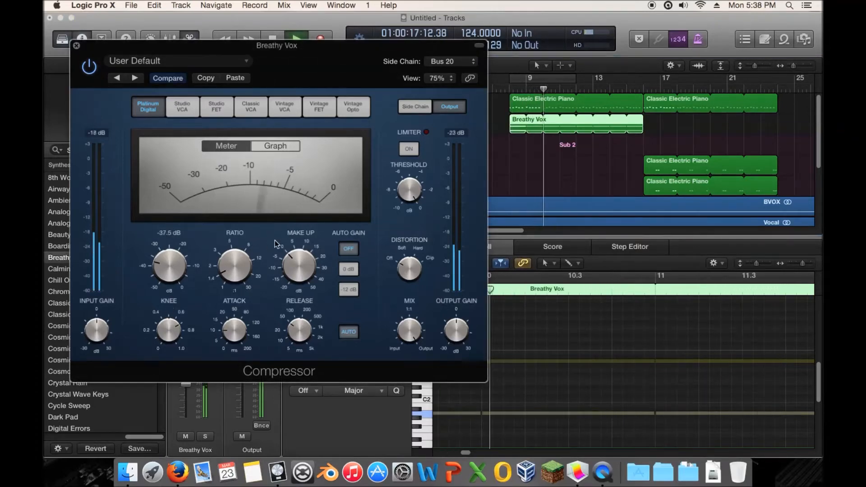
- Copy the FM Picked track's compressor settings into the Breathy Vox compressor and close both plug-in windows
{"action": "left_click_drag", "start_coordinate": [239, 46], "coordinate": [641, 123]}
{"action": "left_click", "coordinate": [394, 166]}
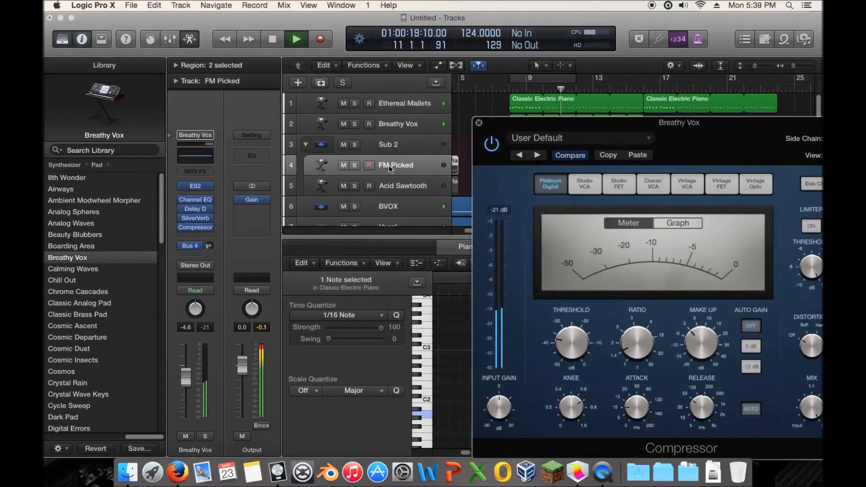
{"action": "left_click", "coordinate": [195, 217]}
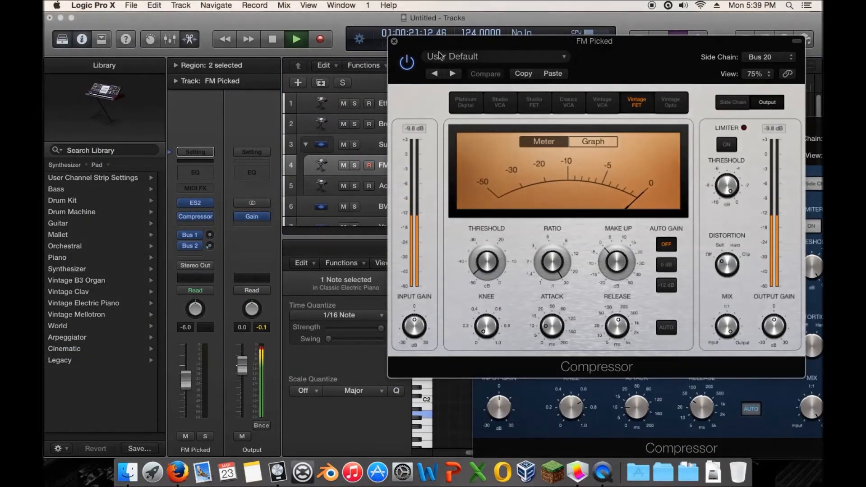
{"action": "left_click", "coordinate": [394, 42]}
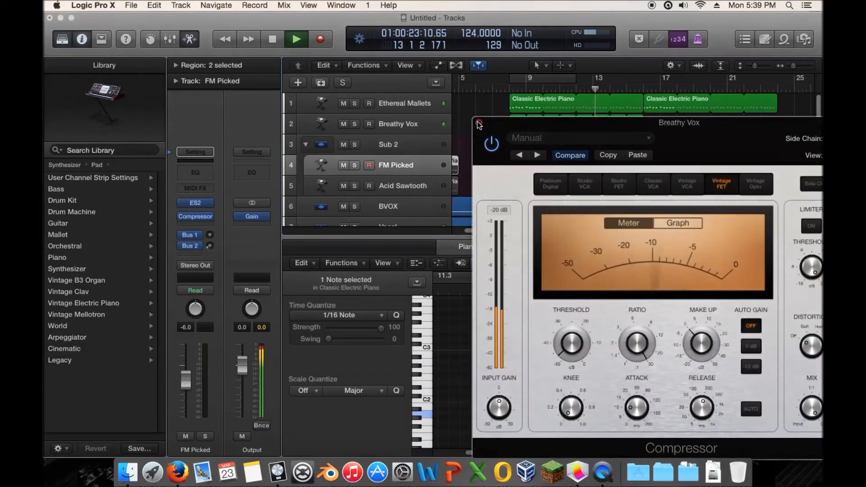
{"action": "left_click", "coordinate": [479, 123]}
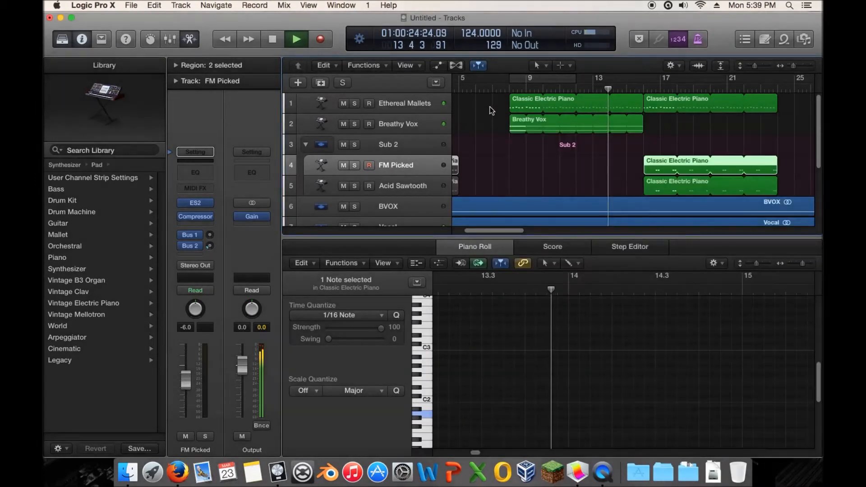
- Compare the mix from bar 8 with and without the Breathy Vox pad, and copy its region to bar 16
{"action": "left_click", "coordinate": [505, 88]}
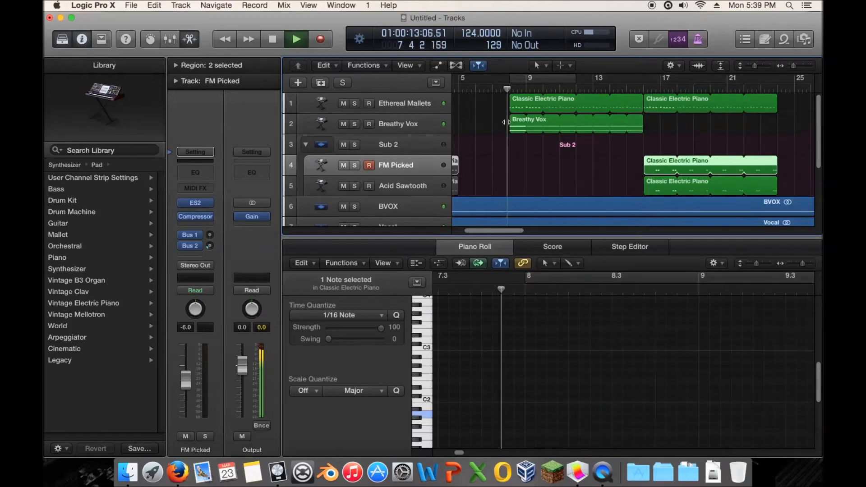
{"action": "left_click", "coordinate": [344, 124]}
{"action": "left_click", "coordinate": [344, 124]}
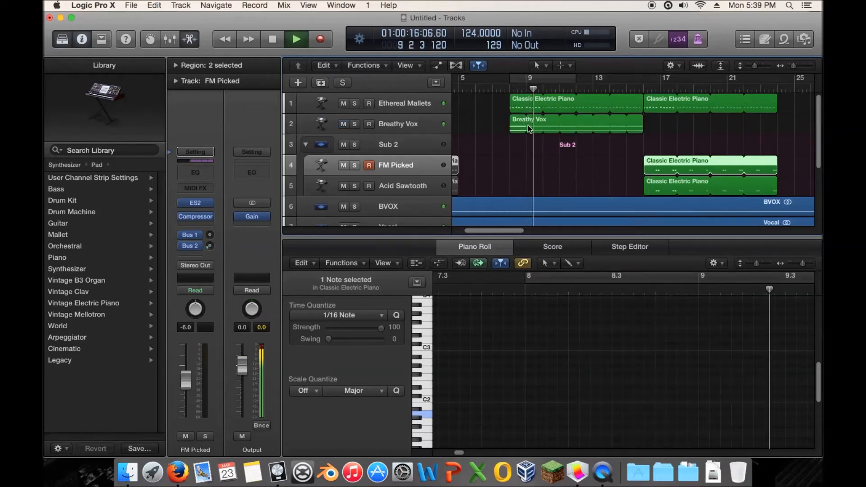
{"action": "left_click_drag", "start_coordinate": [519, 123], "coordinate": [655, 123]}
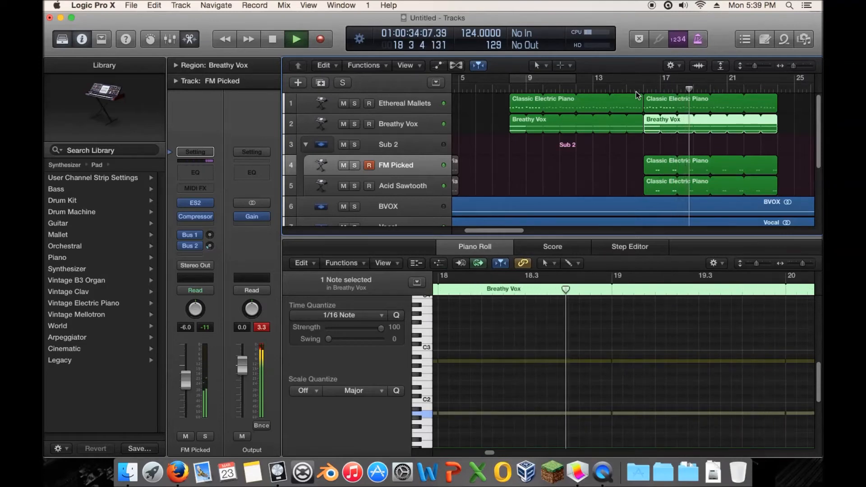
- Solo the Breathy Vox and mhak kick tracks and open the compressor on Breathy Vox
{"action": "left_click", "coordinate": [355, 125]}
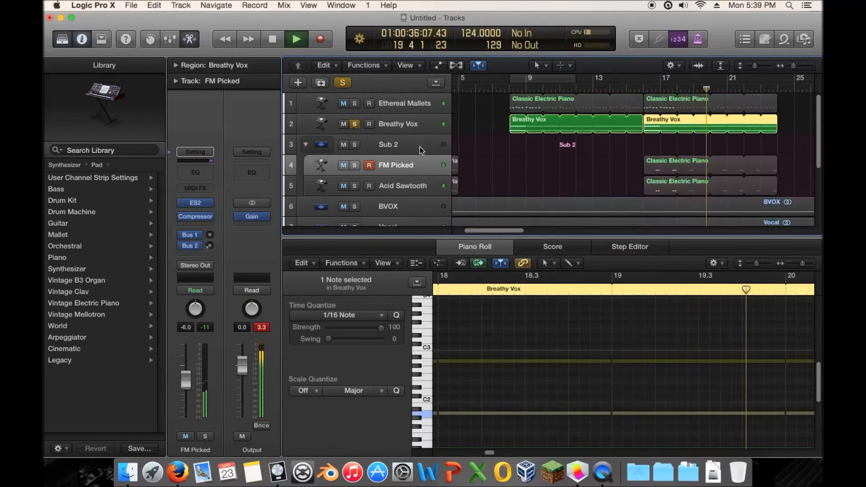
{"action": "scroll", "coordinate": [421, 149], "scroll_direction": "down", "scroll_amount": 5}
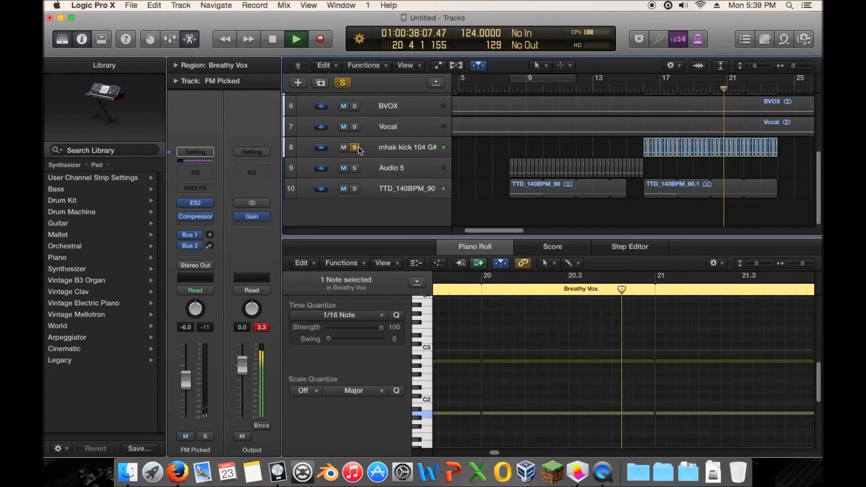
{"action": "scroll", "coordinate": [411, 161], "scroll_direction": "up", "scroll_amount": 5}
{"action": "left_click", "coordinate": [404, 122]}
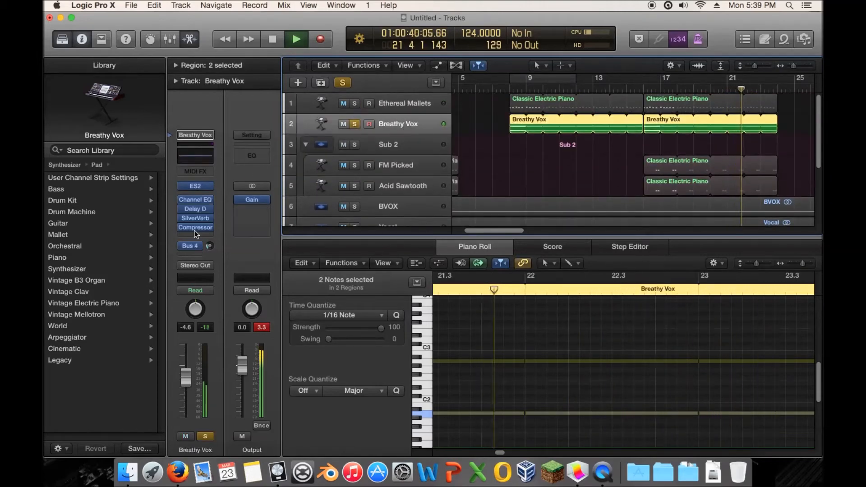
{"action": "left_click", "coordinate": [196, 227]}
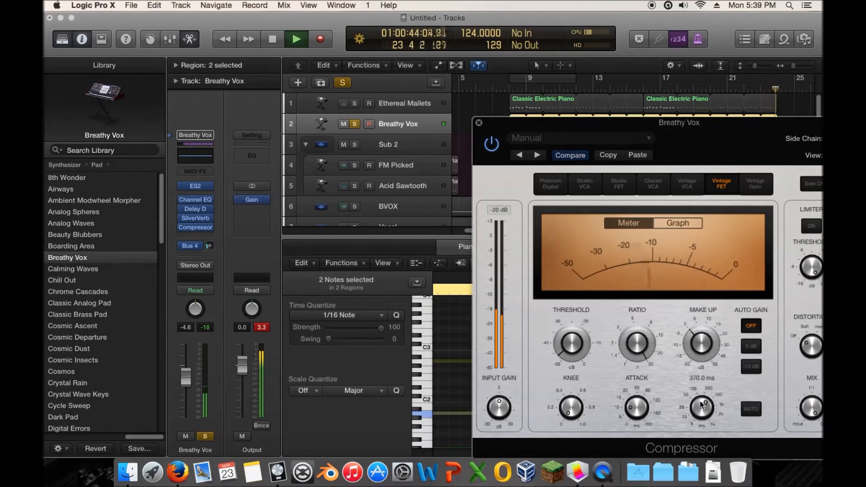
- Play the soloed tracks in a cycle over about bars 17 to 20 with the whole compressor window in view
{"action": "scroll", "coordinate": [703, 405], "scroll_direction": "down", "scroll_amount": 2}
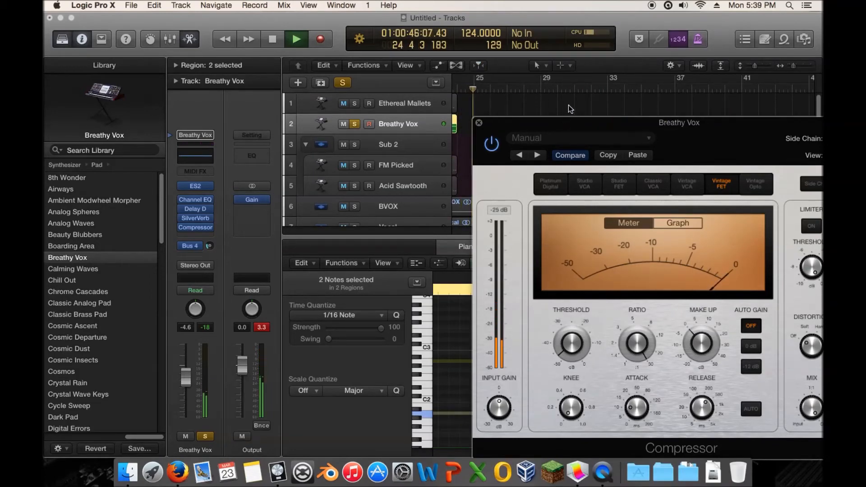
{"action": "key", "text": "space"}
{"action": "scroll", "coordinate": [527, 101], "scroll_direction": "left", "scroll_amount": 5}
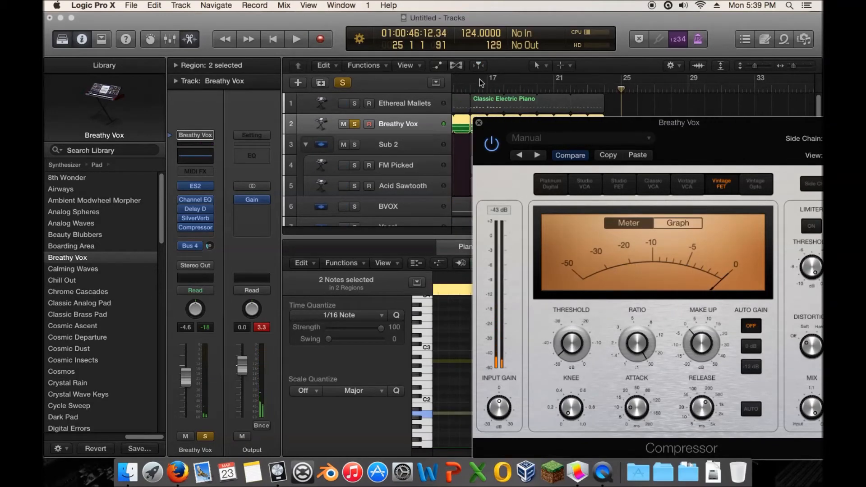
{"action": "key", "text": "space"}
{"action": "left_click_drag", "start_coordinate": [525, 123], "coordinate": [421, 87]}
- Set the Breathy Vox compressor's attack to 2.5 ms and release to 210 ms, and adjust its knee
{"action": "left_click", "coordinate": [595, 376]}
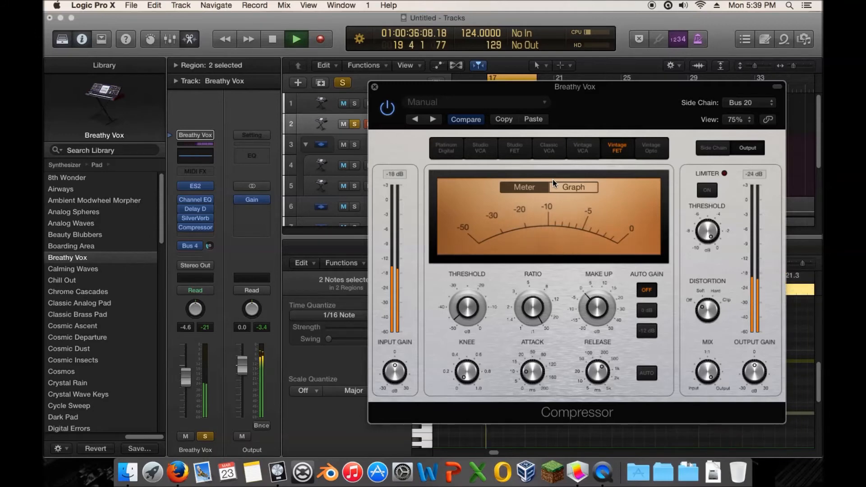
{"action": "left_click_drag", "start_coordinate": [529, 376], "coordinate": [530, 388]}
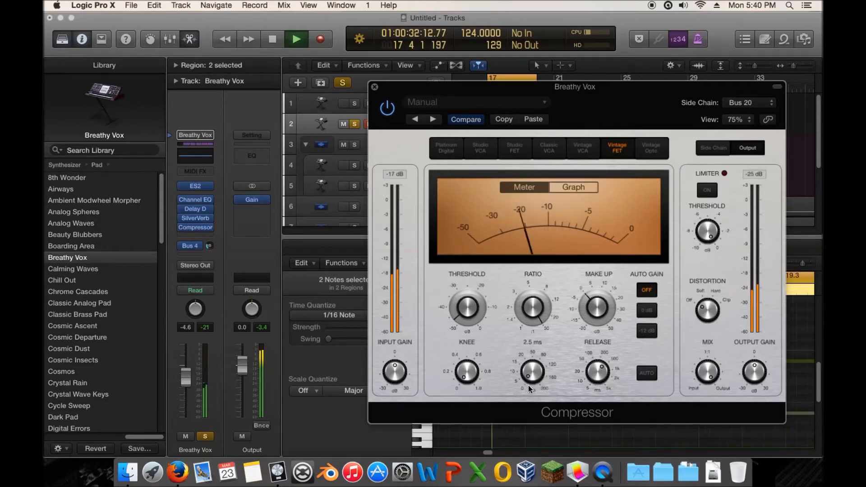
{"action": "mouse_move", "coordinate": [467, 378]}
{"action": "left_mouse_down"}
{"action": "mouse_move", "coordinate": [477, 299]}
{"action": "mouse_move", "coordinate": [469, 385]}
{"action": "left_mouse_up"}
{"action": "left_click_drag", "start_coordinate": [599, 371], "coordinate": [597, 386]}
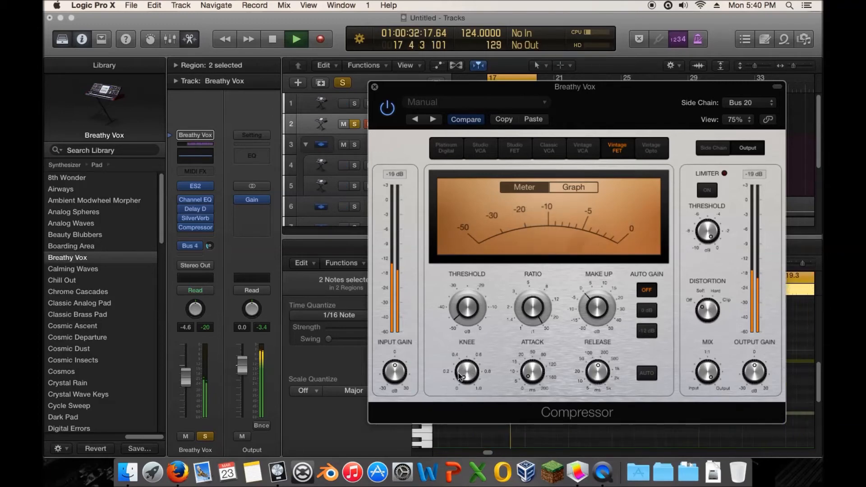
{"action": "mouse_move", "coordinate": [597, 372]}
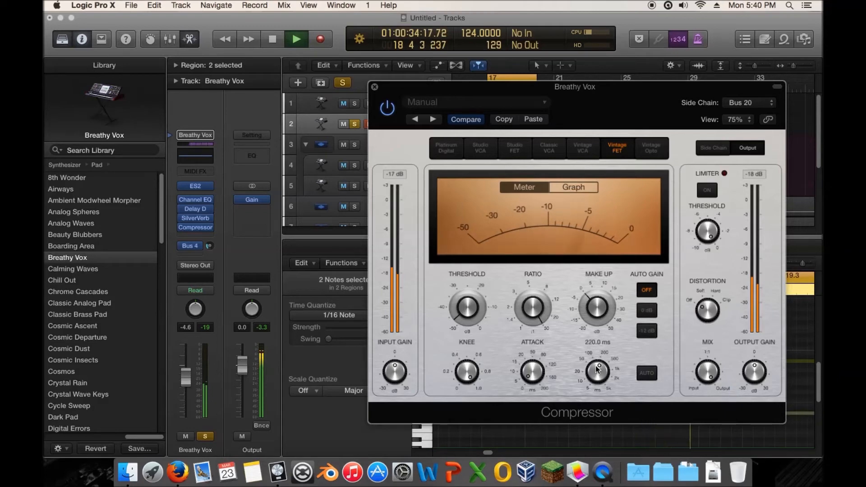
{"action": "left_click_drag", "start_coordinate": [598, 367], "coordinate": [598, 369]}
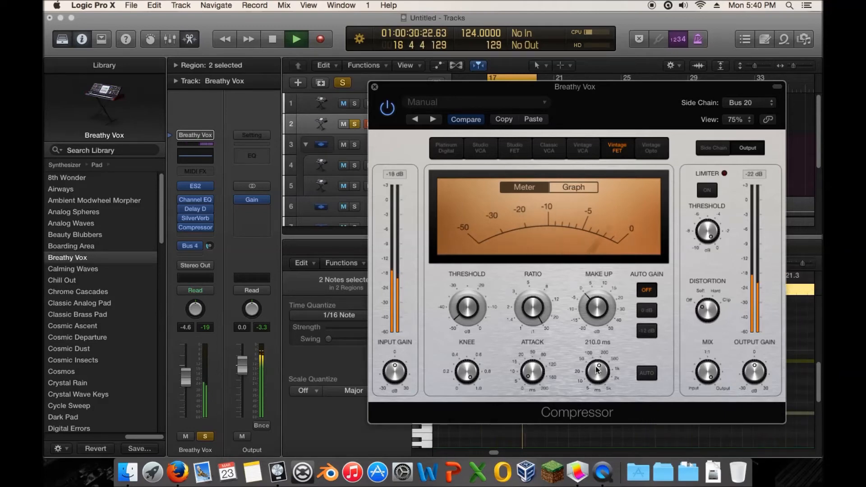
- Close the compressor, clear the track solos and lower the Breathy Vox volume to -8.8 dB
{"action": "left_click", "coordinate": [374, 87]}
{"action": "left_click", "coordinate": [354, 124]}
{"action": "left_click", "coordinate": [354, 125]}
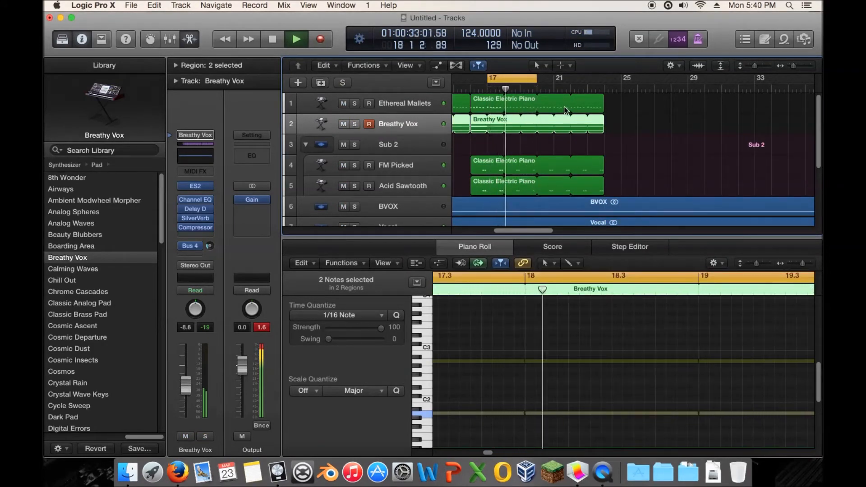
- Stop the cycled playback, return the playhead to bar 7, and hide the piano roll and library
{"action": "left_click", "coordinate": [501, 78]}
{"action": "key", "text": "space"}
{"action": "scroll", "coordinate": [579, 181], "scroll_direction": "down", "scroll_amount": 1}
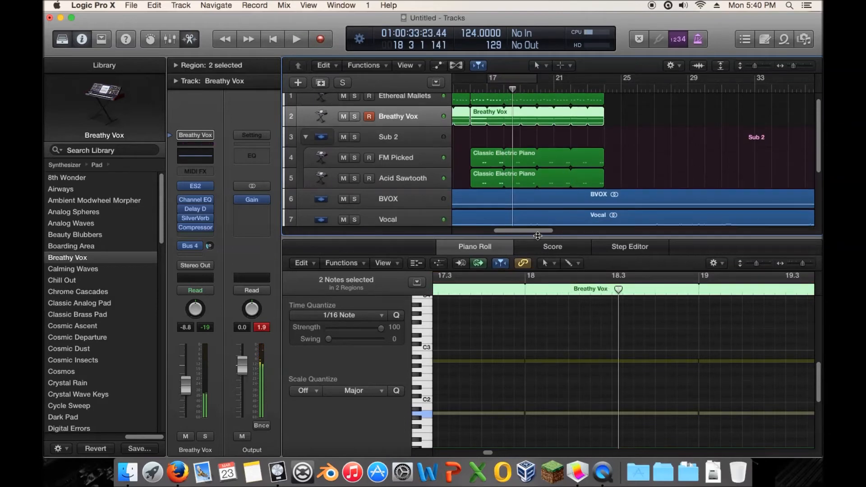
{"action": "left_click_drag", "start_coordinate": [536, 231], "coordinate": [504, 228]}
{"action": "left_click", "coordinate": [522, 89]}
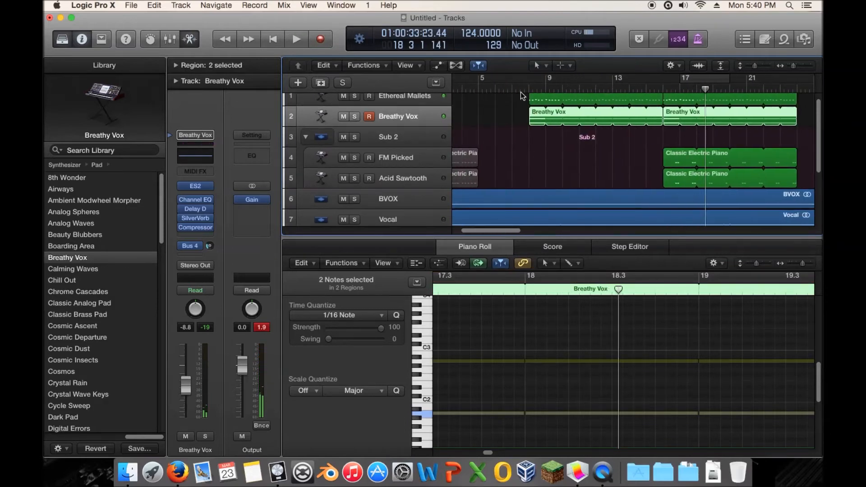
{"action": "key", "text": "e"}
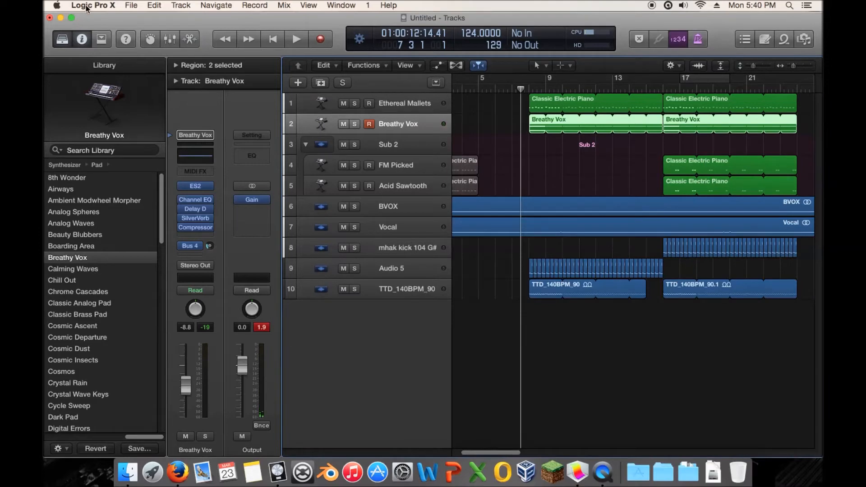
{"action": "left_click", "coordinate": [54, 43]}
- Listen to the full arrangement from bar 7, replay the start of the section and stop at bar 8
{"action": "key", "text": "space"}
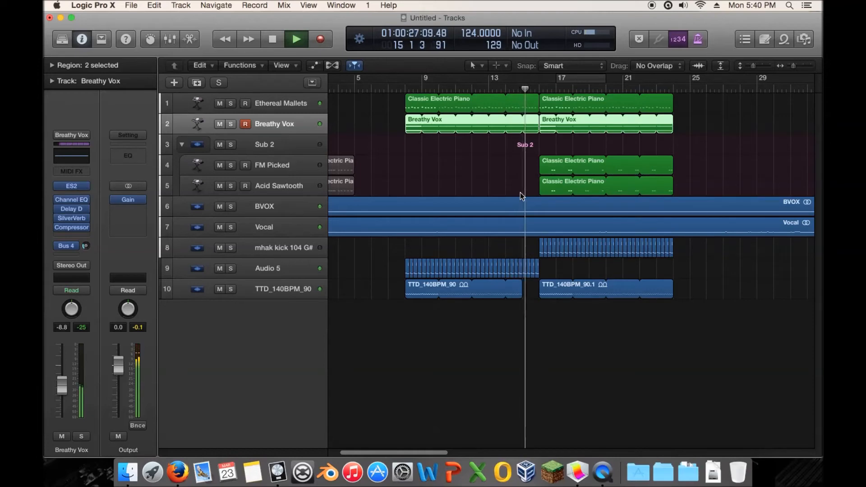
{"action": "left_click", "coordinate": [389, 91]}
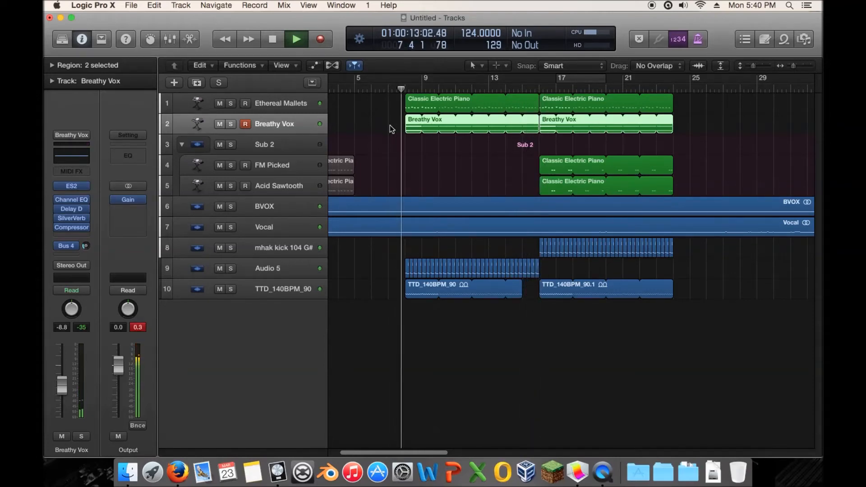
{"action": "key", "text": "space"}
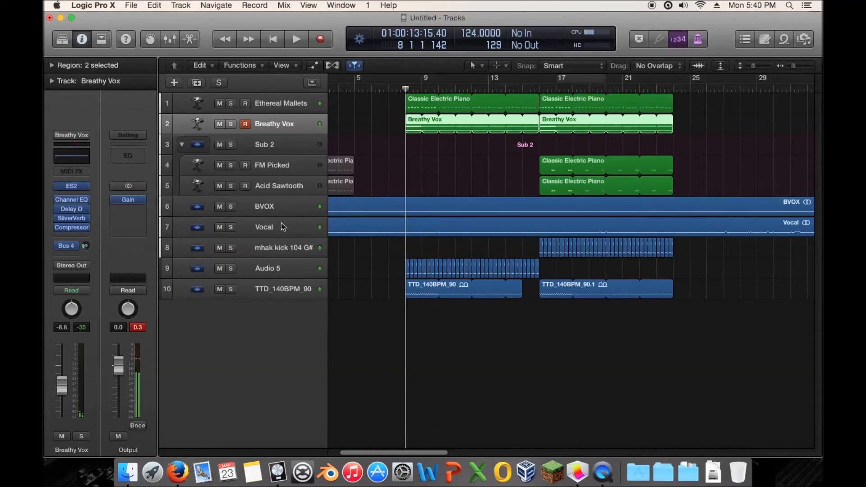
- Solo the Vocal track, create a new track with duplicate settings and copy the vocal region onto it
{"action": "left_click", "coordinate": [273, 235]}
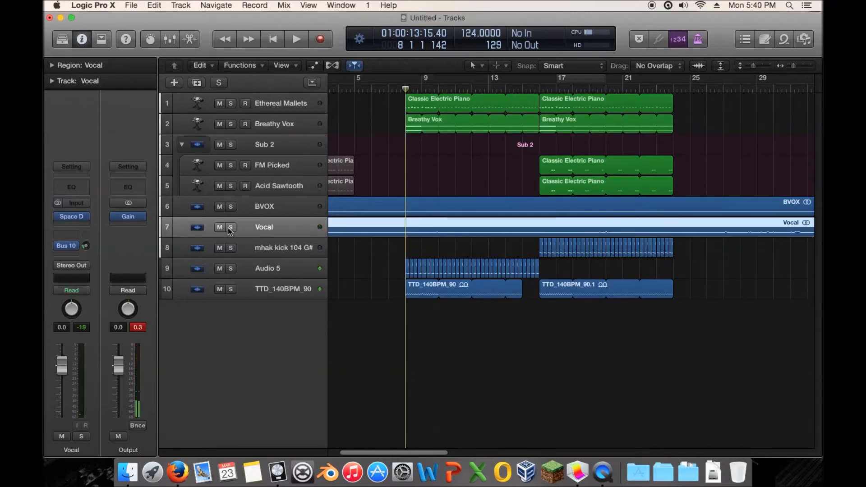
{"action": "left_click", "coordinate": [230, 228]}
{"action": "key", "text": "super+d"}
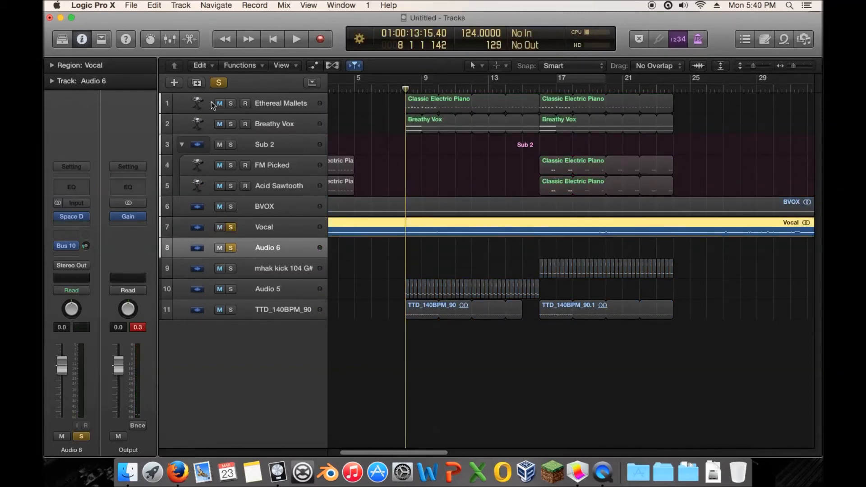
{"action": "left_click", "coordinate": [393, 251]}
- Split the copied vocal region at bar 8 and delete the part after the split
{"action": "left_click_drag", "start_coordinate": [794, 66], "coordinate": [760, 67]}
{"action": "scroll", "coordinate": [505, 364], "scroll_direction": "left", "scroll_amount": 3}
{"action": "left_click_drag", "start_coordinate": [453, 238], "coordinate": [453, 305]}
{"action": "left_click_drag", "start_coordinate": [483, 86], "coordinate": [505, 86]}
{"action": "right_click", "coordinate": [489, 318]}
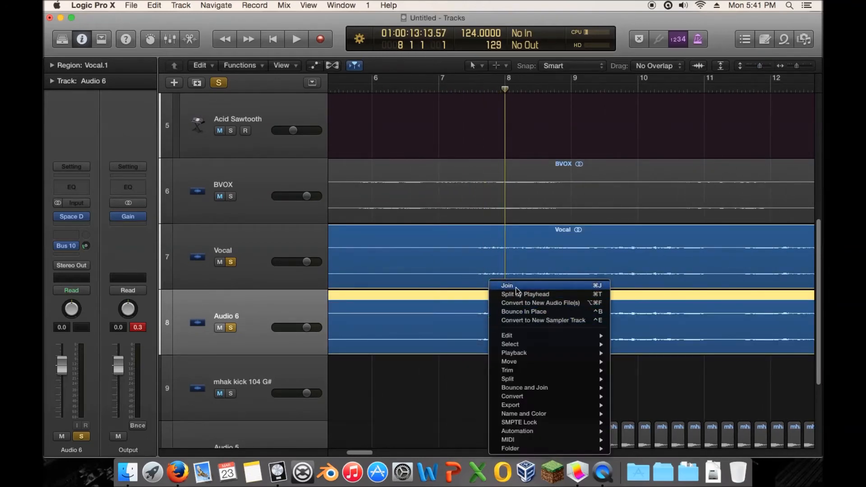
{"action": "left_click", "coordinate": [541, 296]}
{"action": "key", "text": "Delete"}
- Unsolo the original Vocal track and play the trimmed vocal copy alone from bar 7
{"action": "left_click", "coordinate": [455, 88]}
{"action": "left_click", "coordinate": [229, 262]}
{"action": "key", "text": "space"}
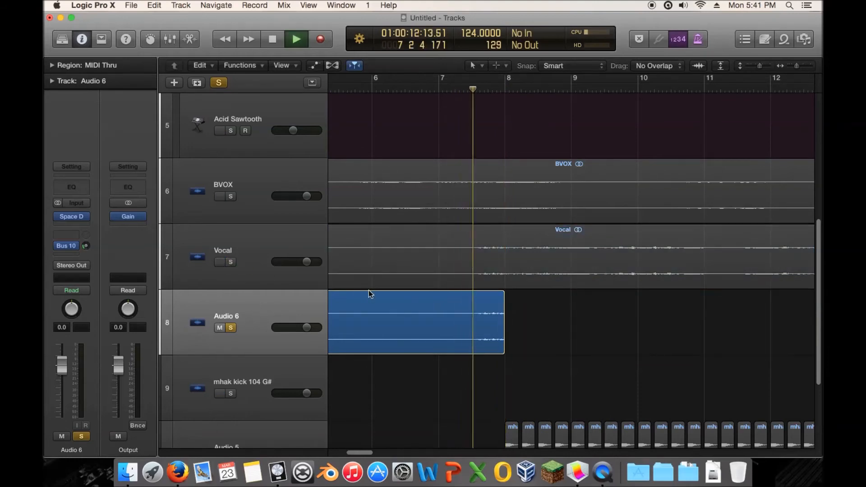
- Zoom in on the vocal copy between bars 7 and 8 and audition short stretches to find where its last syllable starts
{"action": "key", "text": "space"}
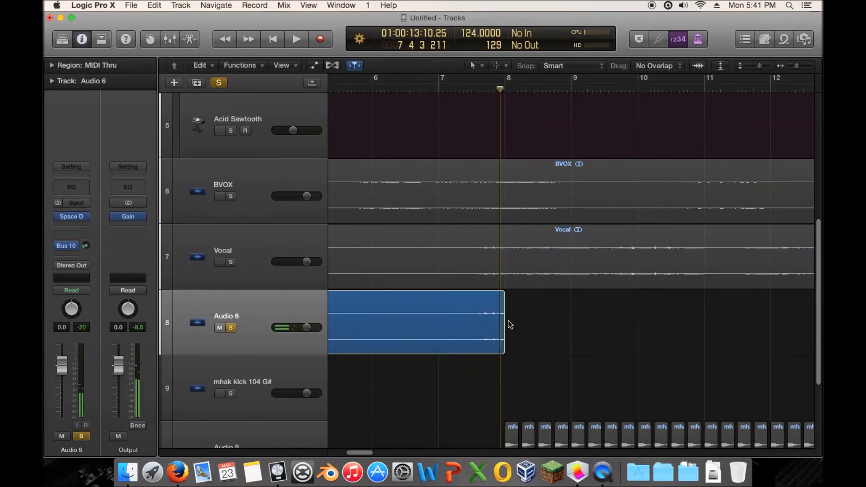
{"action": "left_click_drag", "start_coordinate": [797, 67], "coordinate": [760, 66]}
{"action": "scroll", "coordinate": [620, 209], "scroll_direction": "down", "scroll_amount": 3}
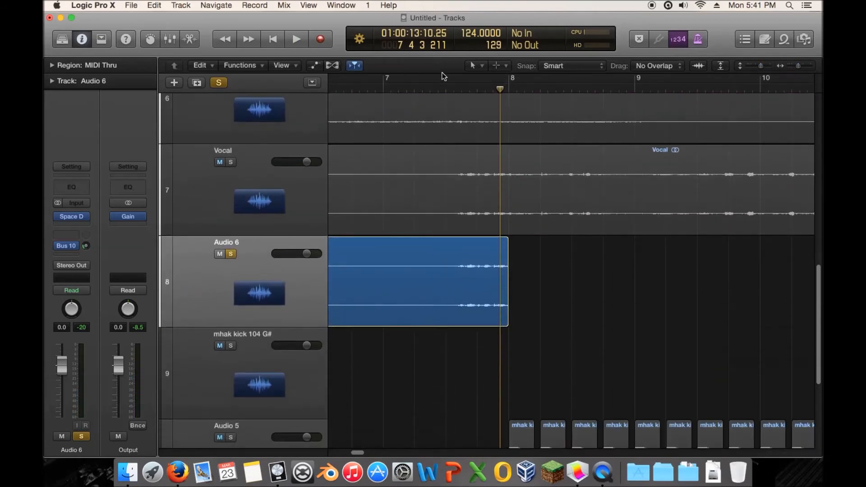
{"action": "mouse_move", "coordinate": [477, 91]}
{"action": "left_mouse_down"}
{"action": "mouse_move", "coordinate": [461, 90]}
{"action": "mouse_move", "coordinate": [469, 90]}
{"action": "mouse_move", "coordinate": [464, 97]}
{"action": "left_mouse_up"}
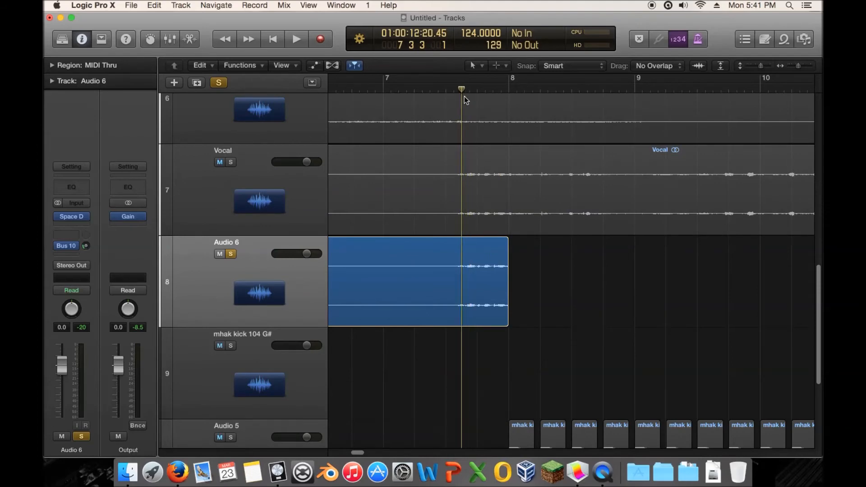
{"action": "key", "text": "space"}
{"action": "key", "text": "space"}
{"action": "left_click_drag", "start_coordinate": [488, 90], "coordinate": [494, 90]}
{"action": "key", "text": "space"}
{"action": "key", "text": "space"}
{"action": "left_click", "coordinate": [477, 88]}
{"action": "key", "text": "space"}
{"action": "key", "text": "space"}
{"action": "left_click_drag", "start_coordinate": [487, 90], "coordinate": [494, 92]}
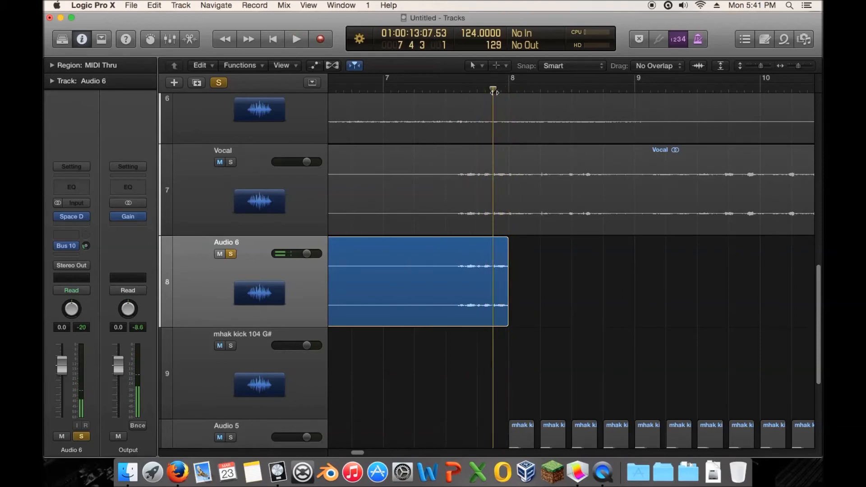
- Split the vocal copy at 7 4 3 1 and delete the part before the split
{"action": "right_click", "coordinate": [497, 279]}
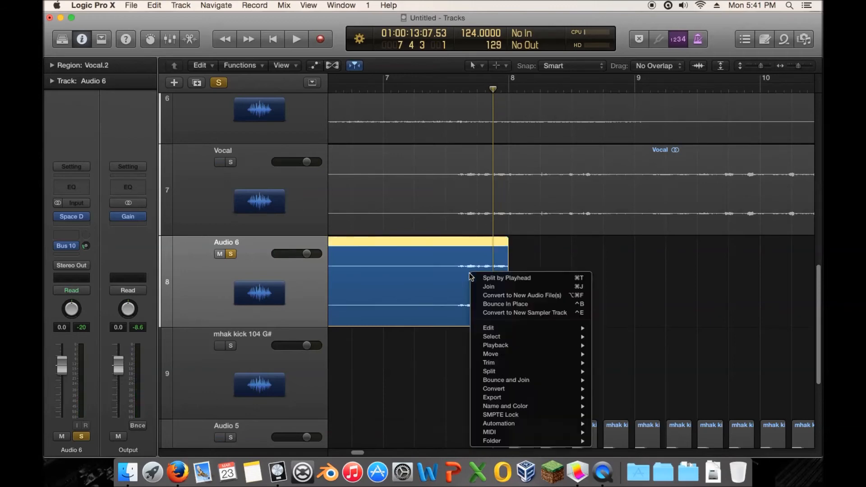
{"action": "left_click", "coordinate": [507, 275]}
{"action": "left_click", "coordinate": [464, 261]}
{"action": "key", "text": "Delete"}
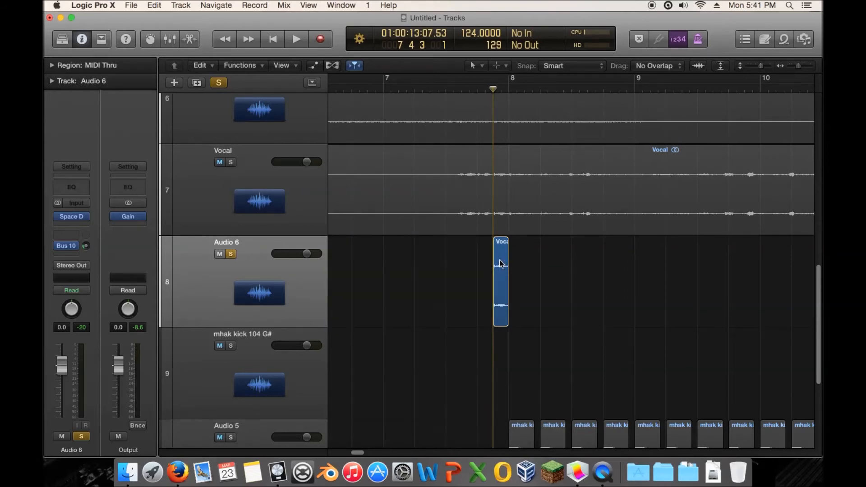
- Arrange short copies of the vocal snippet into a continuous stutter from mid-bar 7 to just past bar 8 and play it
{"action": "left_click_drag", "start_coordinate": [498, 269], "coordinate": [472, 278]}
{"action": "left_click", "coordinate": [443, 88]}
{"action": "key", "text": "space"}
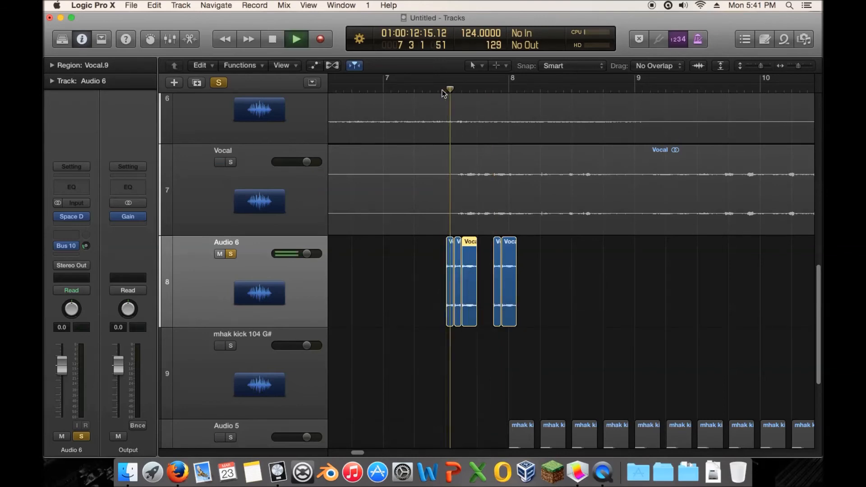
{"action": "key", "text": "space"}
{"action": "left_click_drag", "start_coordinate": [465, 261], "coordinate": [486, 264]}
{"action": "double_click", "coordinate": [434, 85]}
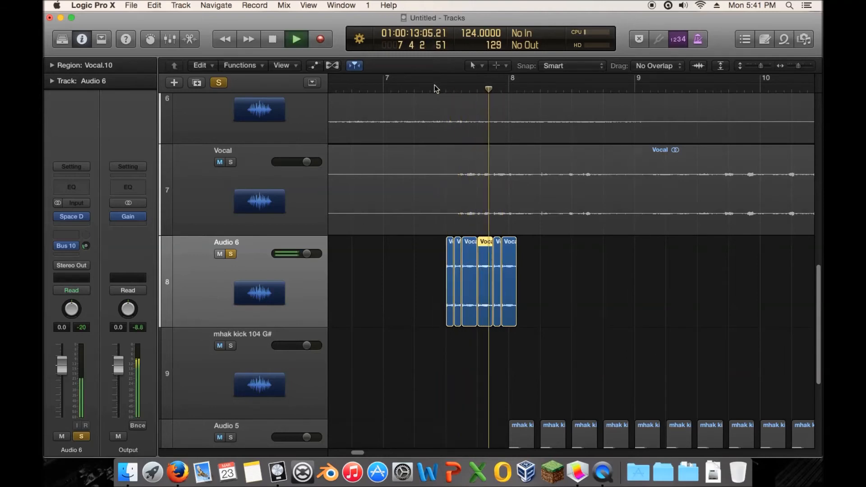
{"action": "key", "text": "space"}
- Give the fourth vocal slice an end fade of 216 with type Out, change it to Slow Down and play the stutter
{"action": "left_click", "coordinate": [52, 65]}
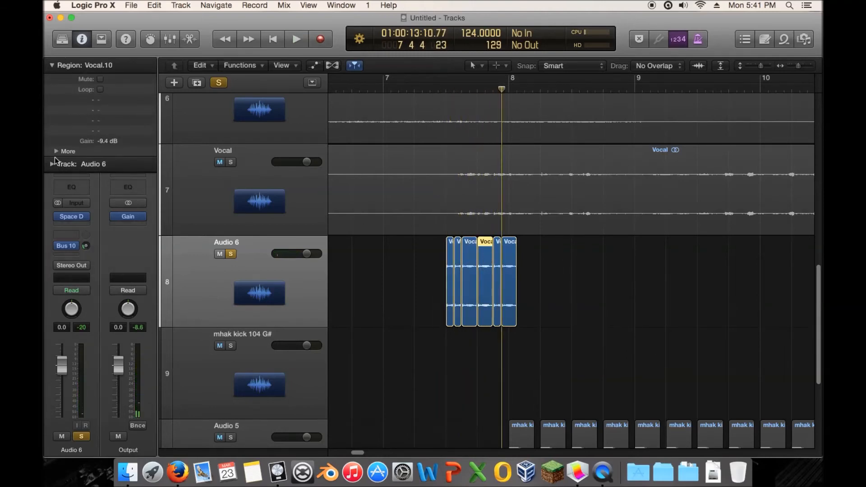
{"action": "left_click", "coordinate": [56, 152]}
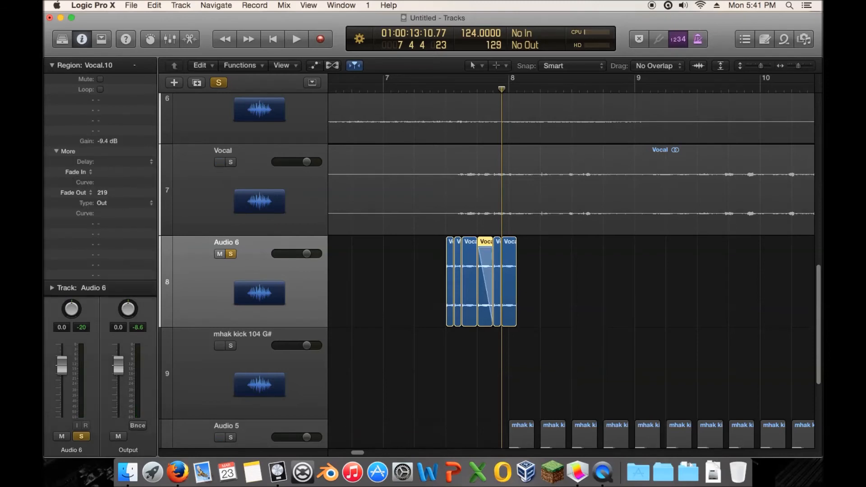
{"action": "left_click", "coordinate": [117, 204]}
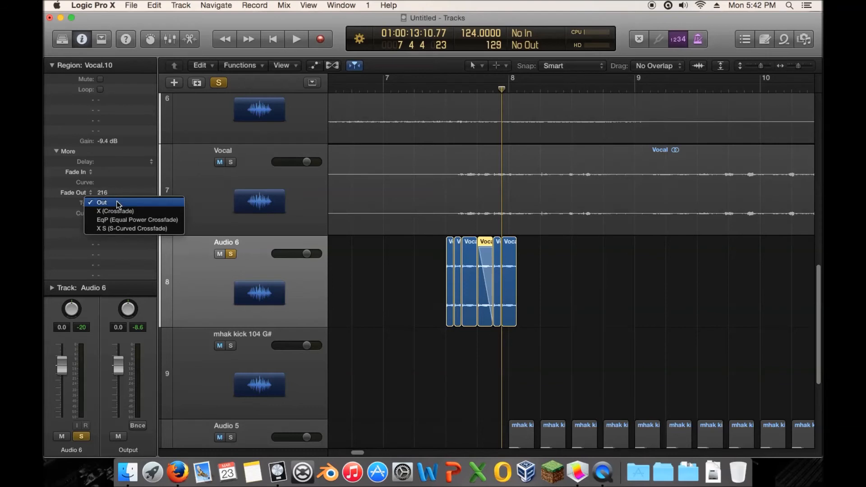
{"action": "left_click", "coordinate": [67, 192]}
{"action": "left_click", "coordinate": [74, 199]}
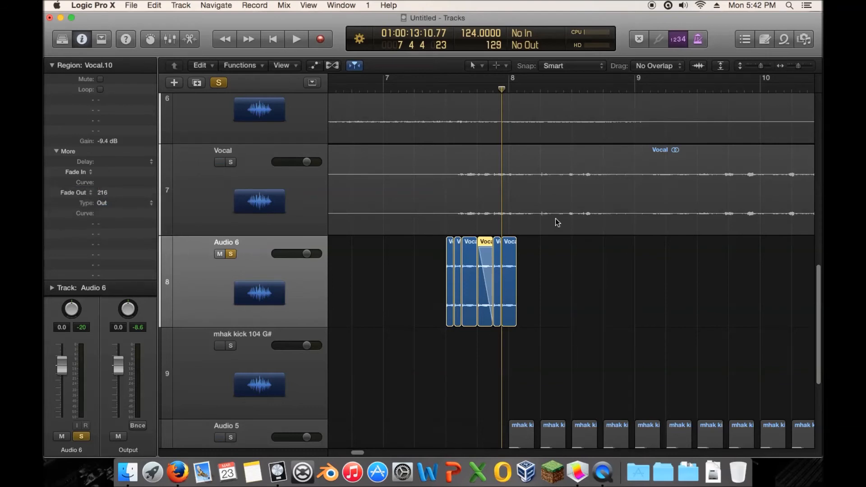
{"action": "left_click", "coordinate": [426, 88]}
{"action": "key", "text": "space"}
{"action": "key", "text": "space"}
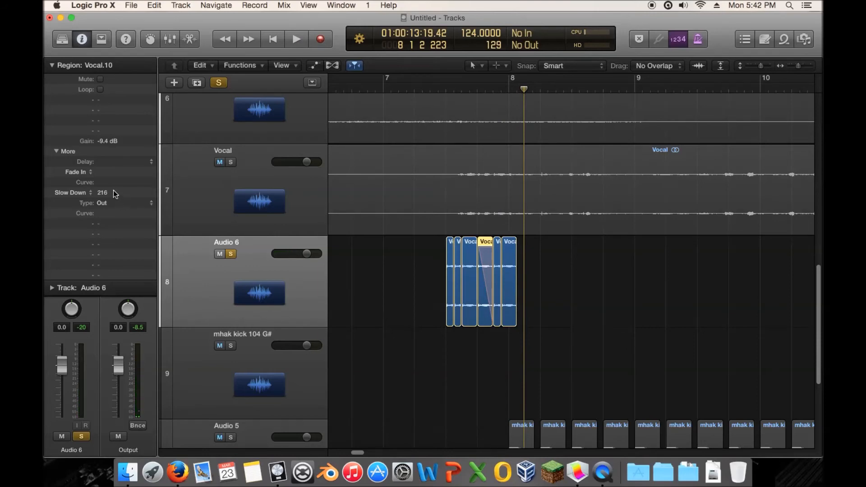
- Try Slow Down curve values of -28 and 34 on the fourth slice, playing each, and reset the curve
{"action": "left_click_drag", "start_coordinate": [113, 213], "coordinate": [111, 238]}
{"action": "double_click", "coordinate": [443, 88]}
{"action": "key", "text": "space"}
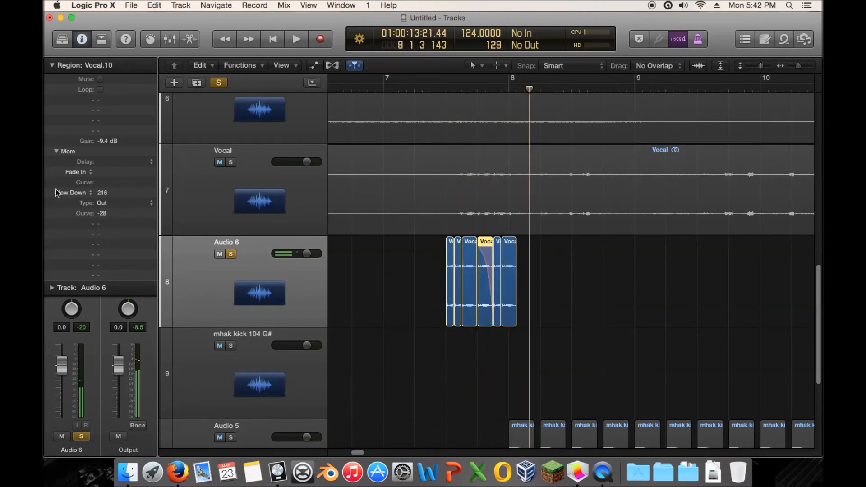
{"action": "left_click_drag", "start_coordinate": [102, 213], "coordinate": [102, 199]}
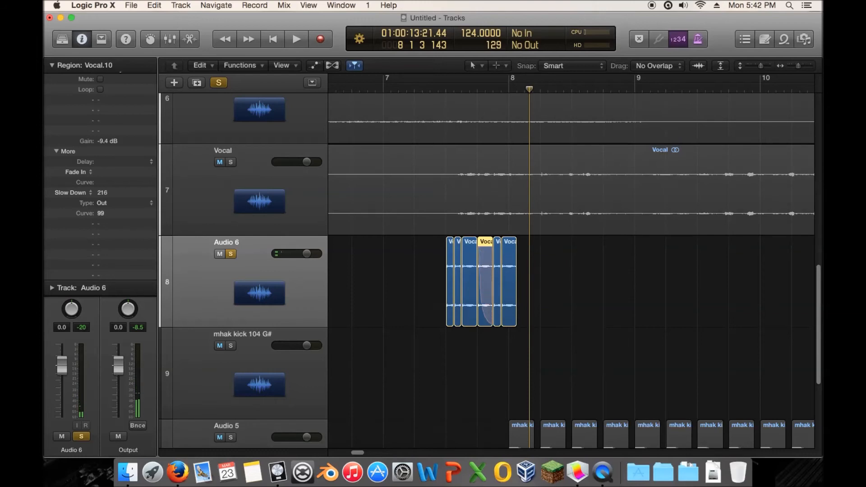
{"action": "double_click", "coordinate": [436, 88]}
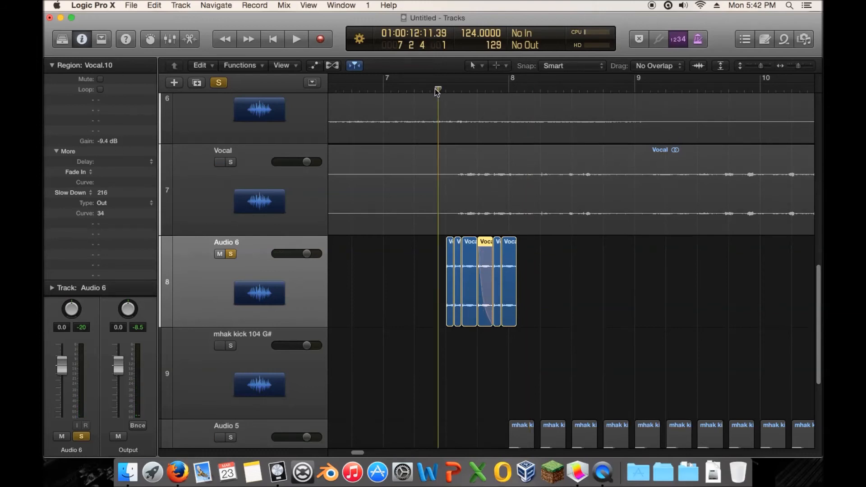
{"action": "key", "text": "space"}
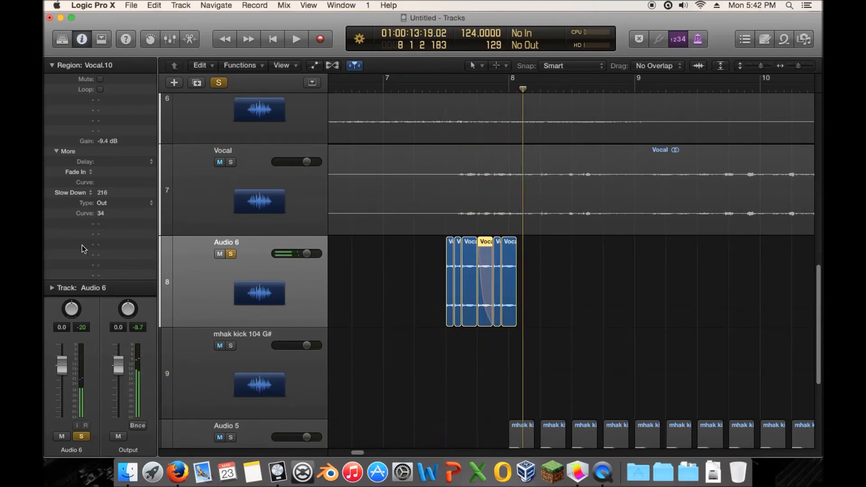
{"action": "left_click", "coordinate": [111, 213], "text": "alt"}
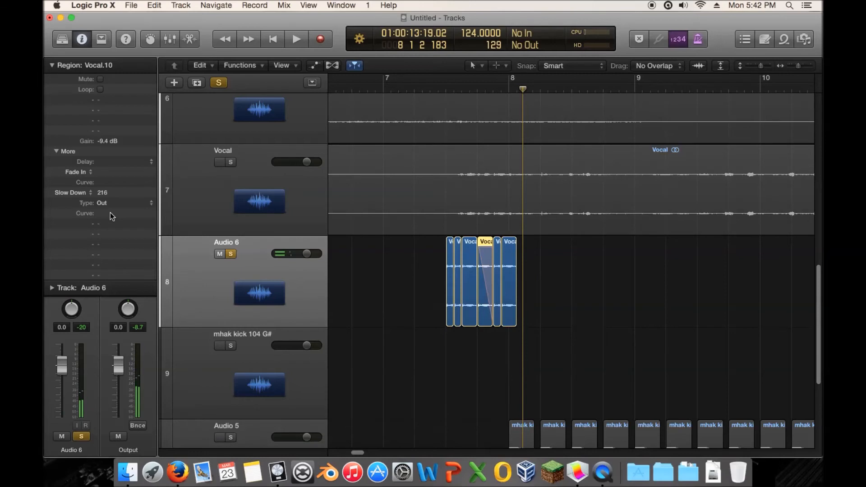
{"action": "double_click", "coordinate": [441, 89]}
{"action": "key", "text": "space"}
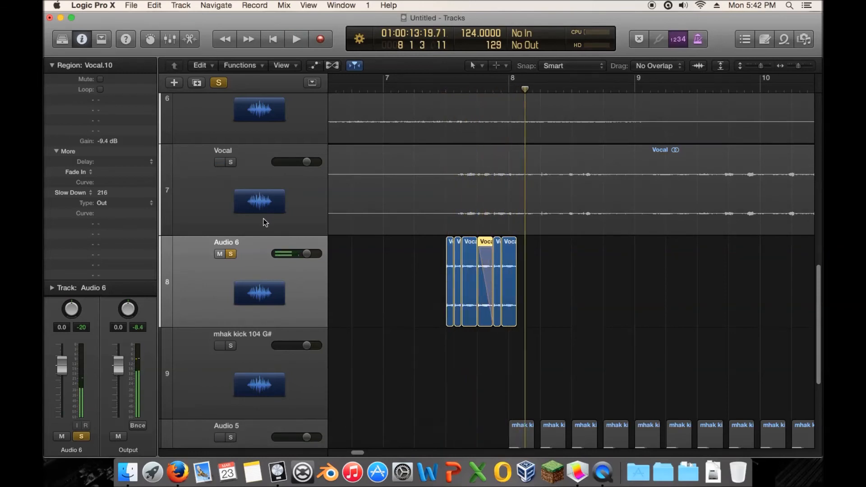
- Automate the vocal copy track's volume to rise from -21.3 dB at the first slice to 0.0 dB just after bar 8, and play it
{"action": "left_click_drag", "start_coordinate": [486, 265], "coordinate": [548, 264]}
{"action": "left_click_drag", "start_coordinate": [553, 323], "coordinate": [483, 294]}
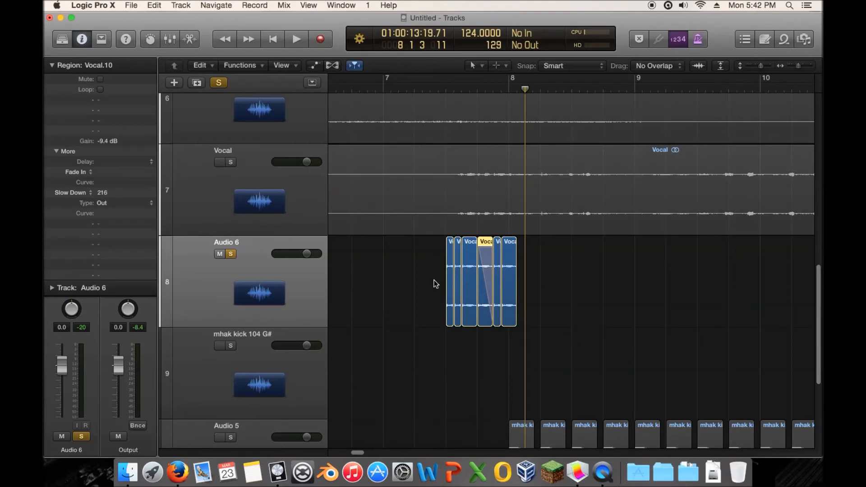
{"action": "left_click", "coordinate": [53, 65]}
{"action": "left_click_drag", "start_coordinate": [590, 284], "coordinate": [380, 296]}
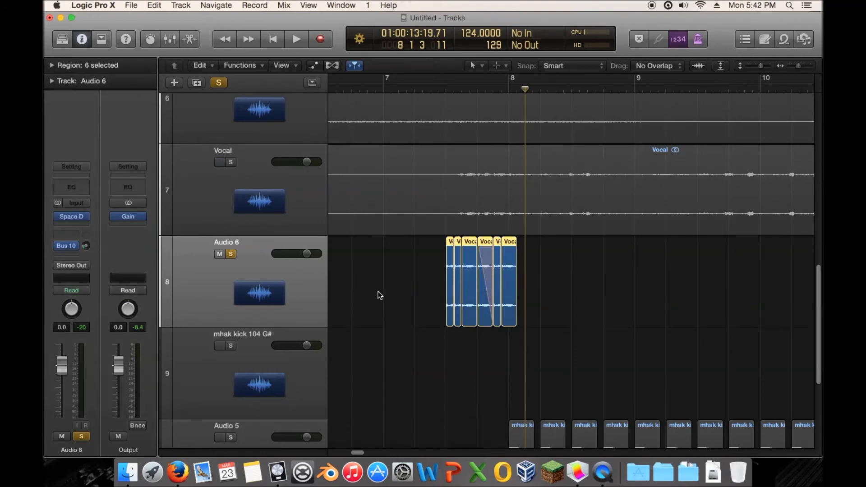
{"action": "key", "text": "a"}
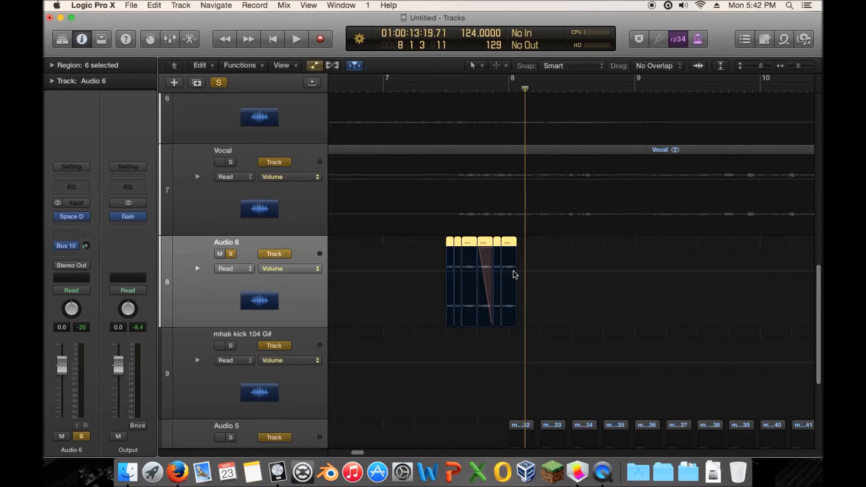
{"action": "left_click", "coordinate": [440, 275]}
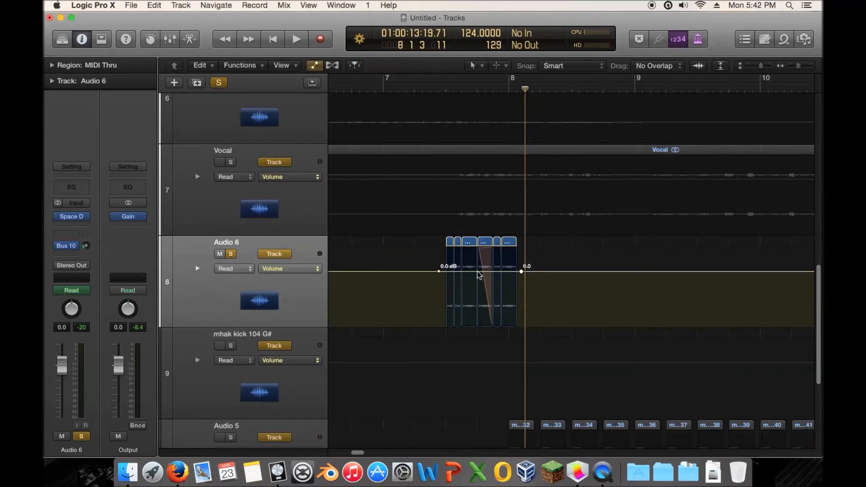
{"action": "left_click_drag", "start_coordinate": [440, 272], "coordinate": [445, 310]}
{"action": "double_click", "coordinate": [429, 89]}
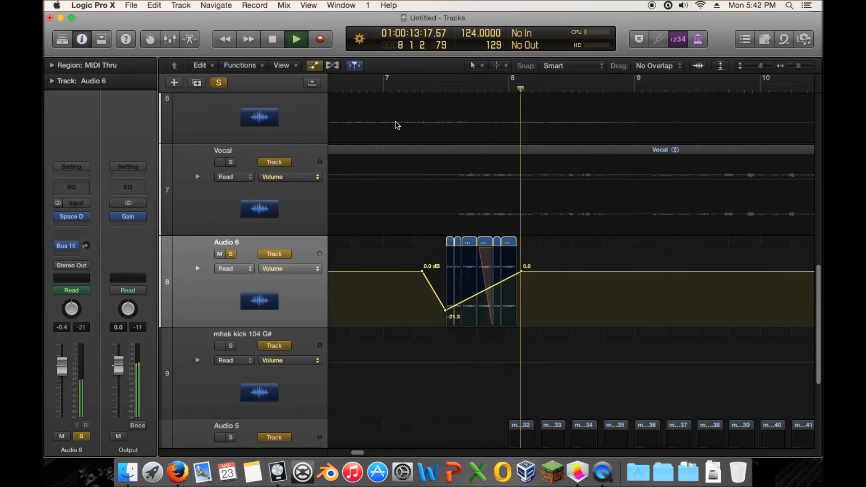
{"action": "key", "text": "space"}
- Unsolo the vocal copy track and split the original Vocal region at 7 4 4 1
{"action": "left_click", "coordinate": [231, 254]}
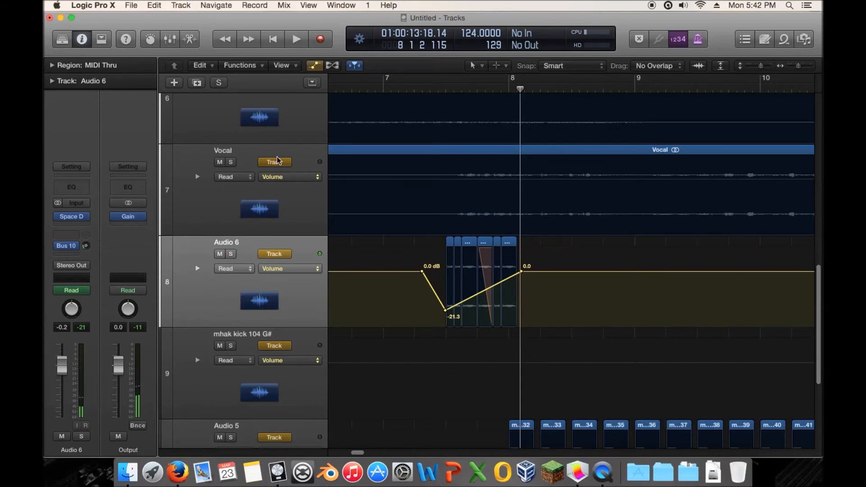
{"action": "left_click_drag", "start_coordinate": [483, 90], "coordinate": [509, 88]}
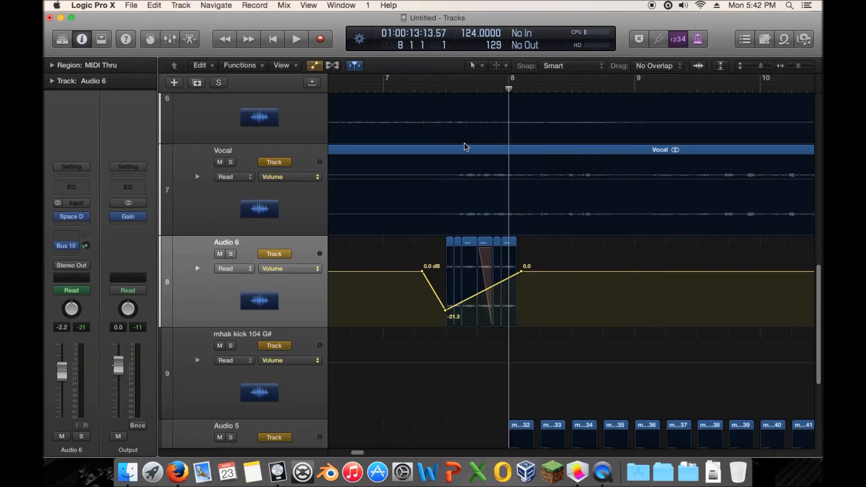
{"action": "left_click", "coordinate": [448, 150]}
{"action": "left_click_drag", "start_coordinate": [489, 90], "coordinate": [501, 87]}
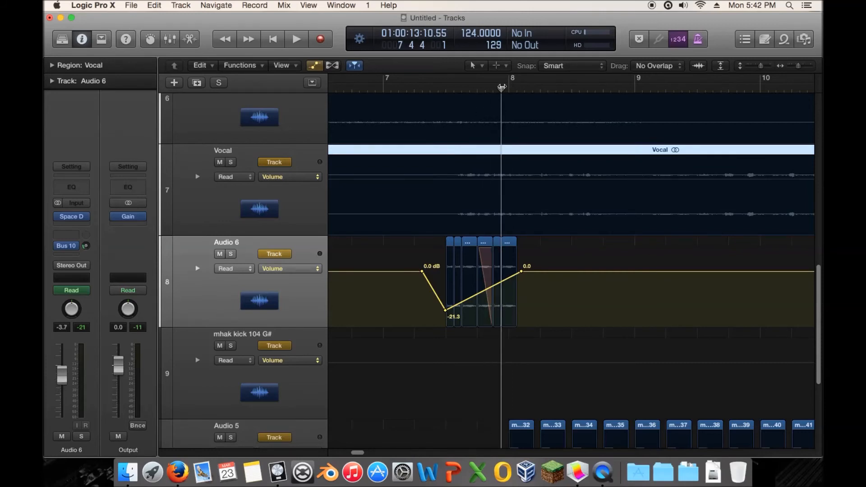
{"action": "right_click", "coordinate": [462, 158]}
{"action": "left_click", "coordinate": [476, 157]}
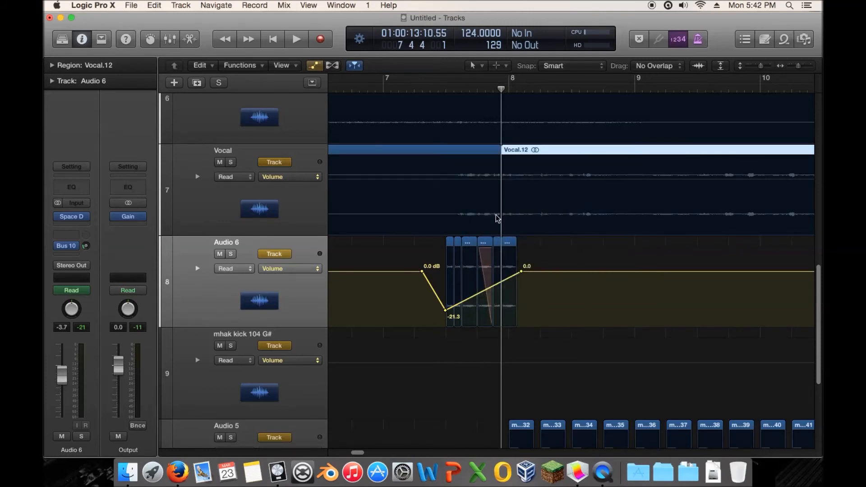
- Hide the automation, shorten the Vocal region before the split to end shortly after bar 7, and play the transition with all tracks
{"action": "left_click", "coordinate": [499, 233]}
{"action": "key", "text": "super+z"}
{"action": "key", "text": "a"}
{"action": "left_click_drag", "start_coordinate": [499, 228], "coordinate": [410, 230]}
{"action": "key", "text": "space"}
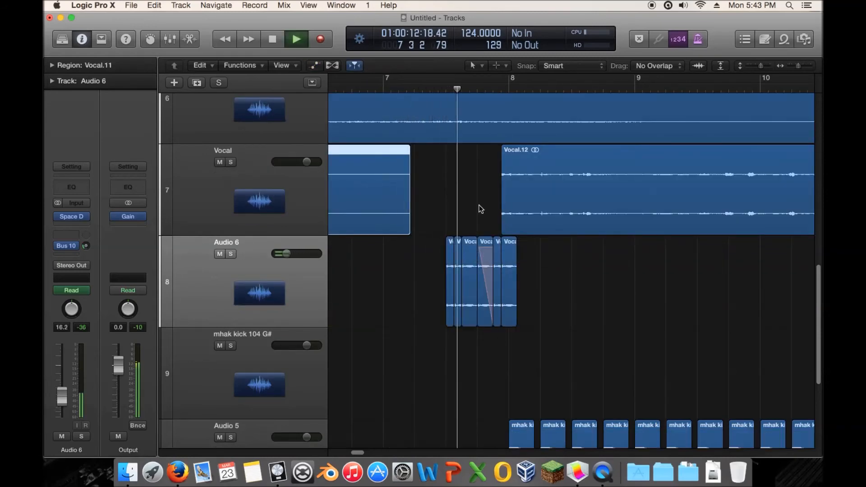
{"action": "key", "text": "space"}
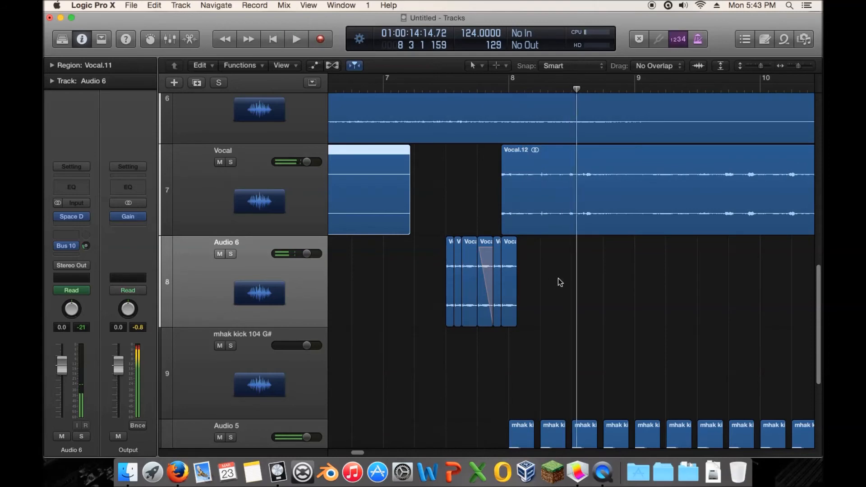
{"action": "scroll", "coordinate": [456, 157], "scroll_direction": "up", "scroll_amount": 2}
{"action": "left_click", "coordinate": [409, 94]}
{"action": "key", "text": "space"}
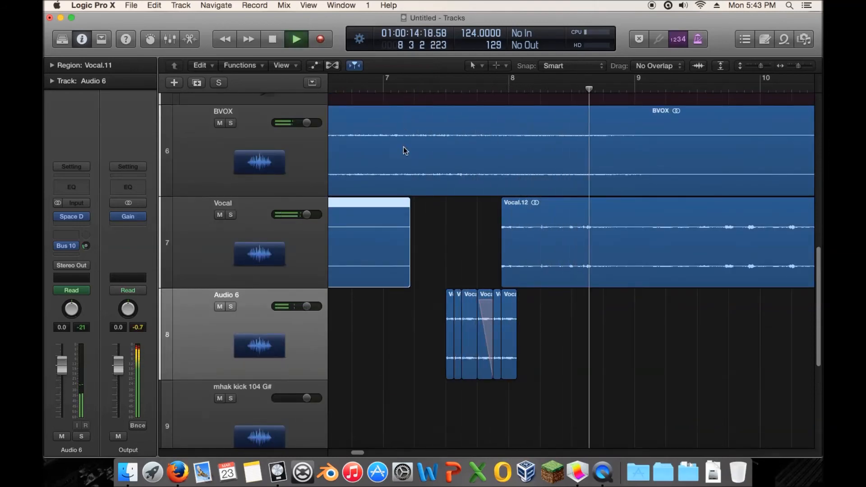
{"action": "key", "text": "space"}
- Extend the second Vocal region's start slightly earlier so it overlaps the last stutter slices, fine-tuning and playing the transition into bar 8
{"action": "left_click_drag", "start_coordinate": [549, 320], "coordinate": [453, 325]}
{"action": "left_click_drag", "start_coordinate": [503, 279], "coordinate": [486, 280]}
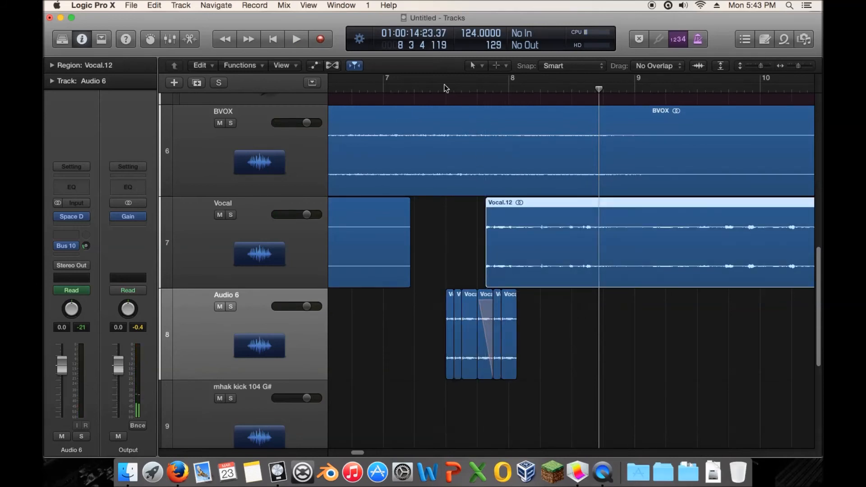
{"action": "left_click", "coordinate": [445, 89]}
{"action": "key", "text": "space"}
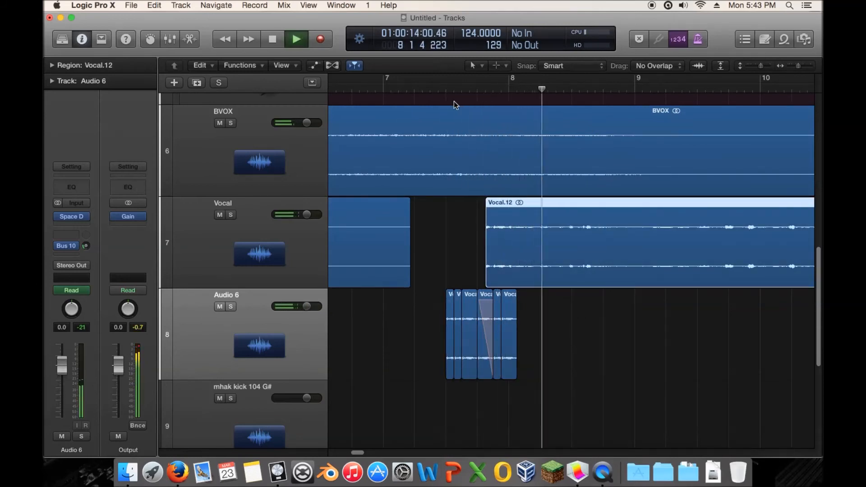
{"action": "key", "text": "space"}
{"action": "left_click_drag", "start_coordinate": [494, 280], "coordinate": [500, 279]}
{"action": "left_click", "coordinate": [478, 90]}
{"action": "key", "text": "space"}
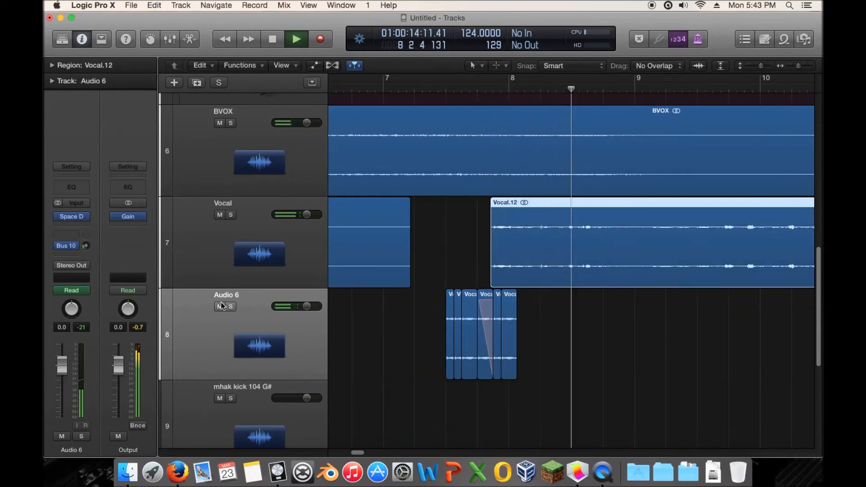
- Mute the stutter track and replay the transition into bar 8 without it
{"action": "key", "text": "ctrl+m"}
{"action": "left_click", "coordinate": [471, 90]}
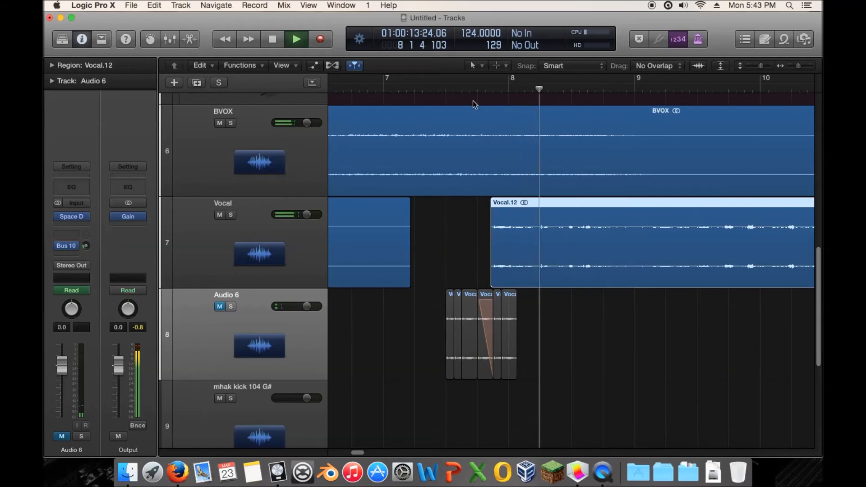
- Stop playback and delete the last two stutter slices on Audio 6, keeping their automation data
{"action": "key", "text": "space"}
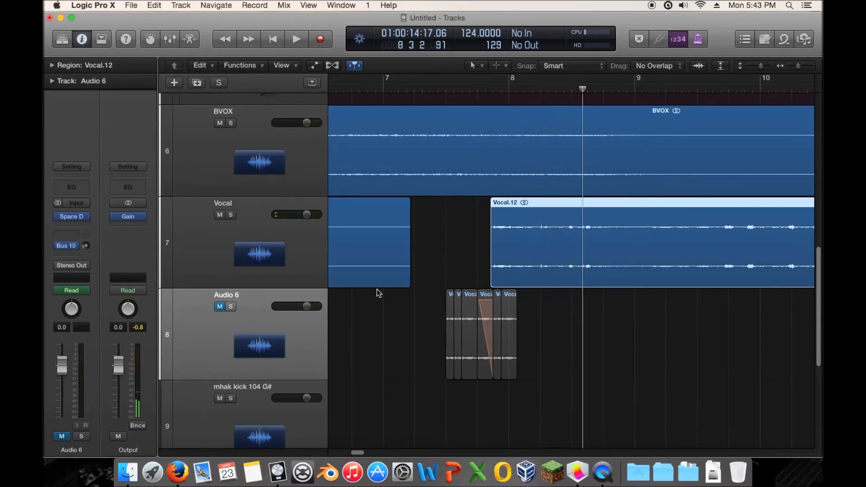
{"action": "left_click_drag", "start_coordinate": [404, 316], "coordinate": [494, 317]}
{"action": "left_click", "coordinate": [510, 320]}
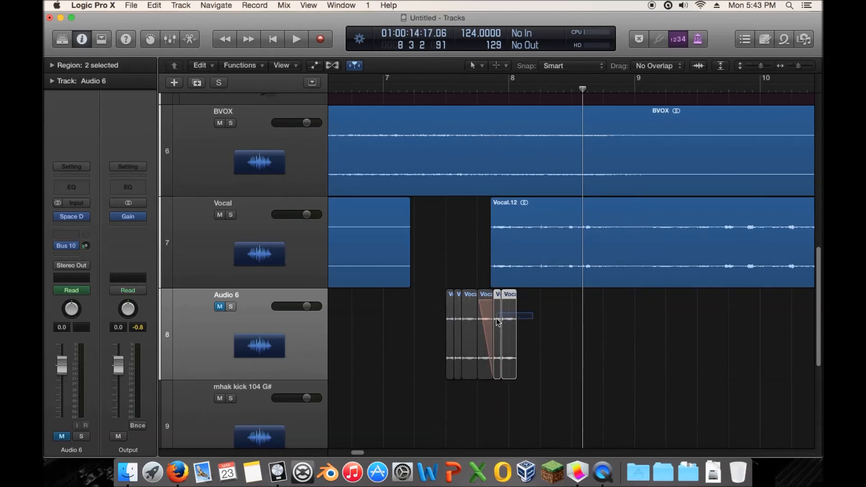
{"action": "key", "text": "Delete"}
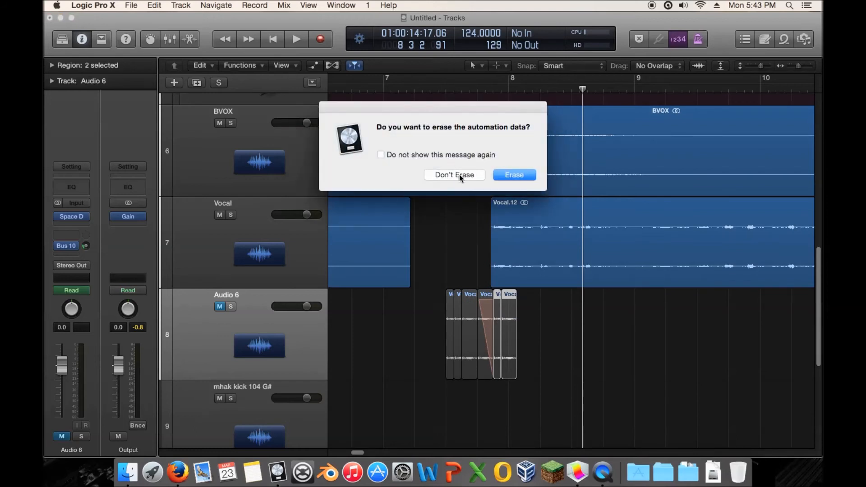
{"action": "left_click", "coordinate": [460, 174]}
- Unmute Audio 6 and play the transition from within bar 7 into bar 8
{"action": "left_click", "coordinate": [419, 86]}
{"action": "key", "text": "space"}
{"action": "left_click", "coordinate": [220, 306]}
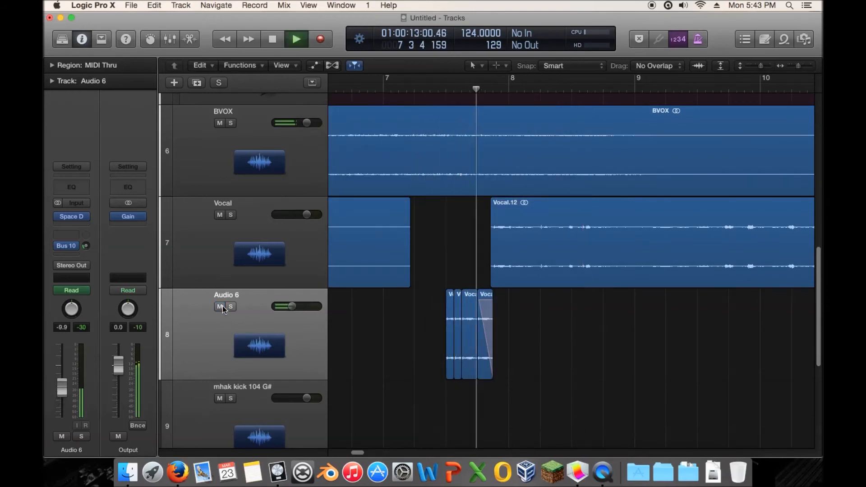
{"action": "left_click", "coordinate": [427, 90]}
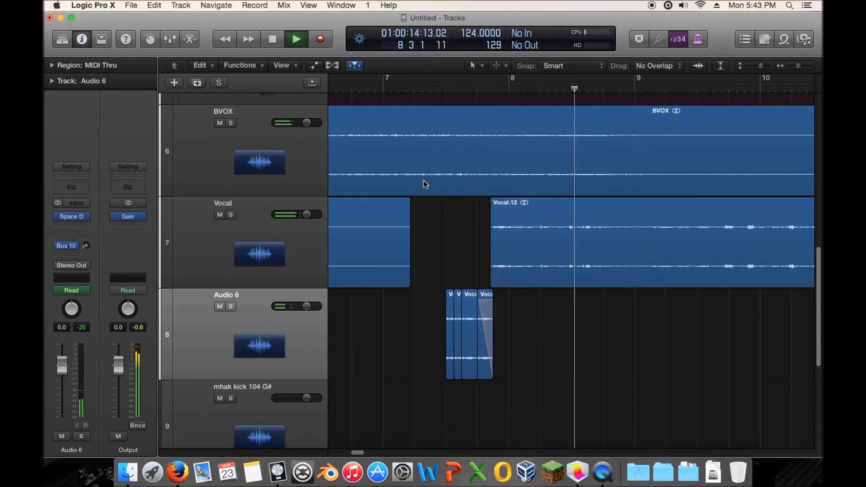
- Solo Audio 6 to audition the remaining stutter slices and set a cycle range from bar 7 to bar 8
{"action": "key", "text": "s"}
{"action": "left_click", "coordinate": [420, 86]}
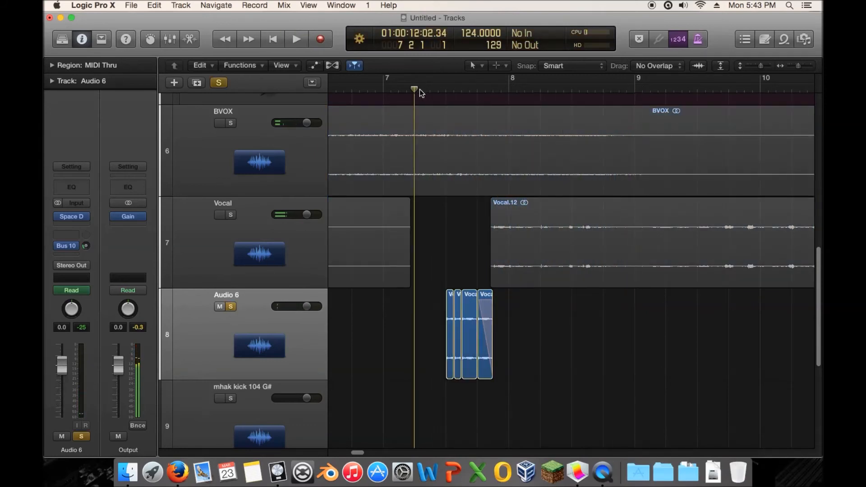
{"action": "left_click", "coordinate": [218, 307]}
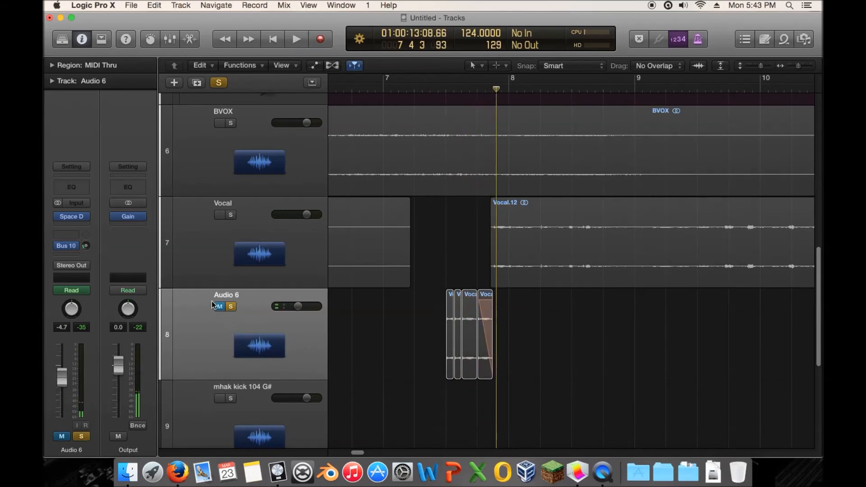
{"action": "left_click", "coordinate": [220, 307]}
{"action": "left_click", "coordinate": [247, 295]}
{"action": "left_click_drag", "start_coordinate": [387, 77], "coordinate": [509, 78]}
- Add a stereo Sample Delay to Audio 6 with a Right Delay of 808 samples and audition the stutter
{"action": "left_click", "coordinate": [79, 222]}
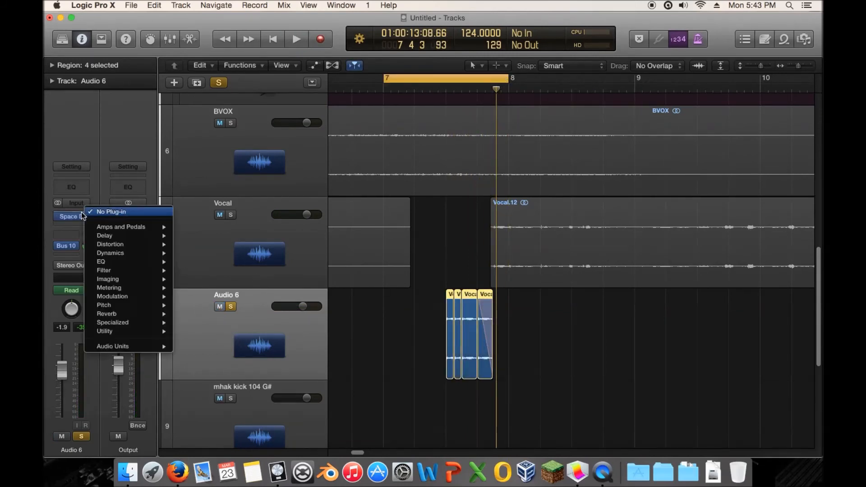
{"action": "mouse_move", "coordinate": [131, 235]}
{"action": "mouse_move", "coordinate": [214, 255]}
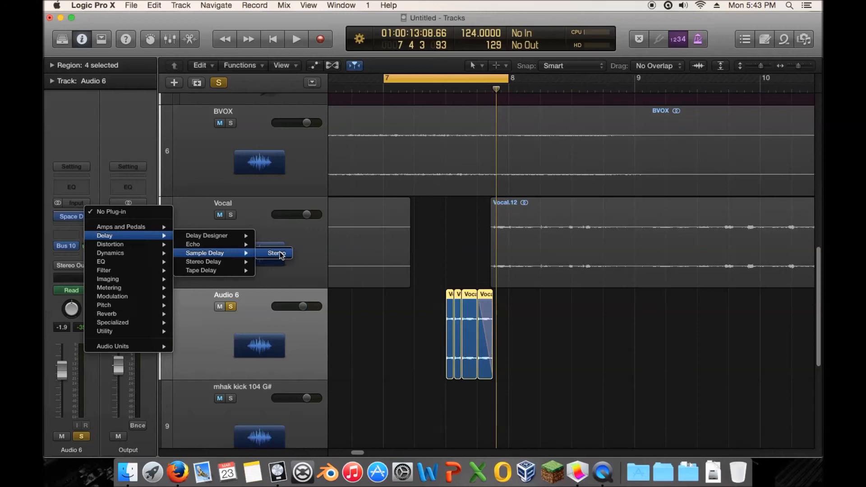
{"action": "left_click", "coordinate": [276, 253]}
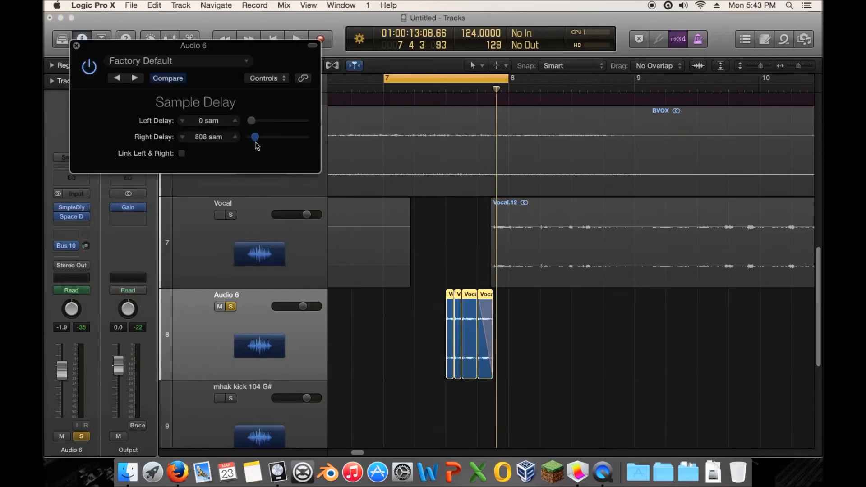
{"action": "left_click", "coordinate": [452, 95]}
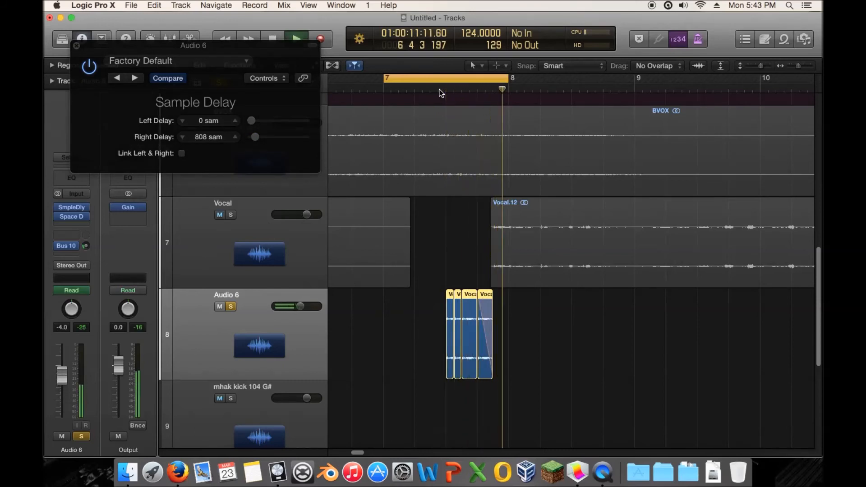
{"action": "left_click", "coordinate": [76, 46]}
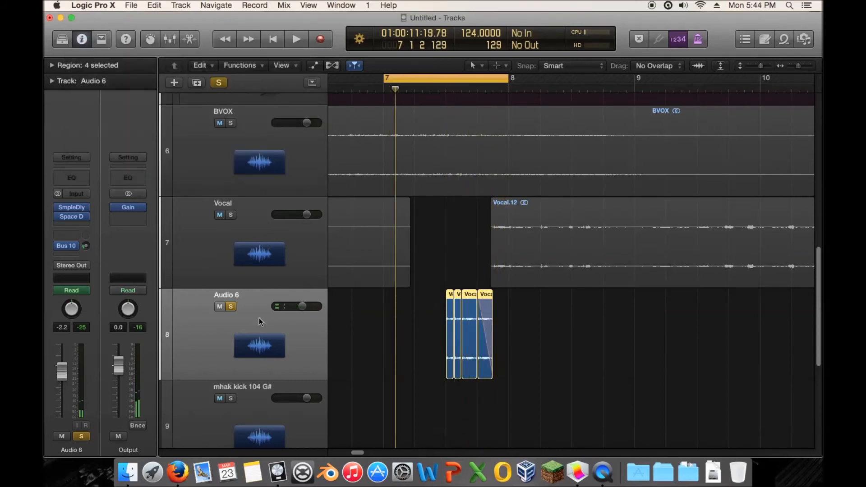
- Unsolo Audio 6 and turn off the cycle range to play the transition with all tracks
{"action": "key", "text": "s"}
{"action": "key", "text": "space"}
{"action": "left_click", "coordinate": [427, 77]}
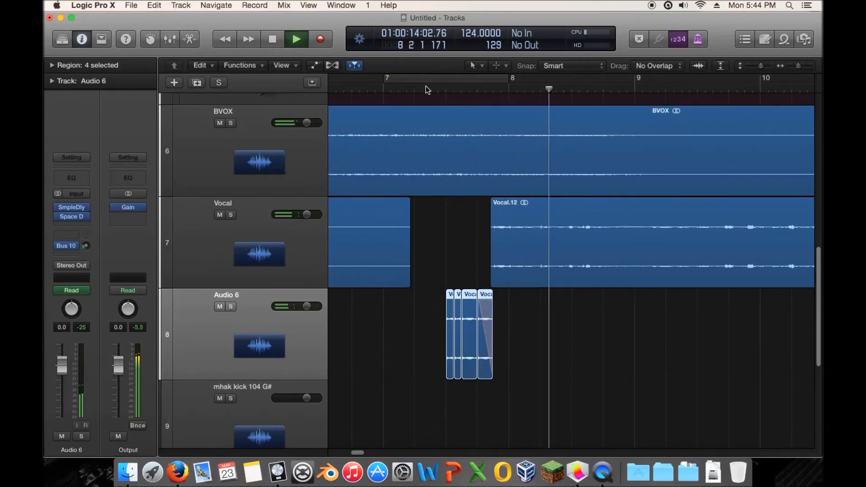
- Replay the transition into bar 8, starting first from bar 6 and once more from just before bar 7
{"action": "key", "text": "space"}
{"action": "left_click", "coordinate": [348, 88]}
{"action": "key", "text": "space"}
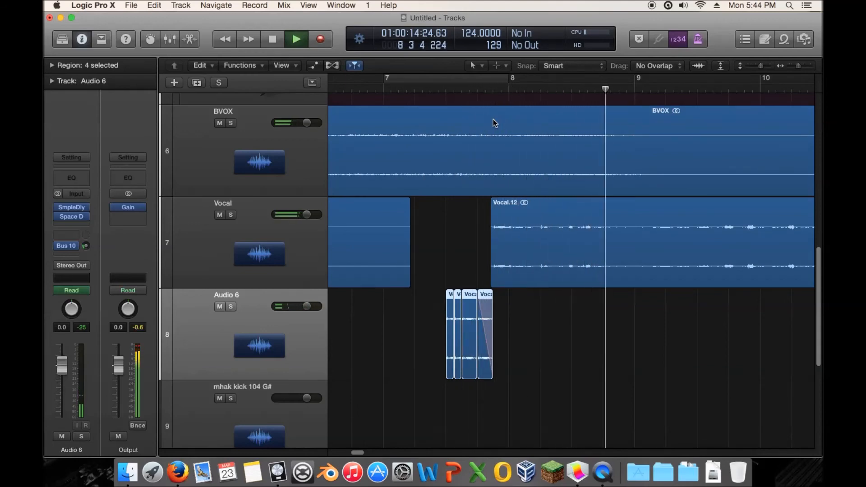
{"action": "left_click_drag", "start_coordinate": [798, 66], "coordinate": [793, 72]}
{"action": "left_click", "coordinate": [430, 90]}
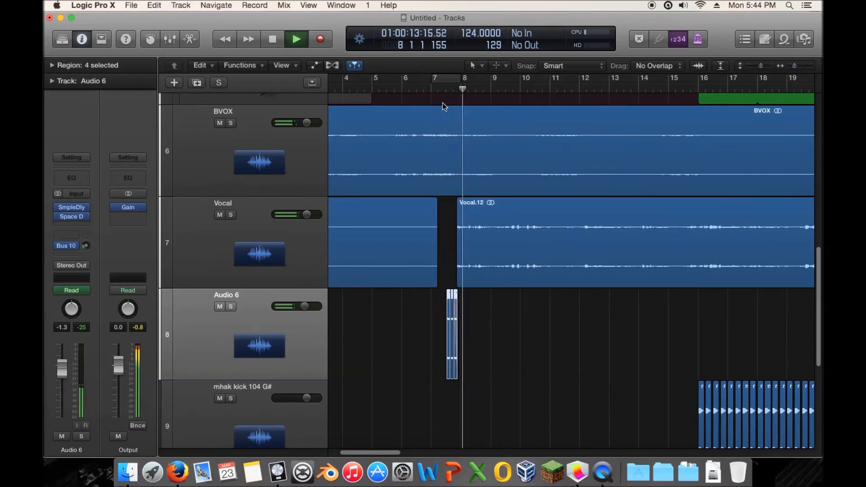
{"action": "key", "text": "space"}
- Add a Channel EQ to Audio 6 with a 24 dB/Oct high-cut filter at about 4.9 kHz
{"action": "left_click", "coordinate": [71, 179]}
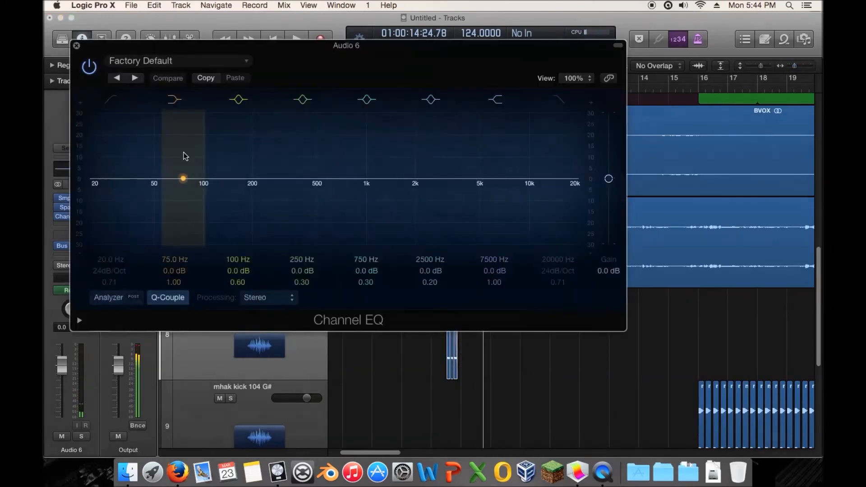
{"action": "left_click", "coordinate": [562, 103]}
{"action": "left_click_drag", "start_coordinate": [465, 165], "coordinate": [435, 165]}
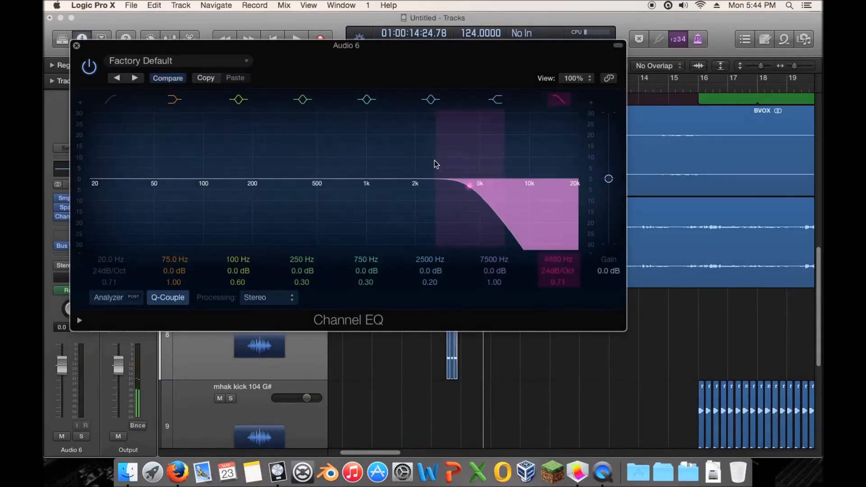
{"action": "left_click", "coordinate": [76, 47]}
- Play the arrangement from bar 7 past bar 16 to hear the filtered stutter and the kick section
{"action": "key", "text": "comma"}
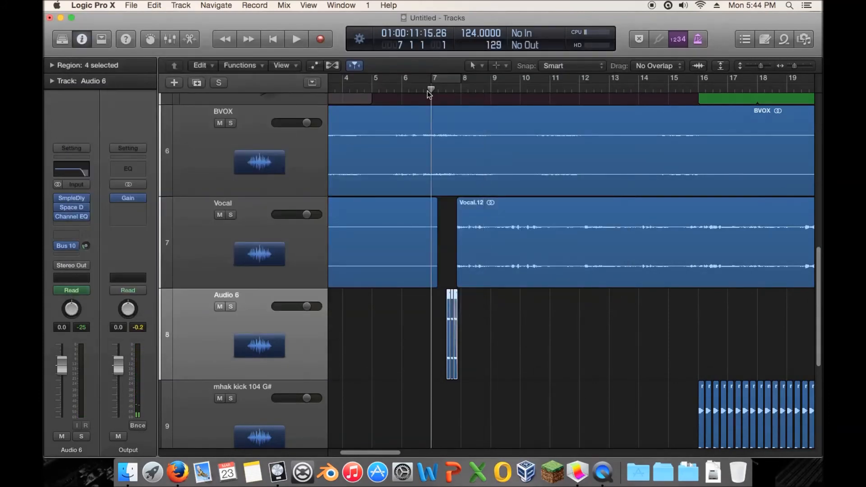
{"action": "key", "text": "space"}
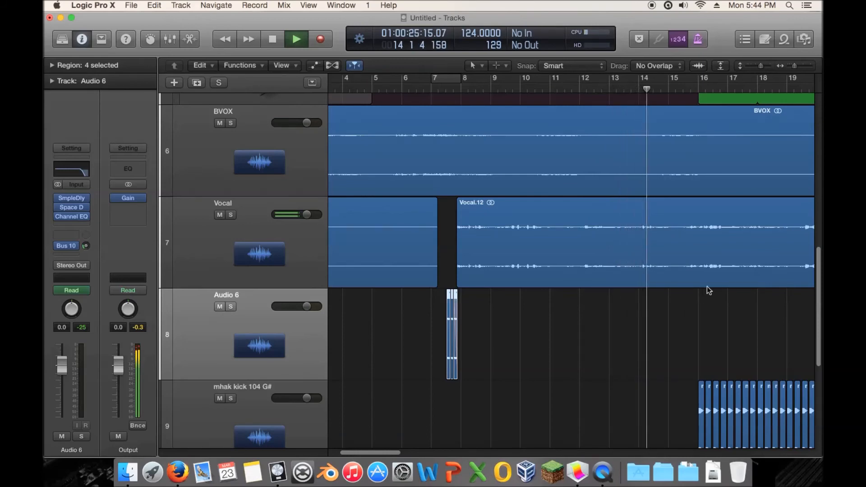
{"action": "scroll", "coordinate": [702, 261], "scroll_direction": "up", "scroll_amount": 5}
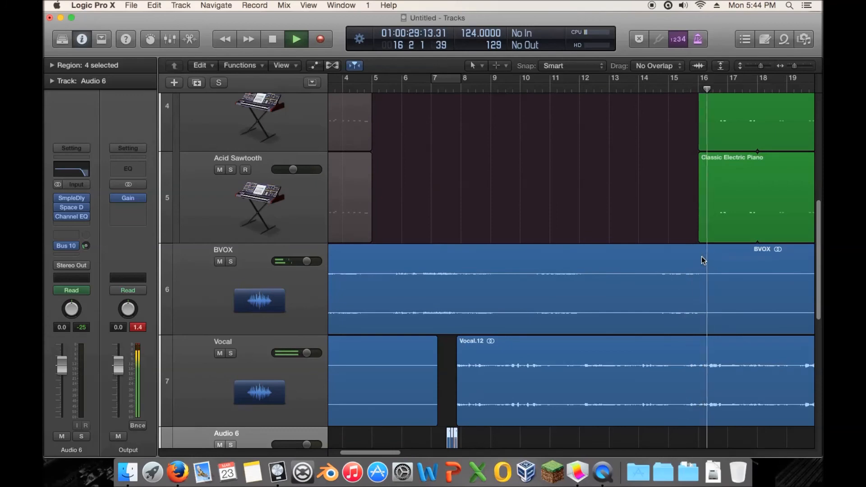
{"action": "scroll", "coordinate": [703, 259], "scroll_direction": "down", "scroll_amount": 6}
{"action": "scroll", "coordinate": [383, 291], "scroll_direction": "down", "scroll_amount": 4}
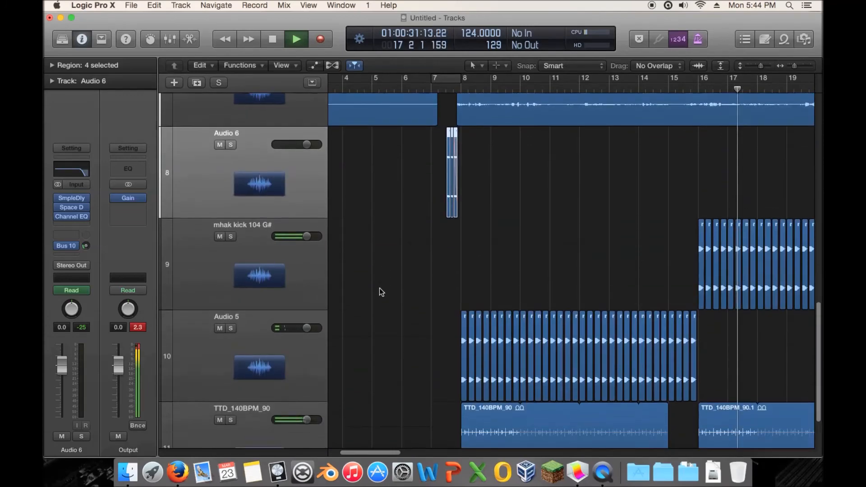
- Solo the mhak kick 104 G# track and shape its Channel EQ with -4.0 dB at 56 Hz and +5.0 dB at 36 Hz
{"action": "left_click", "coordinate": [231, 165]}
{"action": "left_click", "coordinate": [197, 177]}
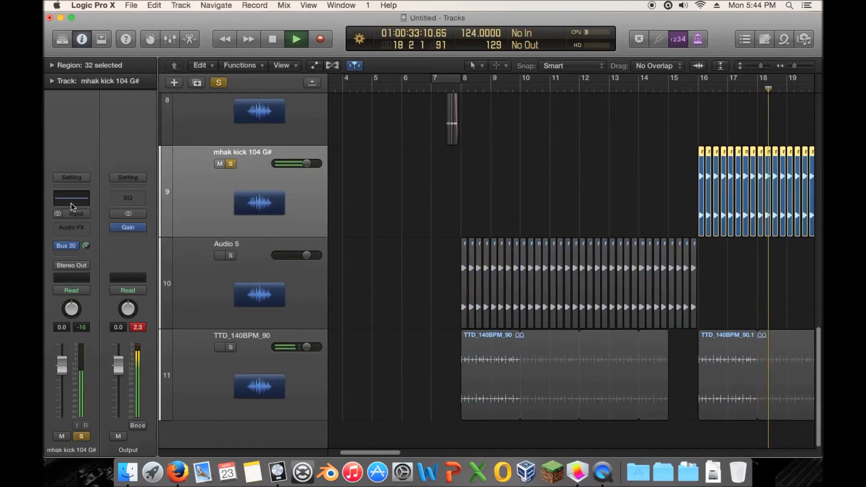
{"action": "left_click", "coordinate": [71, 203]}
{"action": "left_click_drag", "start_coordinate": [201, 182], "coordinate": [160, 195]}
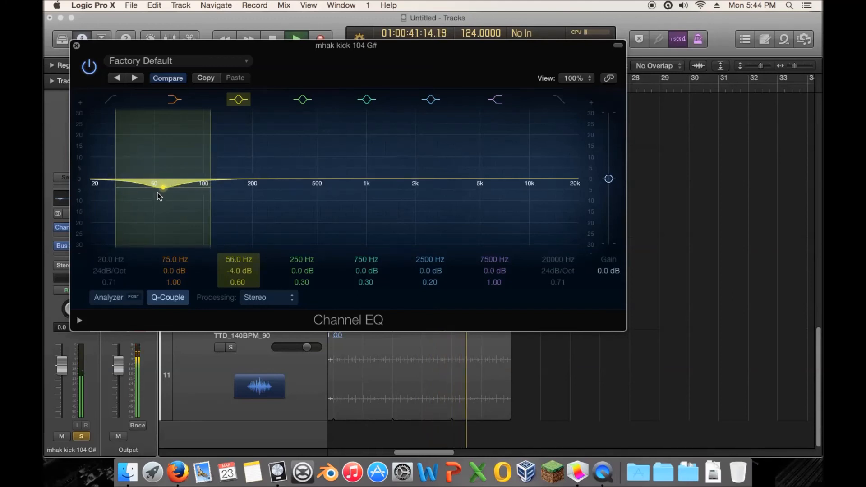
{"action": "left_click_drag", "start_coordinate": [269, 203], "coordinate": [125, 168]}
{"action": "left_click", "coordinate": [90, 64]}
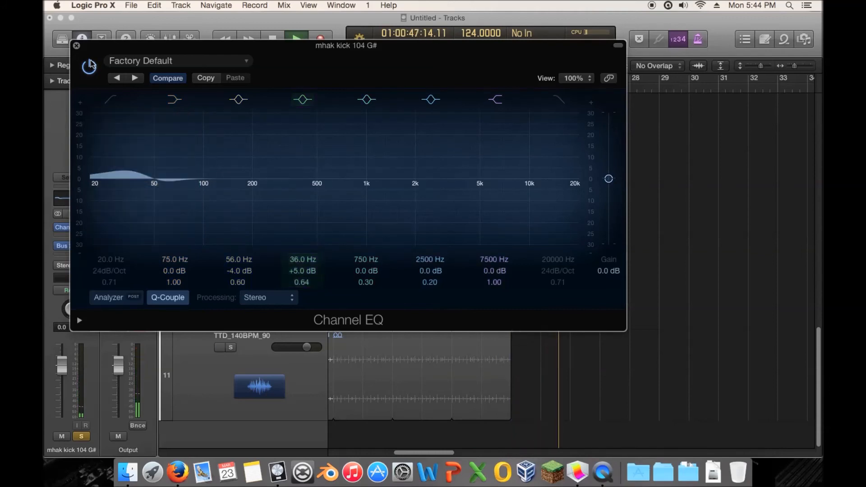
{"action": "left_click", "coordinate": [76, 46]}
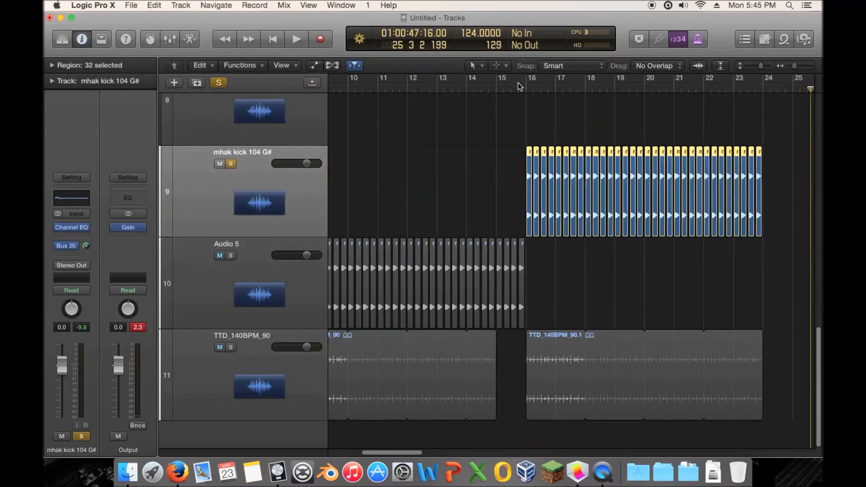
- Unsolo the kick track and play the section around bar 16 with all tracks
{"action": "left_click", "coordinate": [520, 84]}
{"action": "key", "text": "space"}
{"action": "left_click", "coordinate": [231, 164]}
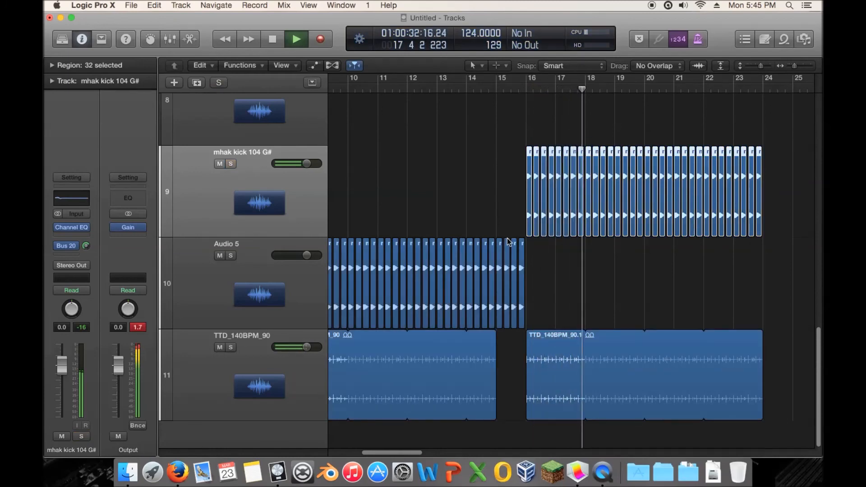
{"action": "mouse_move", "coordinate": [60, 230]}
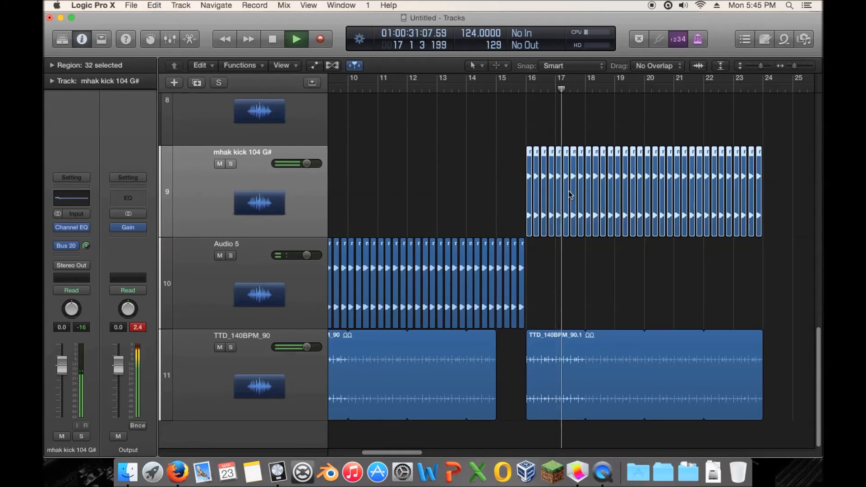
{"action": "key", "text": "space"}
- Play the arrangement from bar 7 into bar 17 and bring all eleven tracks into view
{"action": "scroll", "coordinate": [529, 197], "scroll_direction": "left", "scroll_amount": 10}
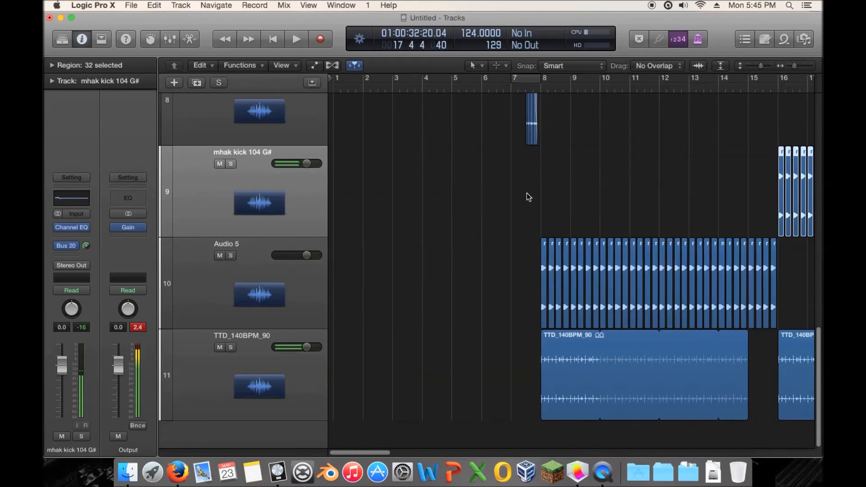
{"action": "left_click", "coordinate": [522, 89]}
{"action": "key", "text": "space"}
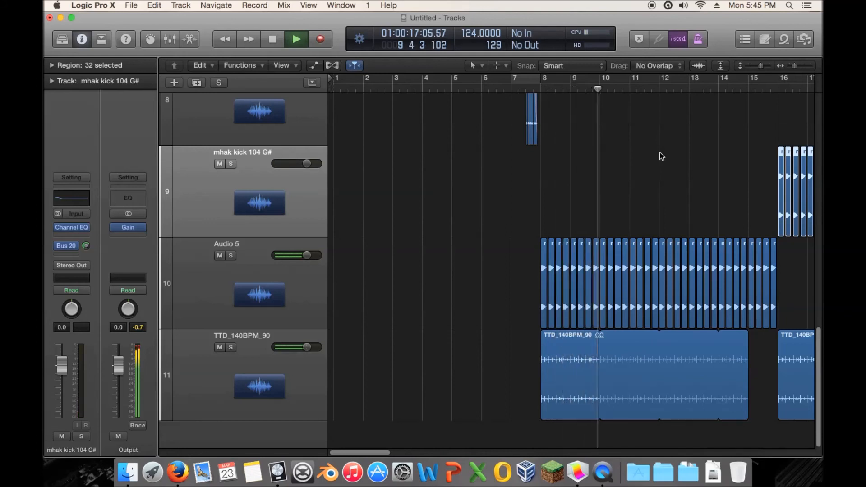
{"action": "scroll", "coordinate": [660, 153], "scroll_direction": "up", "scroll_amount": 5}
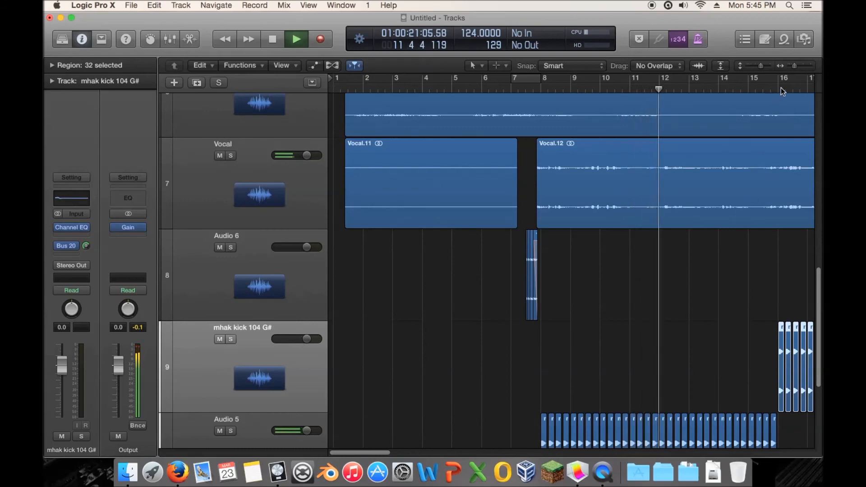
{"action": "left_click_drag", "start_coordinate": [794, 66], "coordinate": [754, 67]}
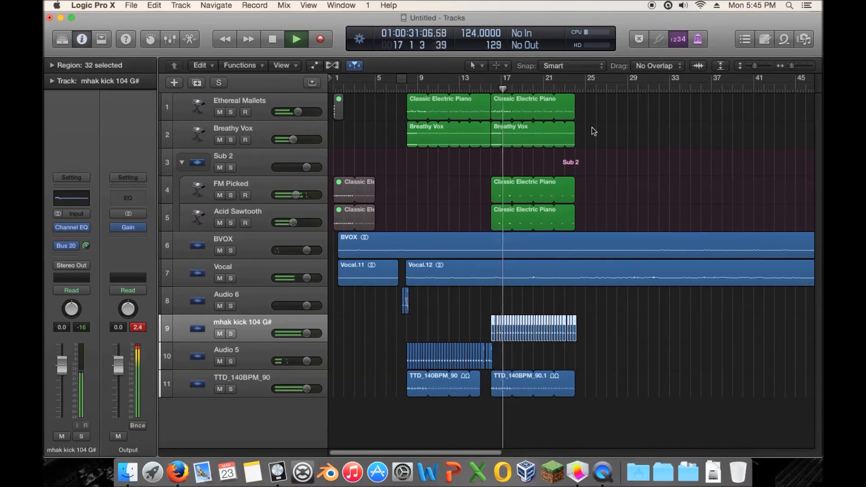
{"action": "key", "text": "space"}
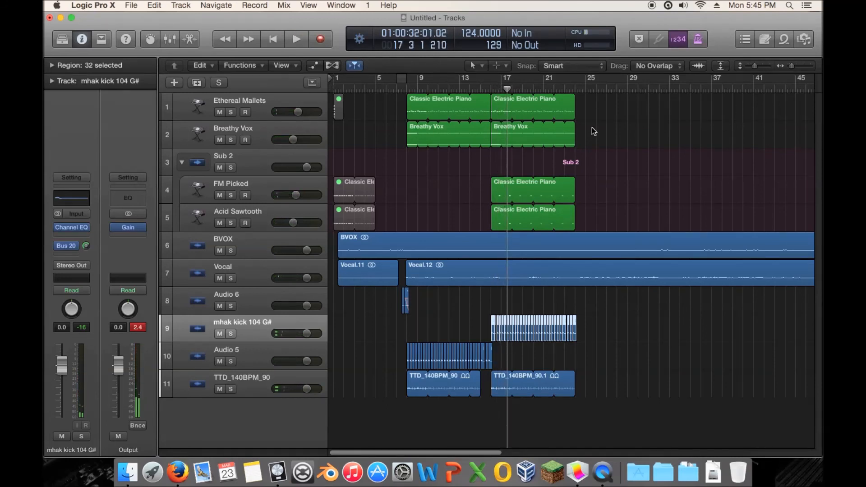
- Solo the Breathy Vox track and play it from just before bar 8
{"action": "left_click", "coordinate": [230, 141]}
{"action": "left_click", "coordinate": [397, 89]}
{"action": "key", "text": "space"}
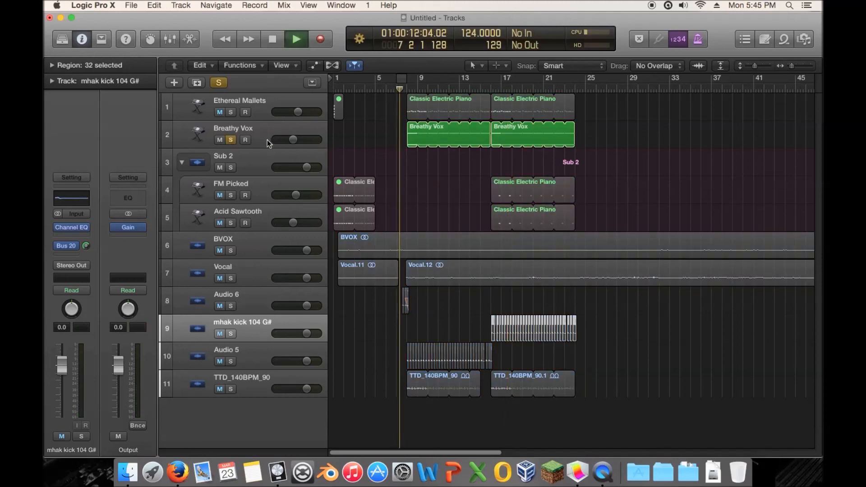
- Unsolo Breathy Vox and compare the mix with and without it by muting and unmuting it during playback
{"action": "left_click", "coordinate": [231, 140]}
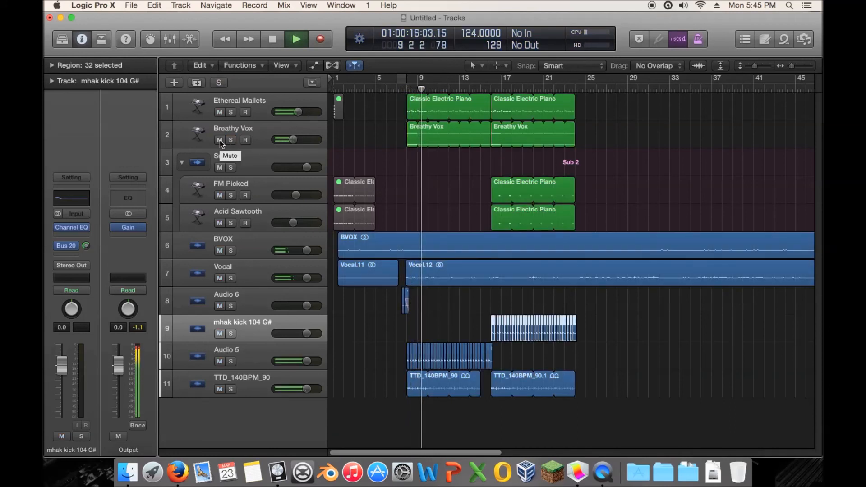
{"action": "left_click", "coordinate": [220, 140]}
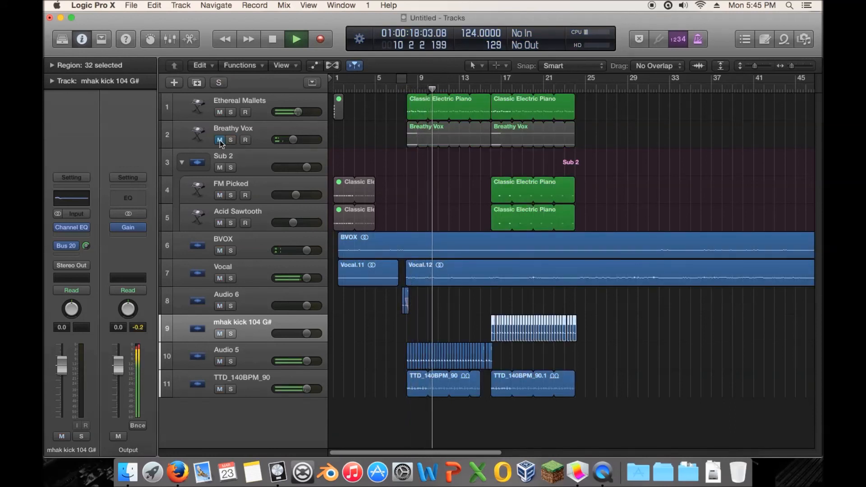
{"action": "left_click", "coordinate": [219, 140]}
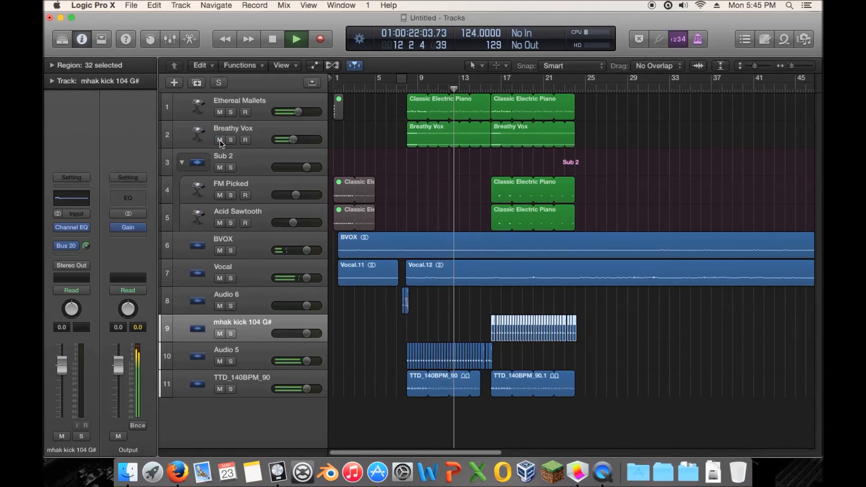
{"action": "key", "text": "space"}
{"action": "left_click", "coordinate": [443, 310]}
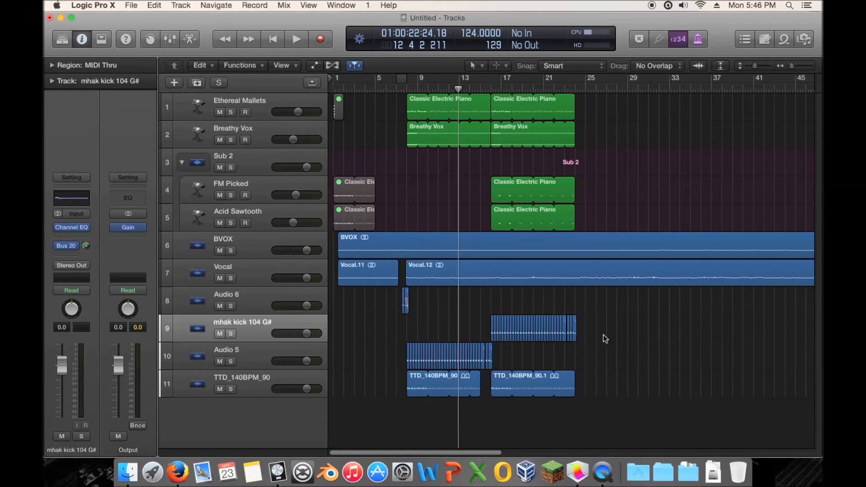
- Highlight the regions on the two kick tracks and the TTD_140BPM_90 track, and return the playhead to 8 1 1 1
{"action": "left_click_drag", "start_coordinate": [592, 339], "coordinate": [387, 395]}
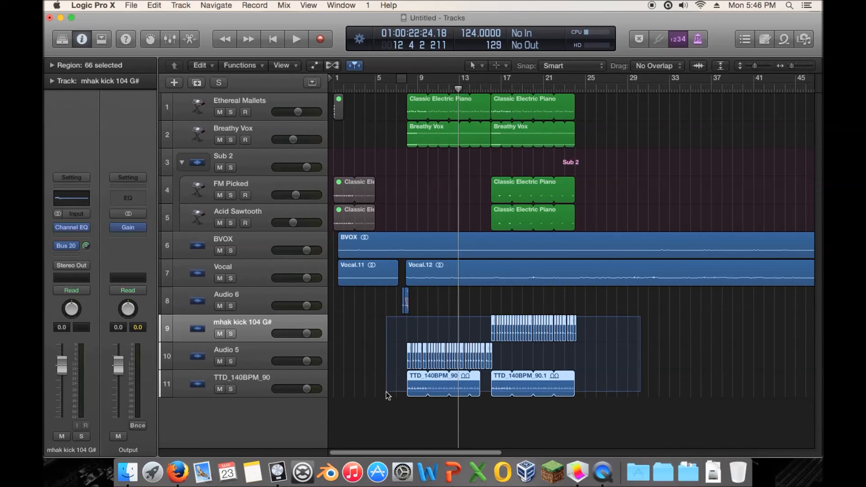
{"action": "left_click", "coordinate": [387, 396]}
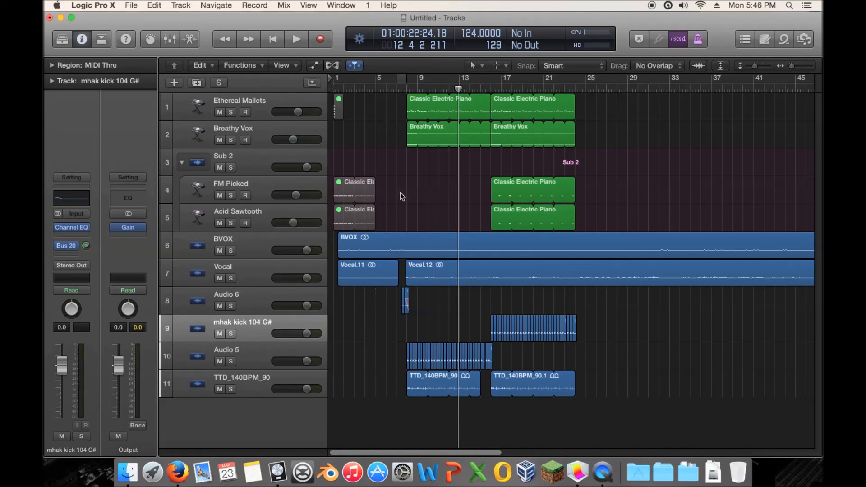
{"action": "left_click_drag", "start_coordinate": [458, 89], "coordinate": [416, 91]}
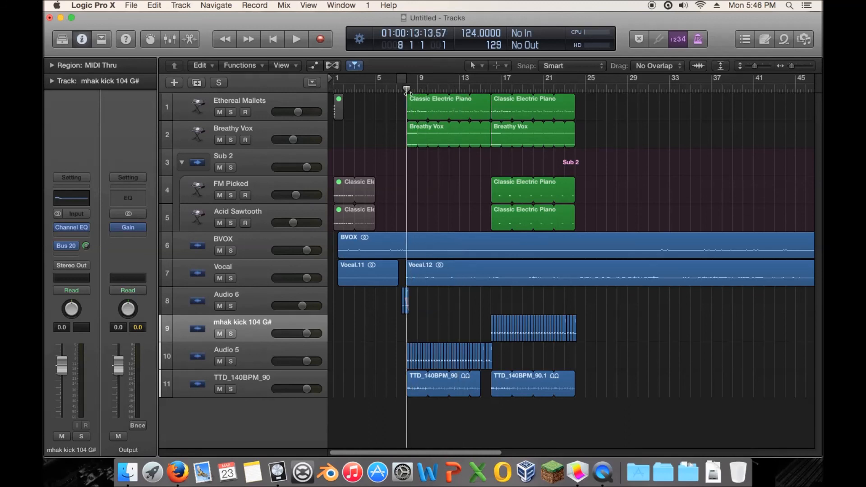